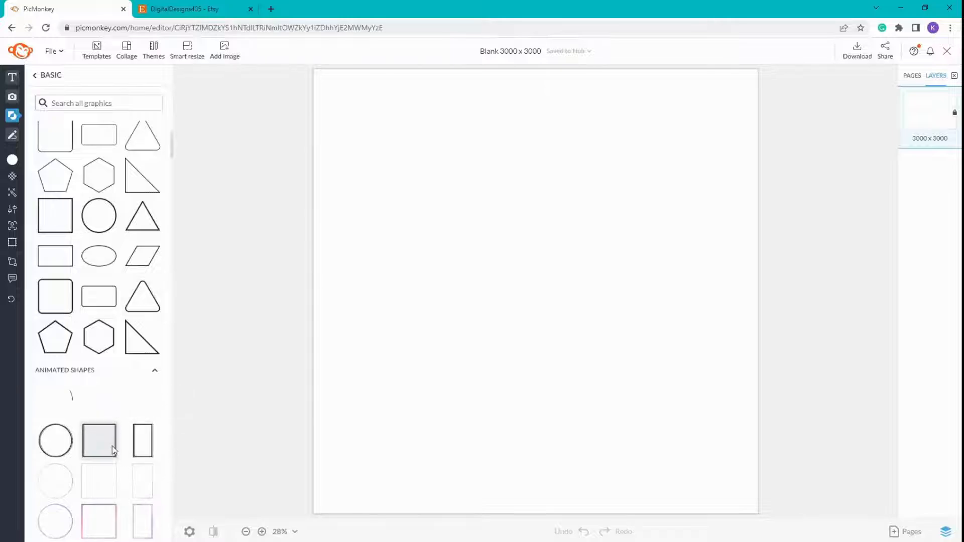
- Add a thick-outlined ellipse to the canvas and fill it with light grey #e5e5e5
click(111, 255)
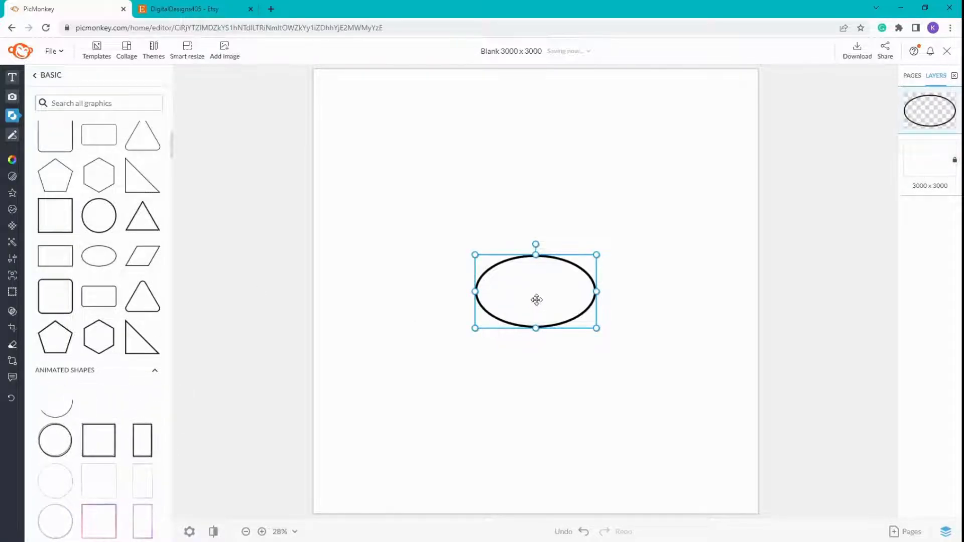
mouse_move(22, 129)
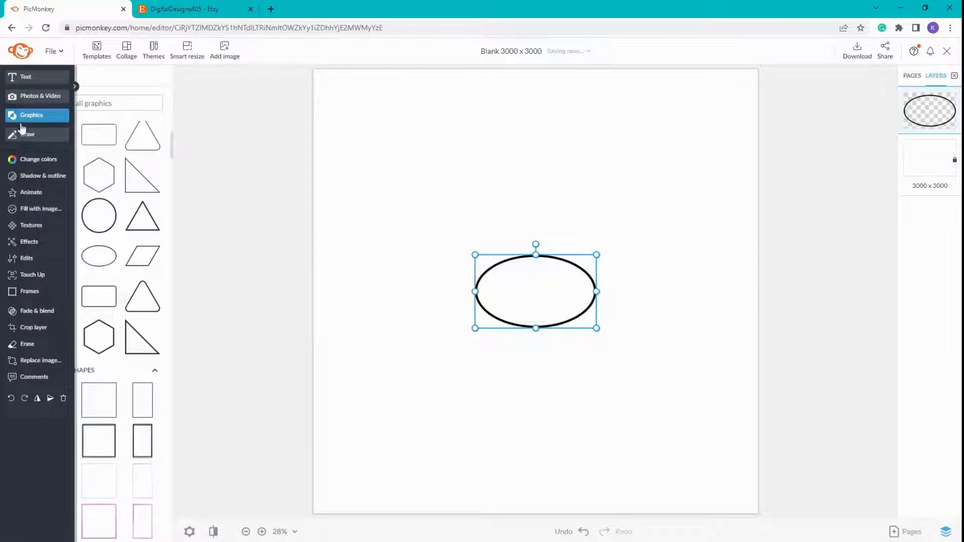
click(22, 160)
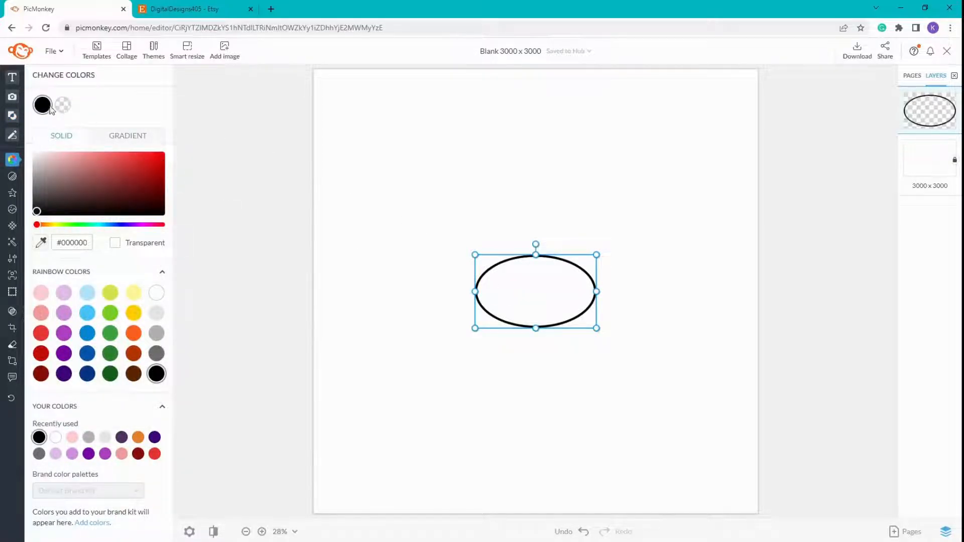
click(66, 106)
click(157, 317)
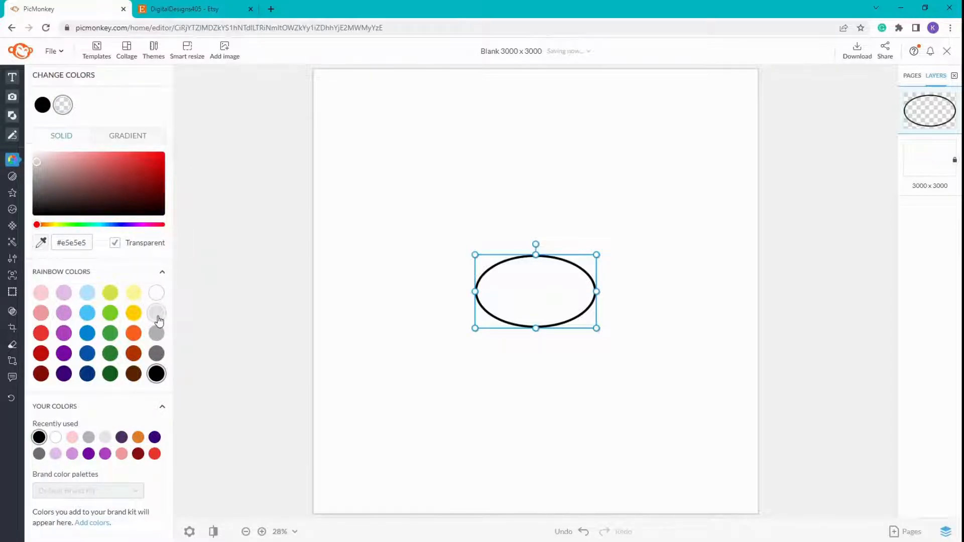
click(157, 315)
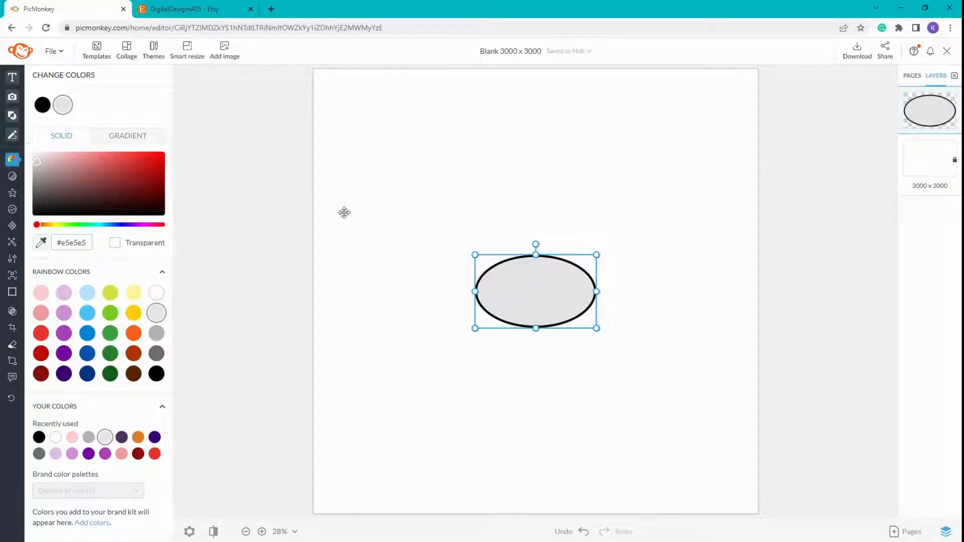
click(527, 334)
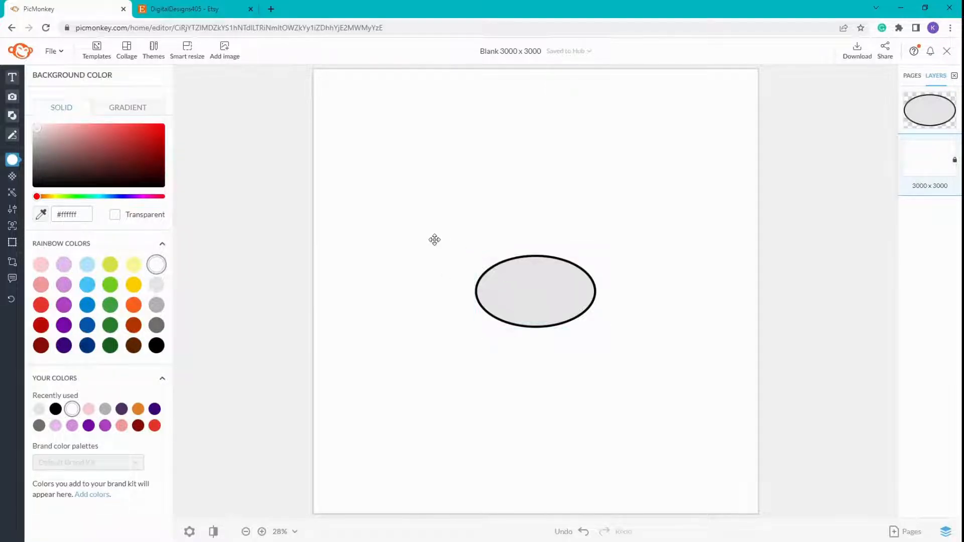
- Duplicate the grey ellipse six times
click(517, 295)
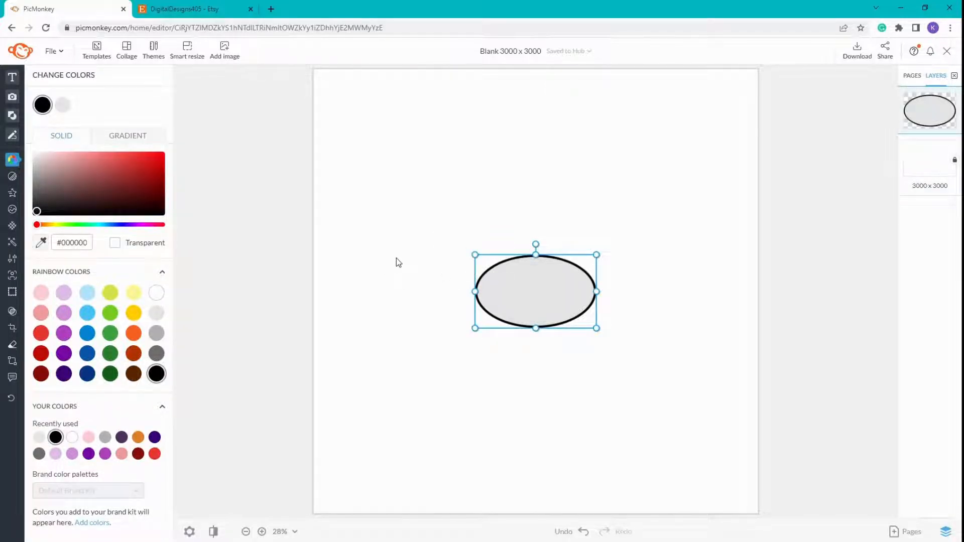
key(ctrl+d)
key(ctrl+d)
key(ctrl+d)
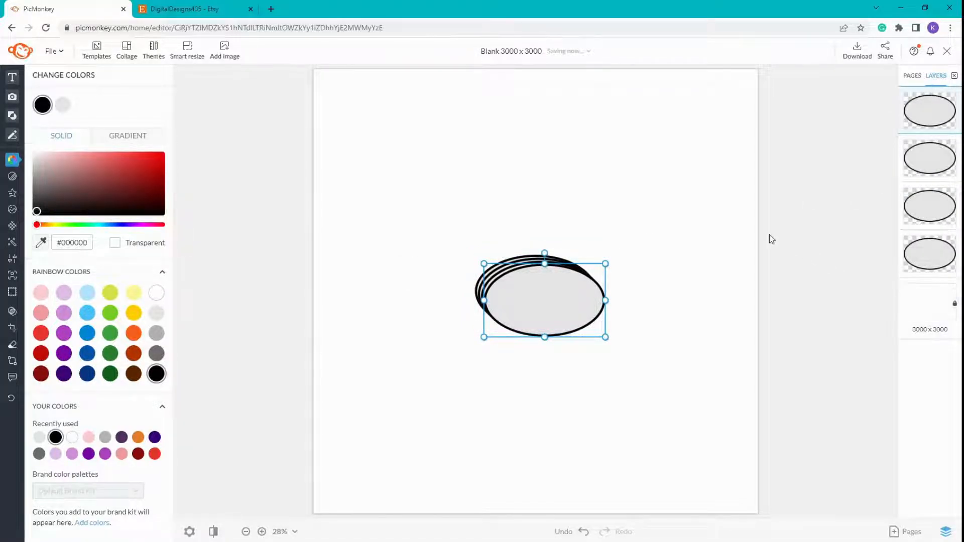
key(ctrl+d)
key(ctrl+d)
key(ctrl+d)
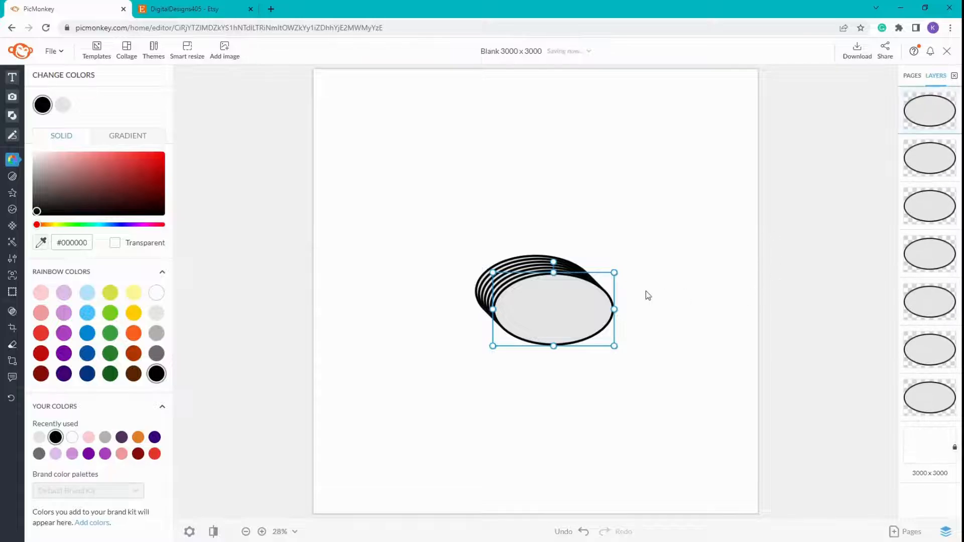
- Move three ellipses to the canvas's upper area and rotate them upright, overlapping from the front centre segment towards the right
drag(554, 310, 466, 205)
drag(466, 162, 422, 209)
click(543, 293)
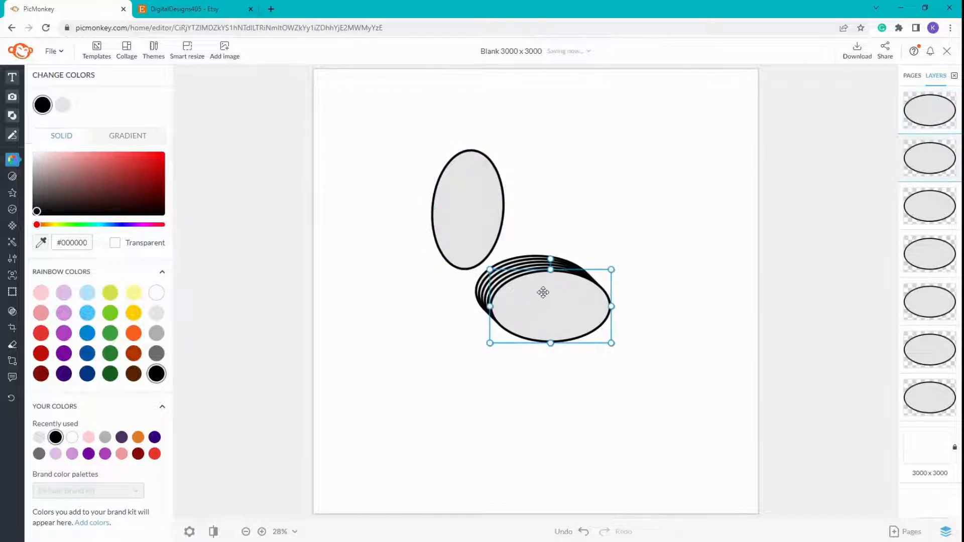
drag(550, 259, 491, 209)
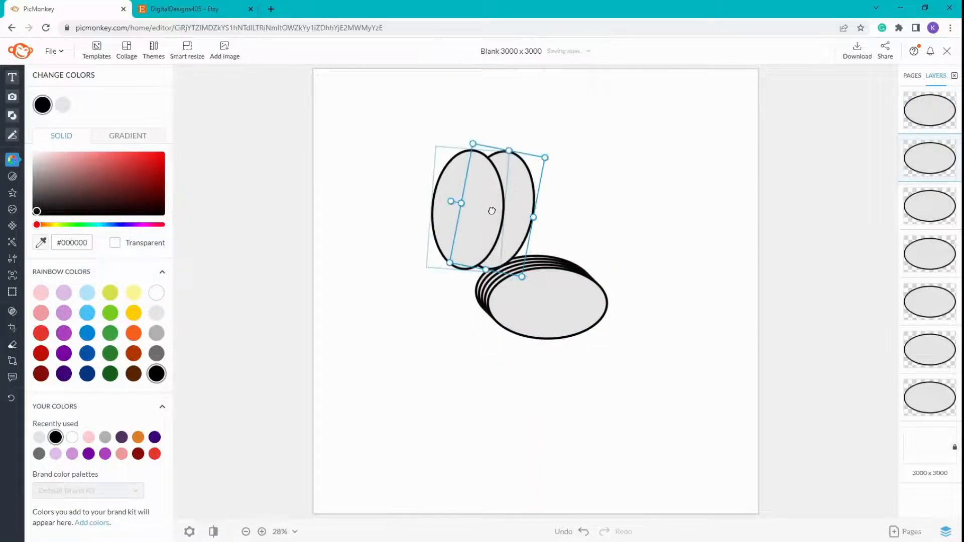
click(552, 308)
drag(552, 263, 543, 209)
- Rotate two more ellipses upright and layer them behind the front segment on its left side
click(571, 324)
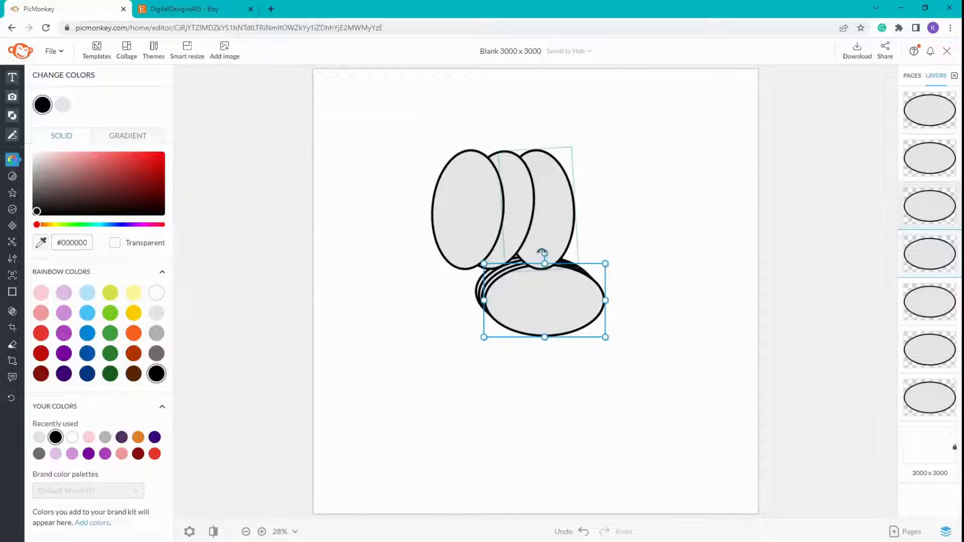
drag(543, 254, 441, 217)
click(546, 336)
click(547, 317)
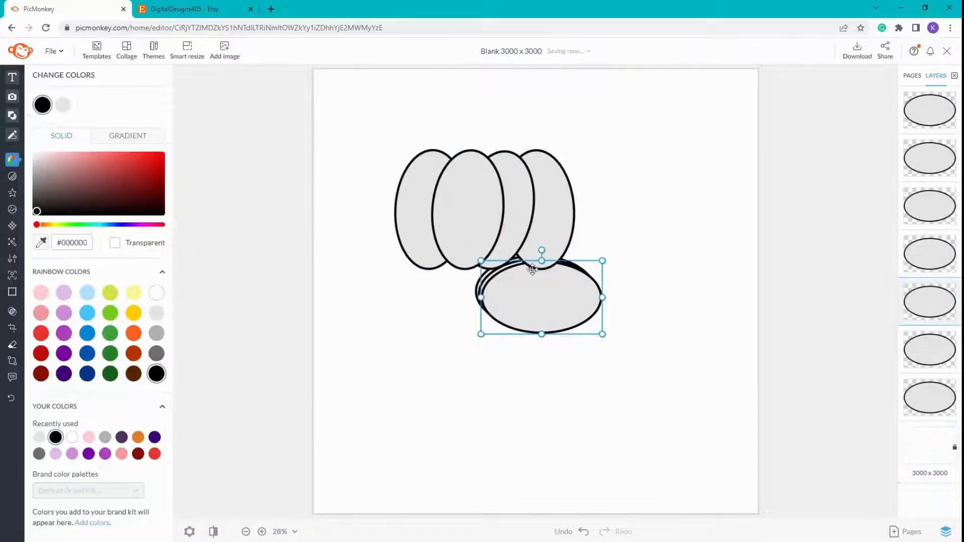
drag(540, 252, 411, 219)
- Rotate the last two ellipses upright as raised rear segments behind the front ones, and tuck the far-right segment slightly inward
click(557, 303)
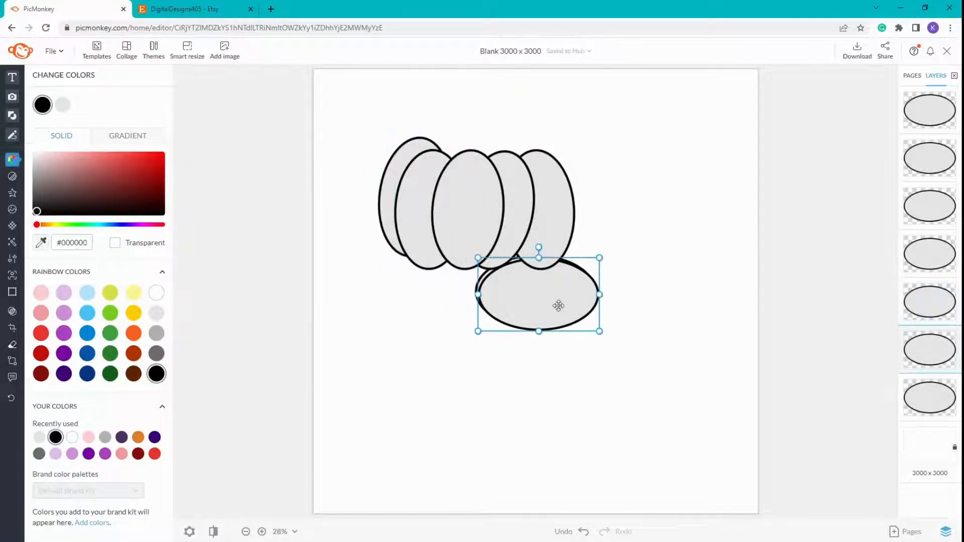
drag(538, 248, 475, 196)
click(555, 292)
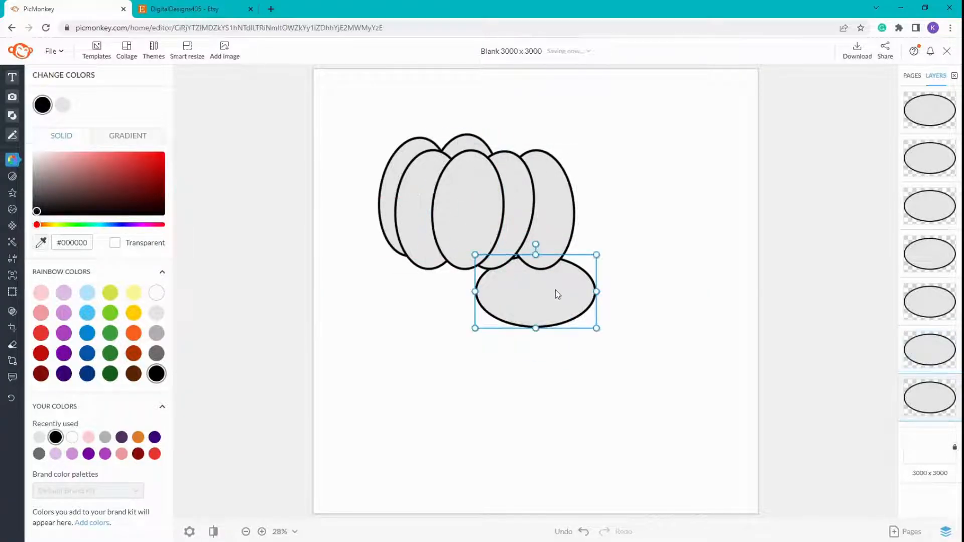
drag(534, 250, 545, 188)
click(558, 188)
- Reduce the tilt of the ellipse just right of the front centre segment and shift it slightly right
click(518, 247)
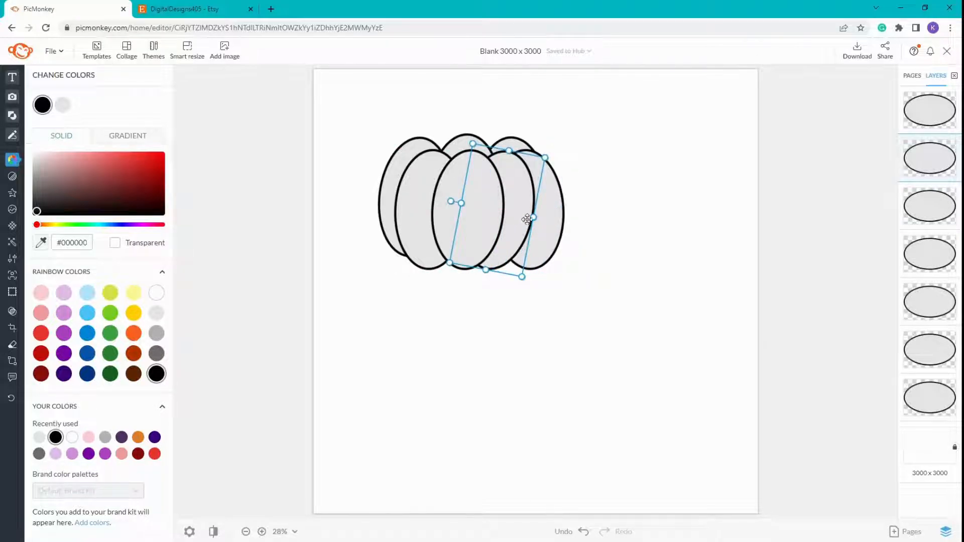
drag(451, 201, 452, 209)
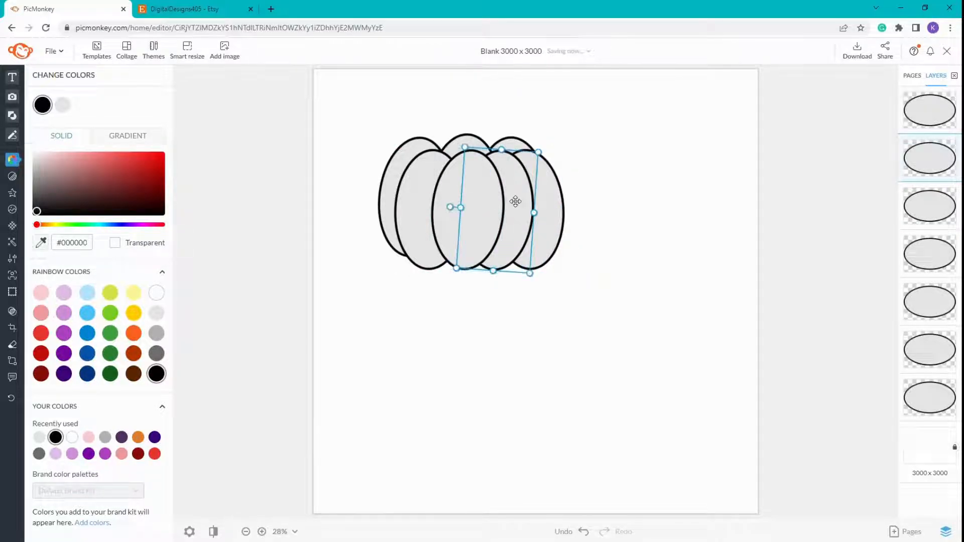
drag(515, 200, 523, 204)
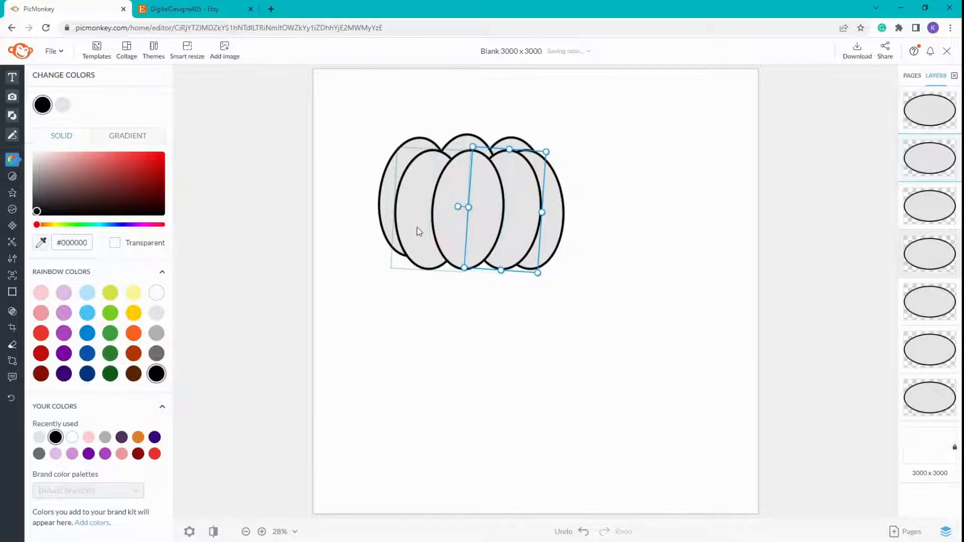
- Nudge the far-left ellipse outward and adjust the positions of the two rear ellipses so their tops line up
click(383, 198)
drag(383, 197, 382, 199)
click(479, 142)
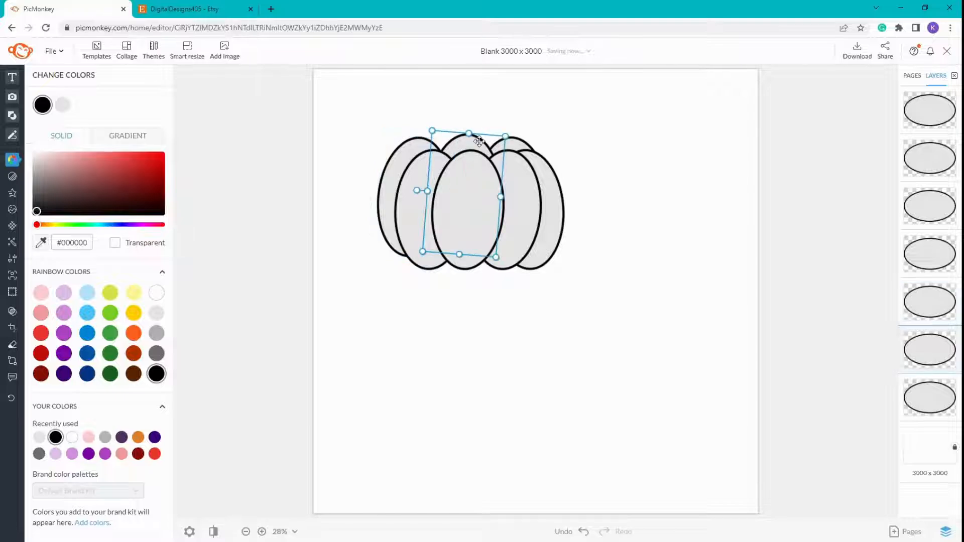
drag(475, 141, 520, 144)
click(634, 171)
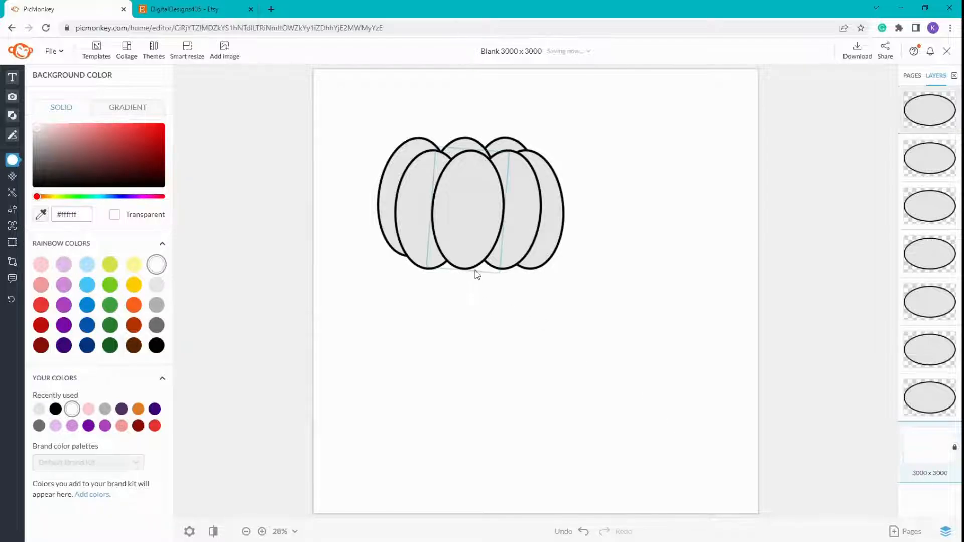
- Lower the front centre ellipse slightly so that it extends below the neighbouring segments
drag(475, 267, 473, 260)
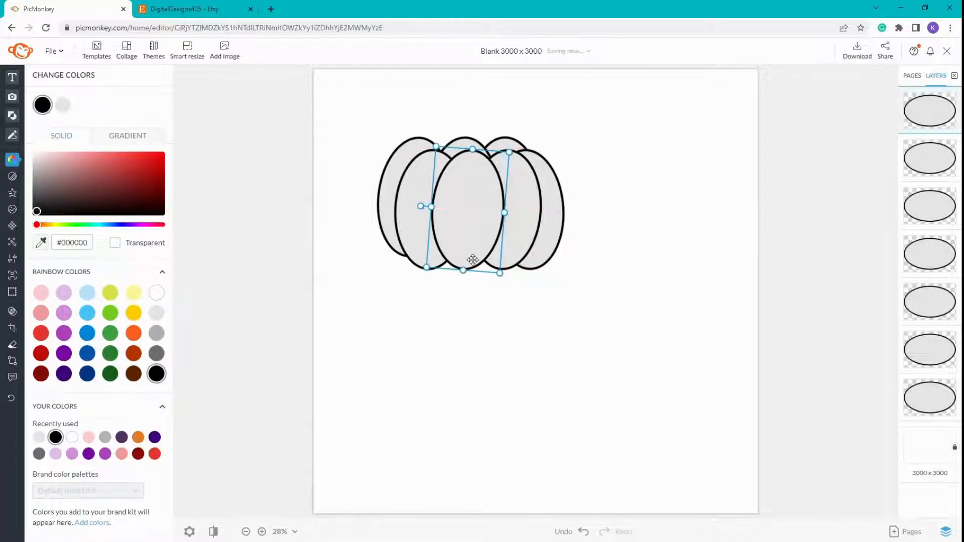
key(Down)
key(Down)
key(Down)
key(Down)
key(Down)
key(Down)
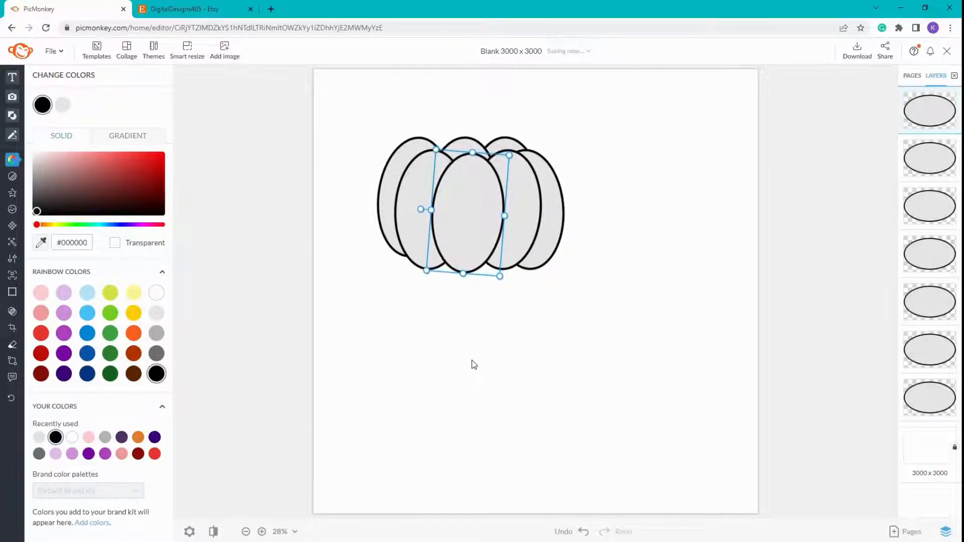
- Shift the two ellipses flanking the front centre segment slightly inward
click(526, 250)
click(560, 232)
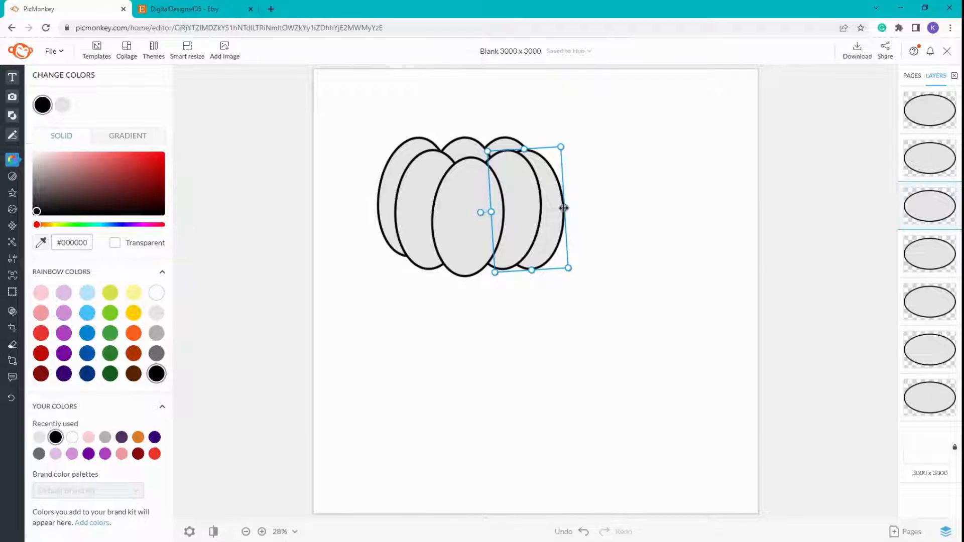
click(630, 210)
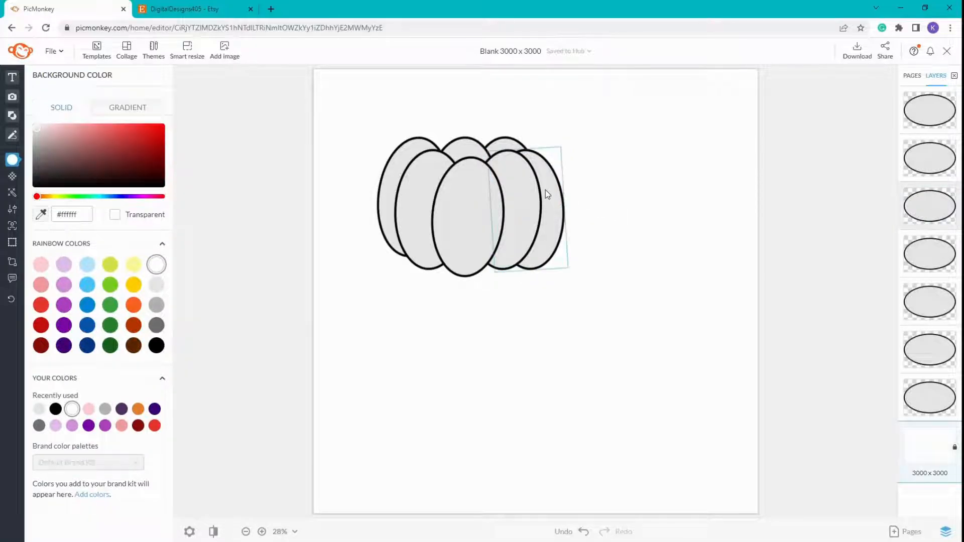
click(554, 191)
click(521, 199)
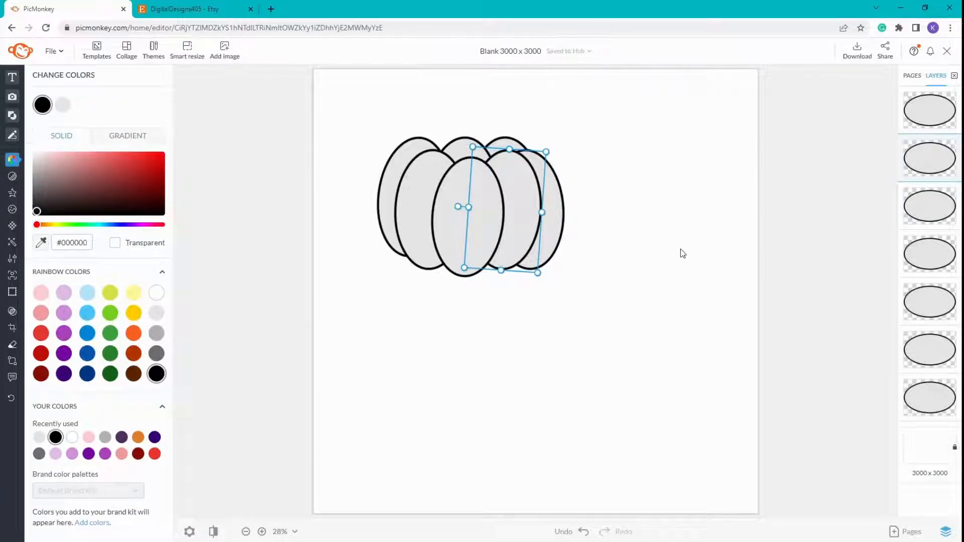
click(403, 195)
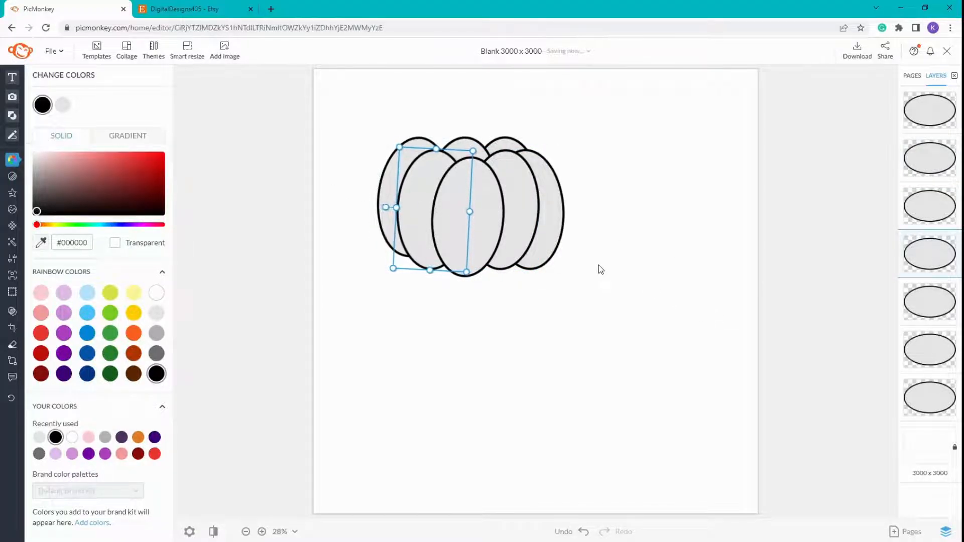
- Widen the far-right ellipse outward and make the far-left ellipse slightly wider
click(559, 218)
drag(567, 207, 572, 206)
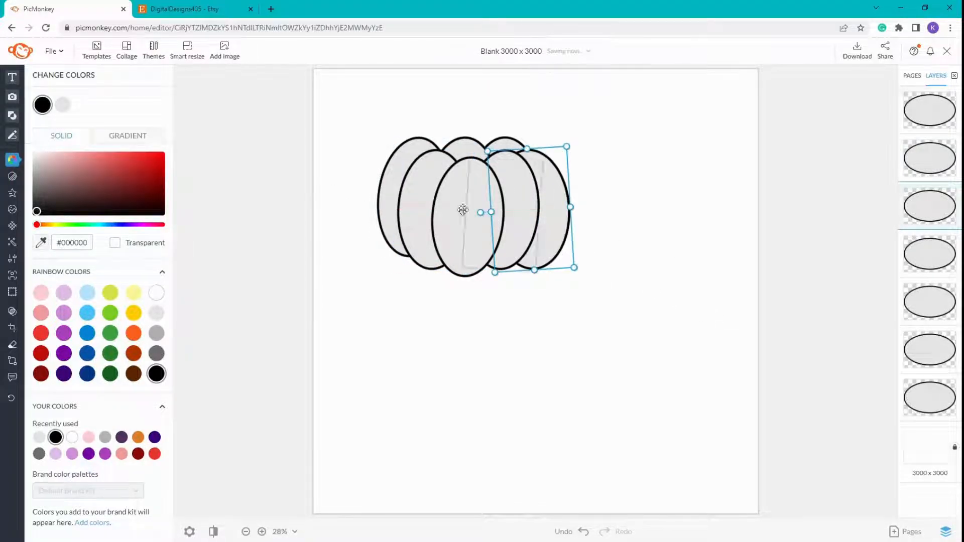
click(377, 201)
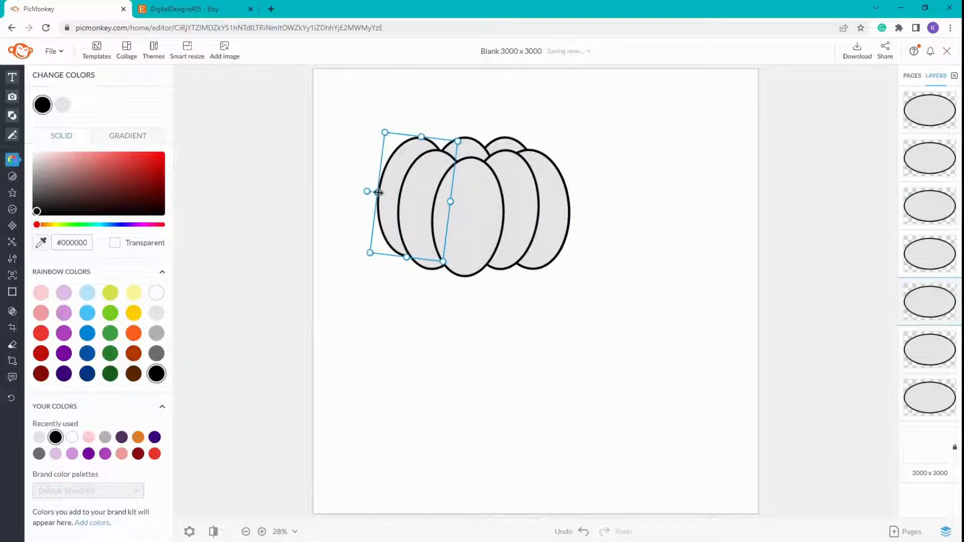
drag(379, 193, 389, 213)
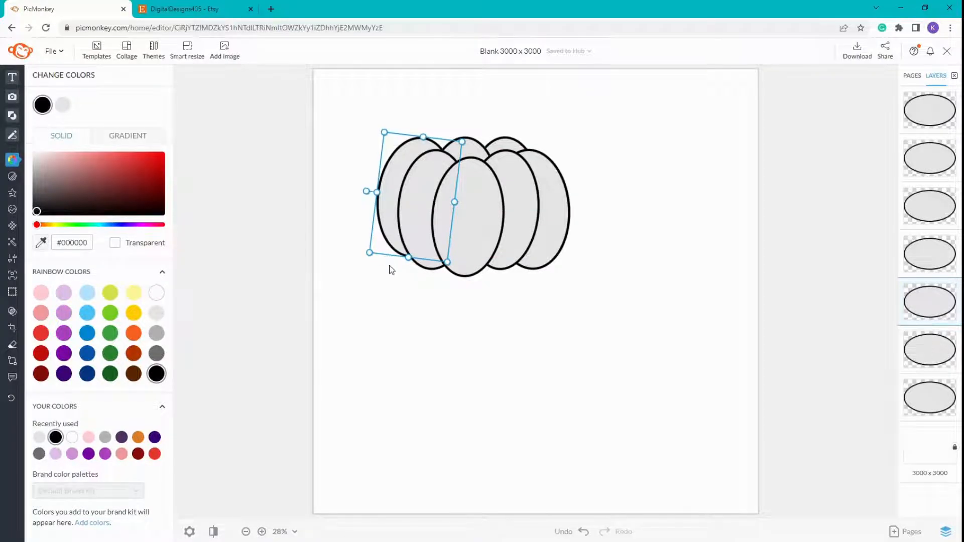
- Move the far-left ellipse slightly outward and lower it to nearly the level of the adjacent segment
key(Left)
key(Left)
key(Left)
key(Left)
key(Left)
key(Left)
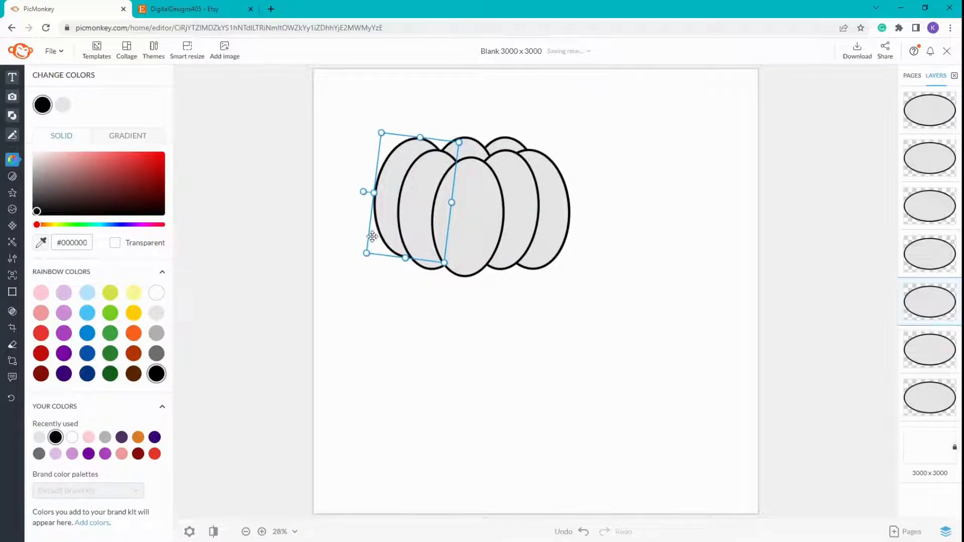
key(Down)
key(Down)
drag(390, 211, 388, 216)
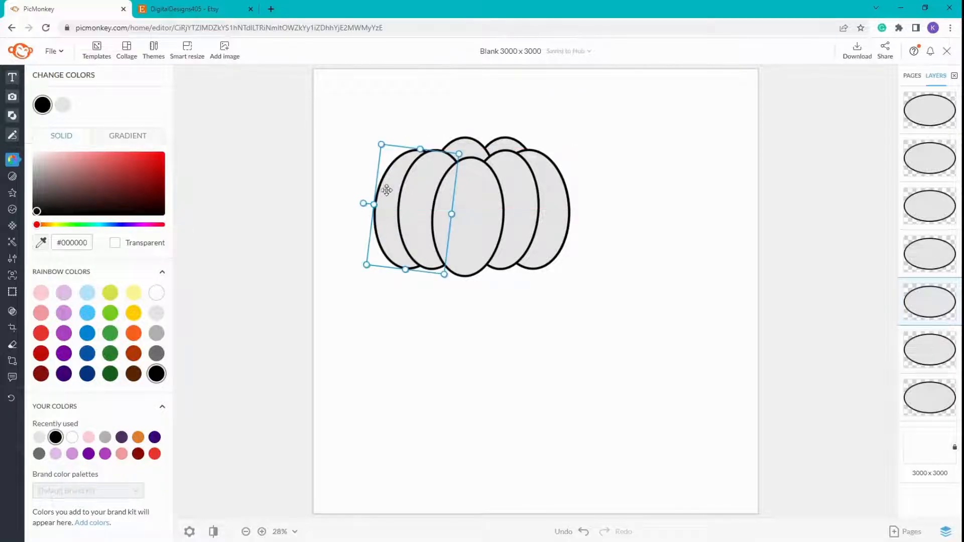
key(Up)
key(Up)
key(Up)
key(Up)
key(Up)
key(Up)
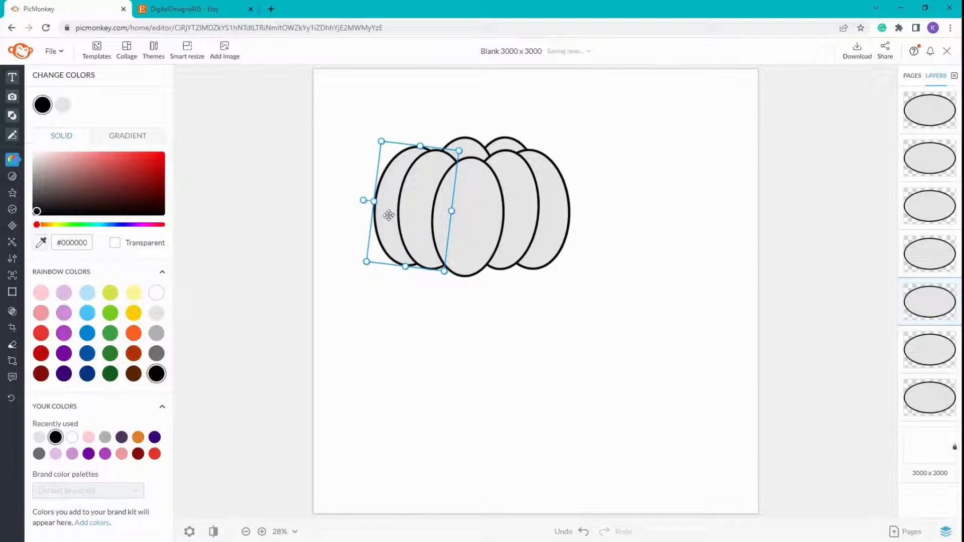
- Shift the inner-left ellipse slightly right and move the rear middle ellipse left behind the front segments
click(421, 225)
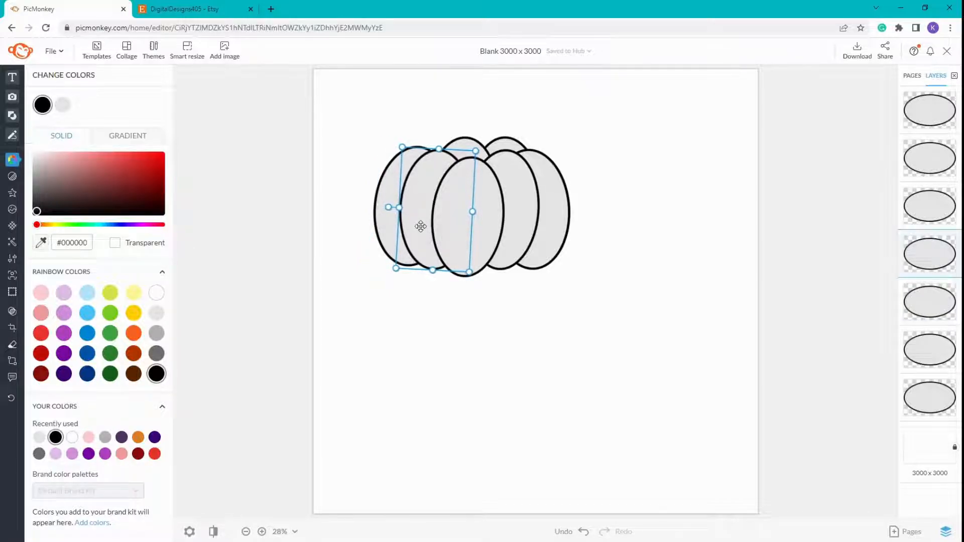
click(469, 135)
key(Left)
key(Left)
key(Left)
key(Left)
key(Left)
key(Left)
key(Left)
key(Left)
key(Left)
key(Left)
key(Left)
key(Left)
key(Left)
key(Left)
key(Left)
key(Left)
key(Left)
key(Left)
key(Left)
key(Left)
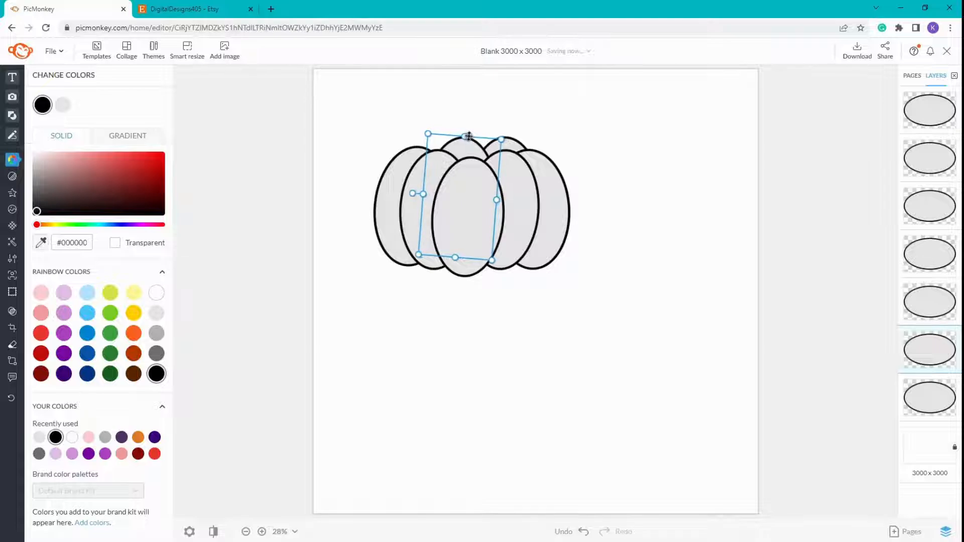
key(Left)
key(Left)
key(Left)
key(Left)
key(Left)
key(Left)
key(Left)
key(Left)
key(Left)
key(Left)
key(Left)
key(Left)
key(Left)
key(Left)
key(Left)
key(Left)
key(Left)
key(Left)
key(Left)
key(Left)
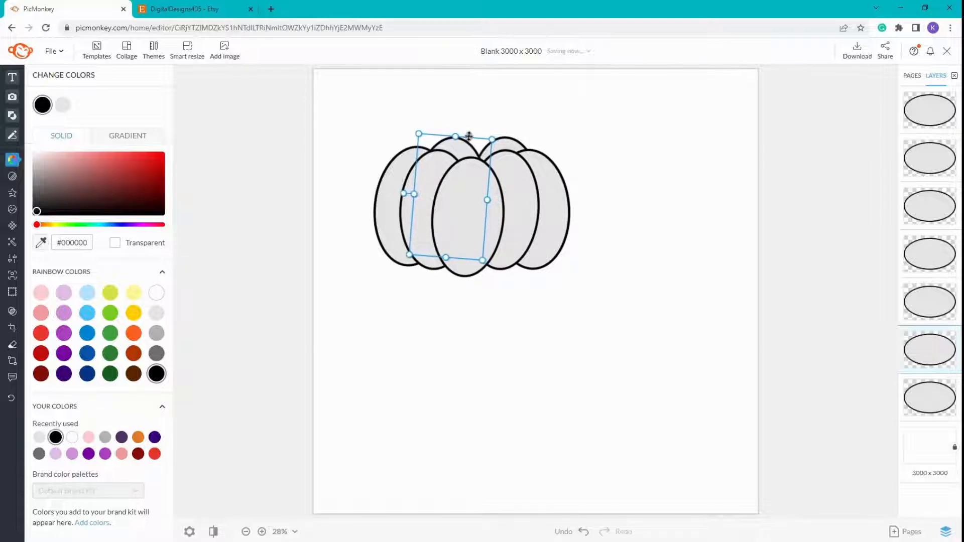
- Shift the rear-right ellipse left behind the front segments and nudge it slightly down to match the rear-left ellipse
click(497, 143)
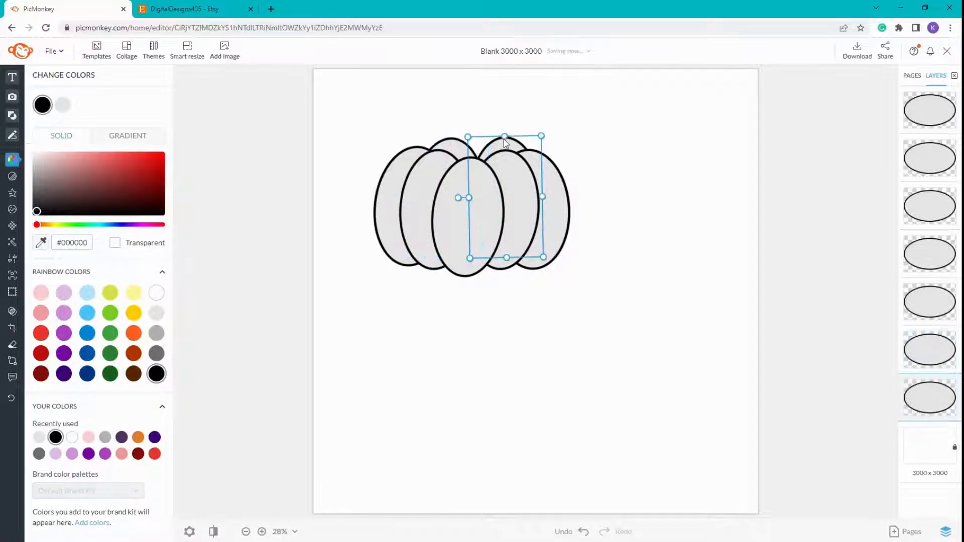
key(Left)
key(Left)
key(Left)
key(Left)
key(Left)
key(Left)
key(Left)
key(Left)
key(Left)
key(Left)
key(Left)
key(Left)
key(Left)
key(Left)
key(Left)
key(Left)
key(Left)
key(Left)
key(Left)
key(Left)
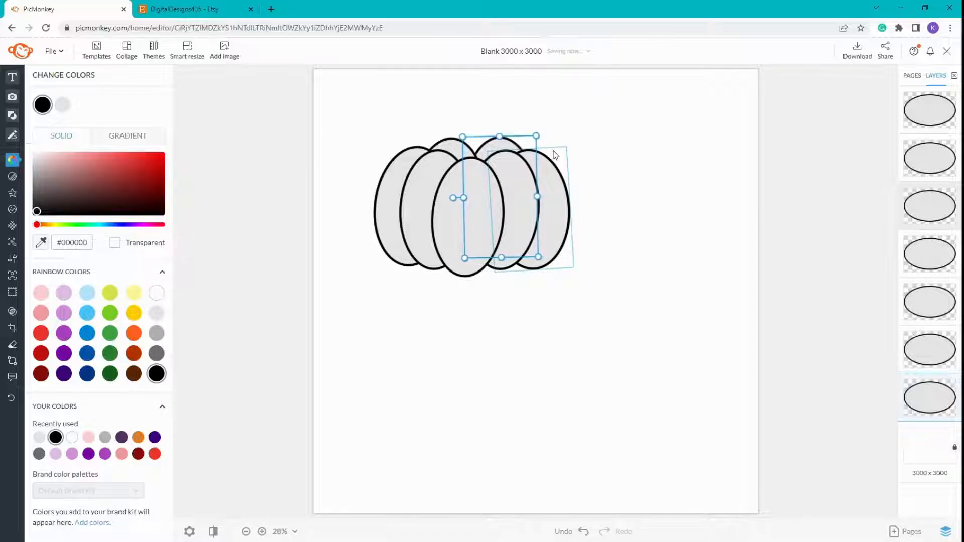
key(Left)
key(Left)
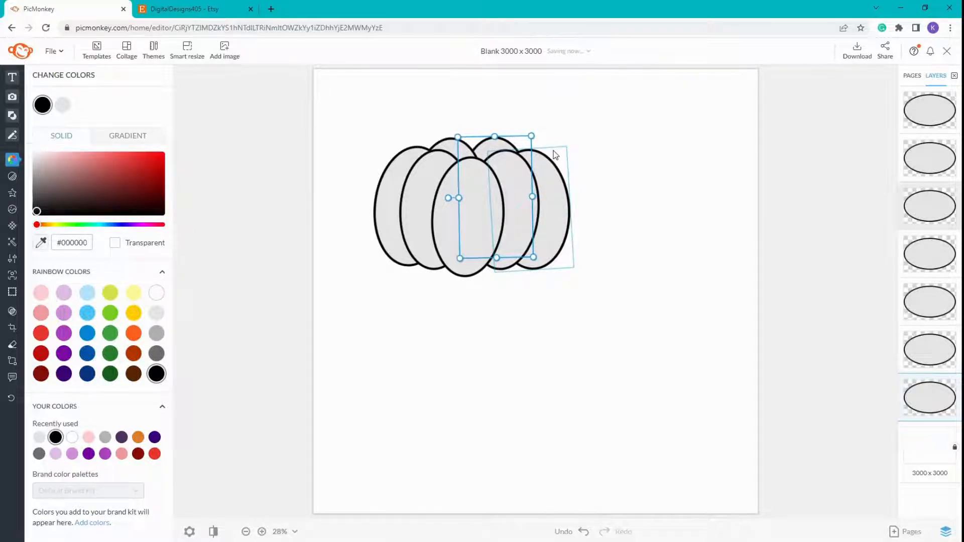
key(Down)
key(Down)
key(Down)
key(Down)
key(Down)
key(Down)
key(Down)
key(Down)
key(Down)
key(Down)
click(661, 312)
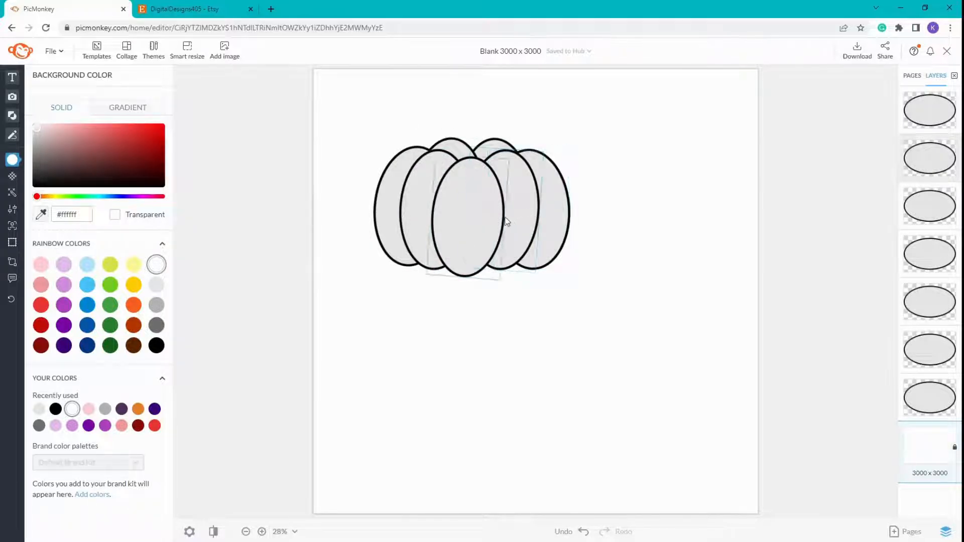
- Try placing the inner-right ellipse one layer back, behind the far-right ellipse, and restore its stacking order
click(460, 219)
click(529, 192)
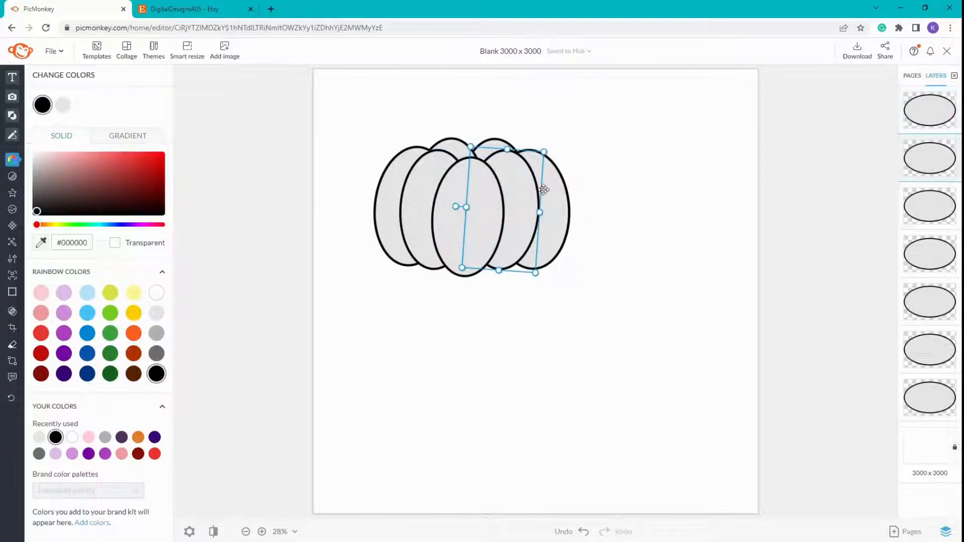
click(387, 300)
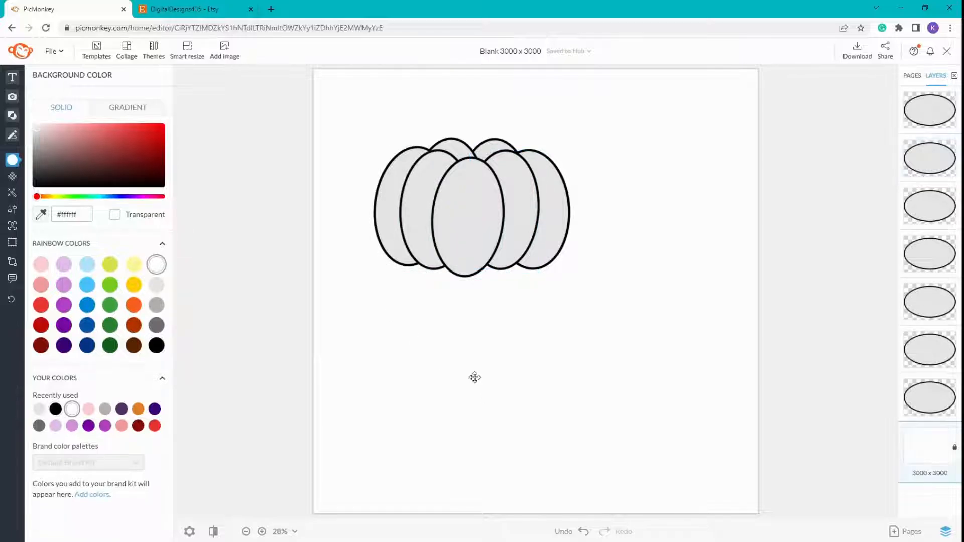
click(517, 209)
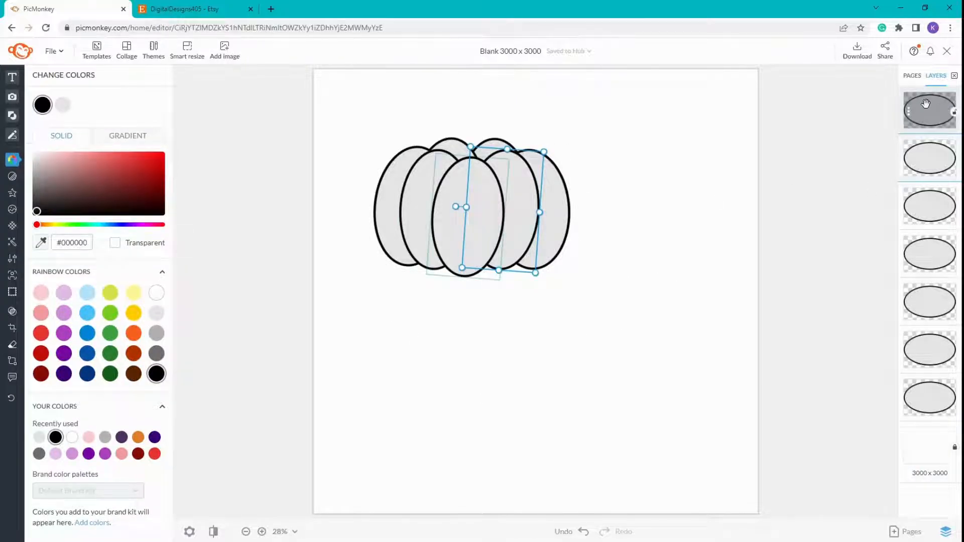
drag(925, 103, 928, 209)
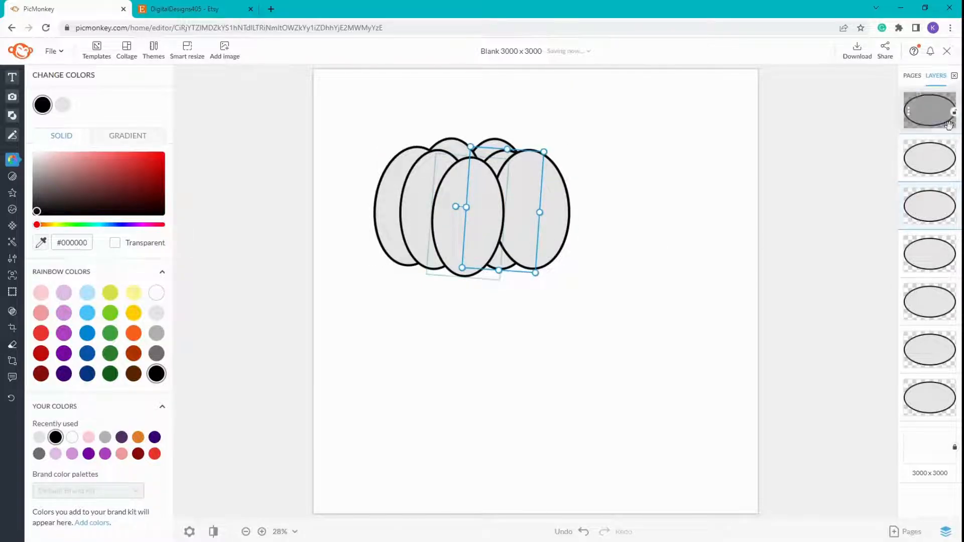
drag(931, 209, 929, 158)
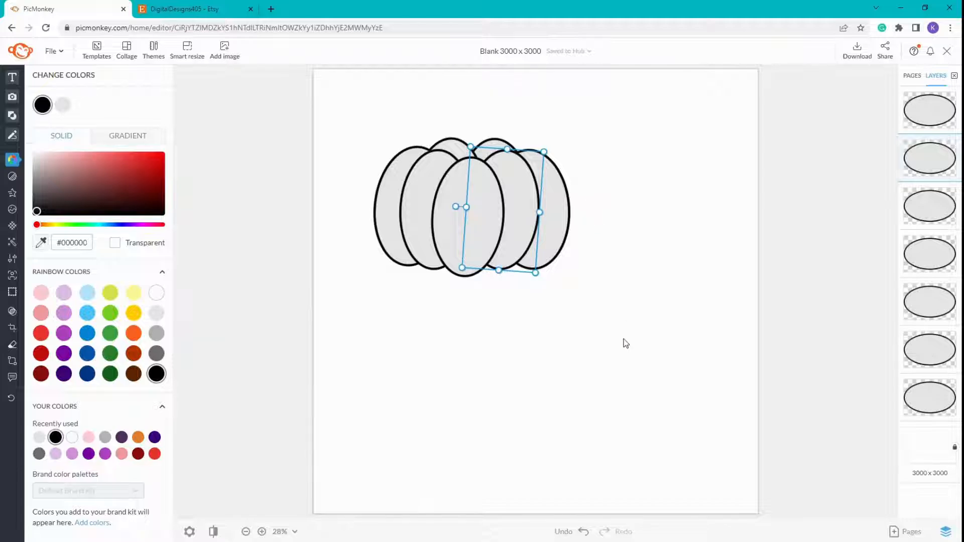
click(586, 378)
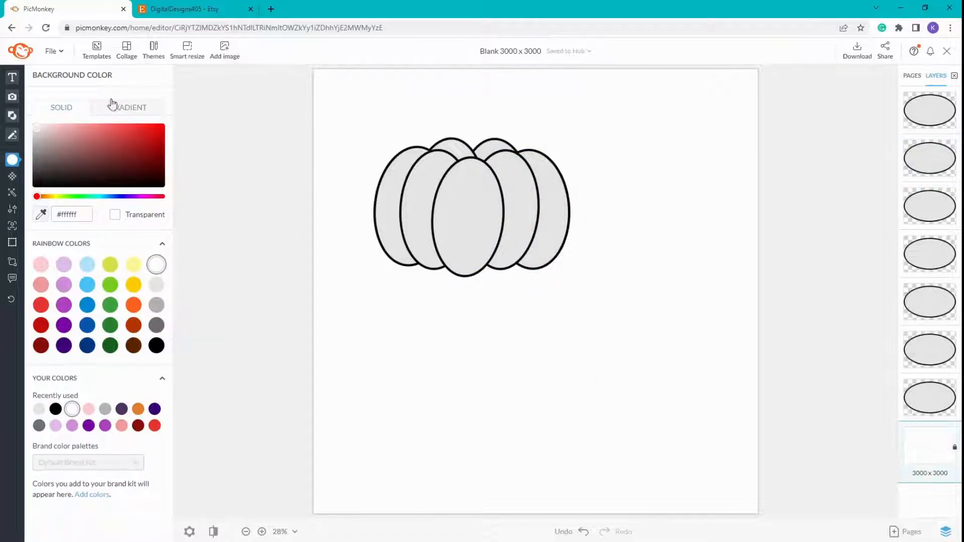
- Search the graphics library for "pump" and add the Autumn Pumpkin graphic to the canvas
mouse_move(2, 103)
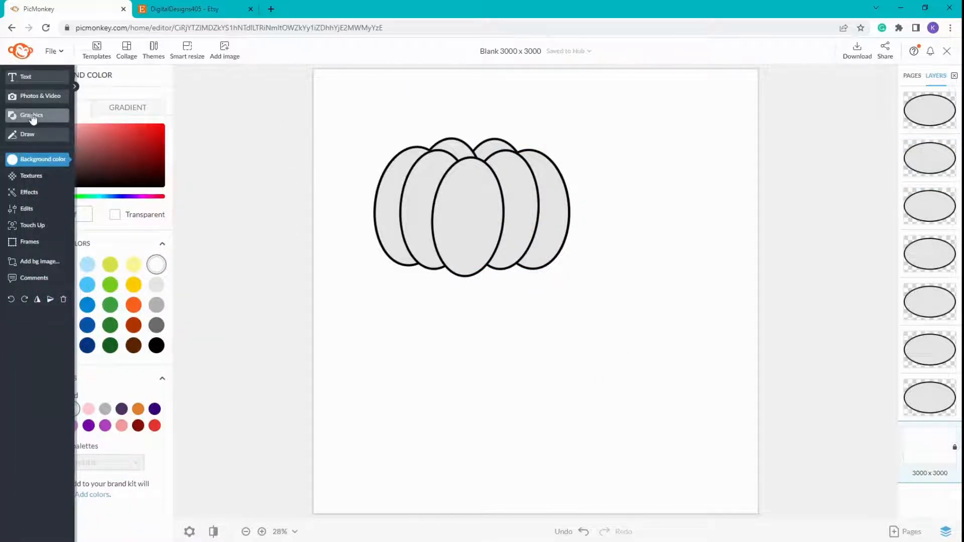
click(32, 116)
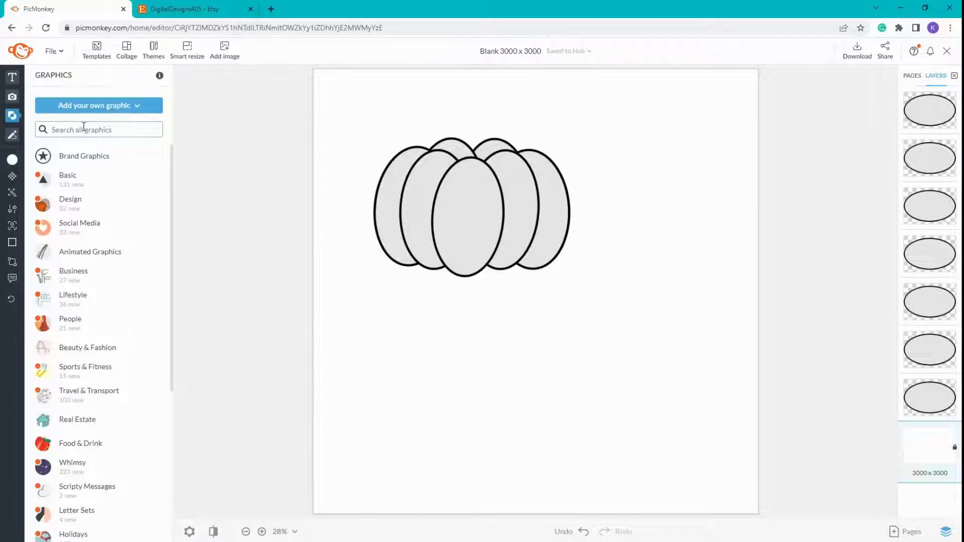
text(pump)
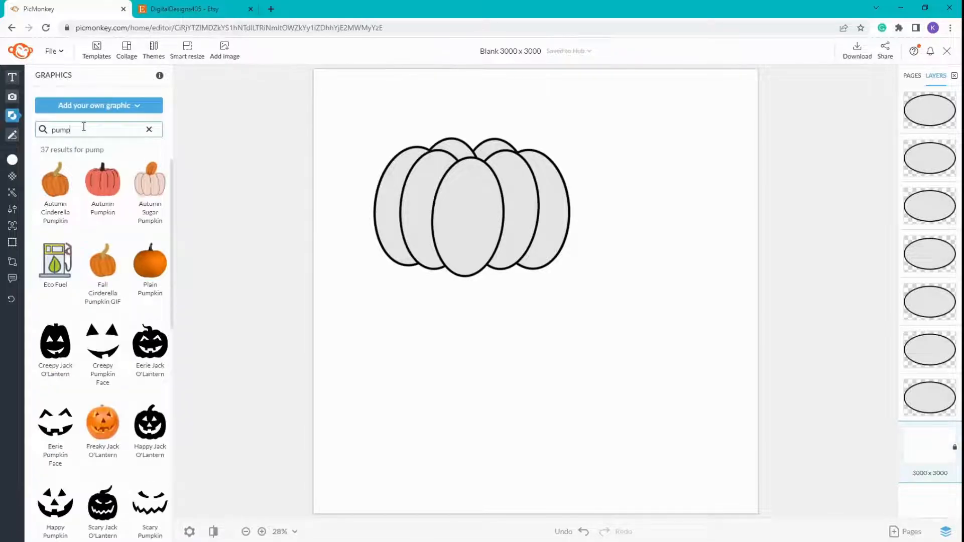
click(90, 178)
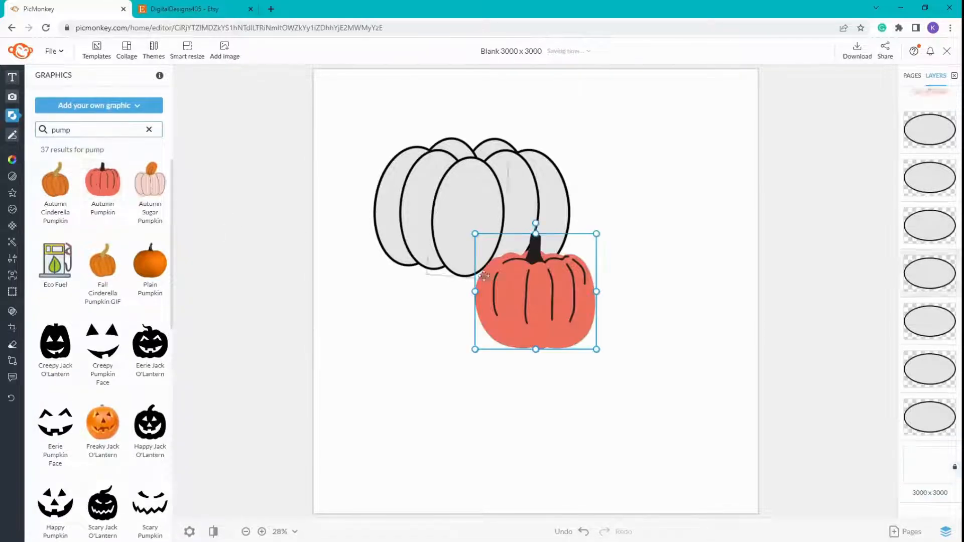
- Enlarge the Autumn Pumpkin graphic to cover the ellipse pumpkin and make its orange-red body transparent
drag(475, 350, 409, 415)
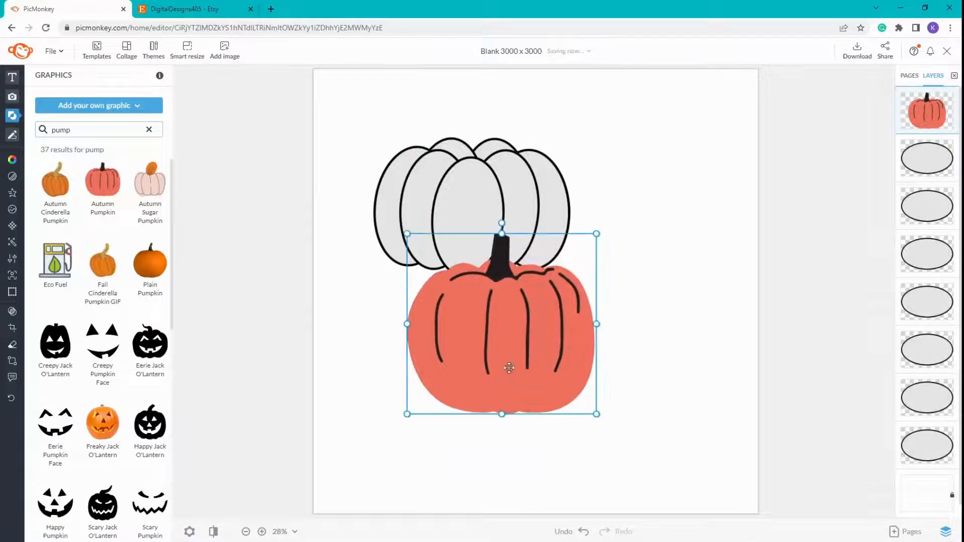
drag(508, 366, 480, 246)
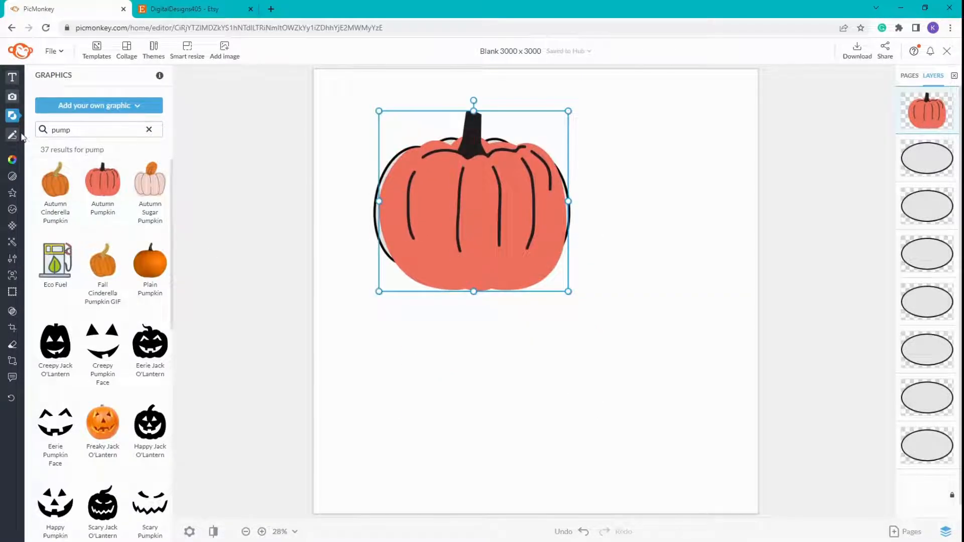
click(11, 160)
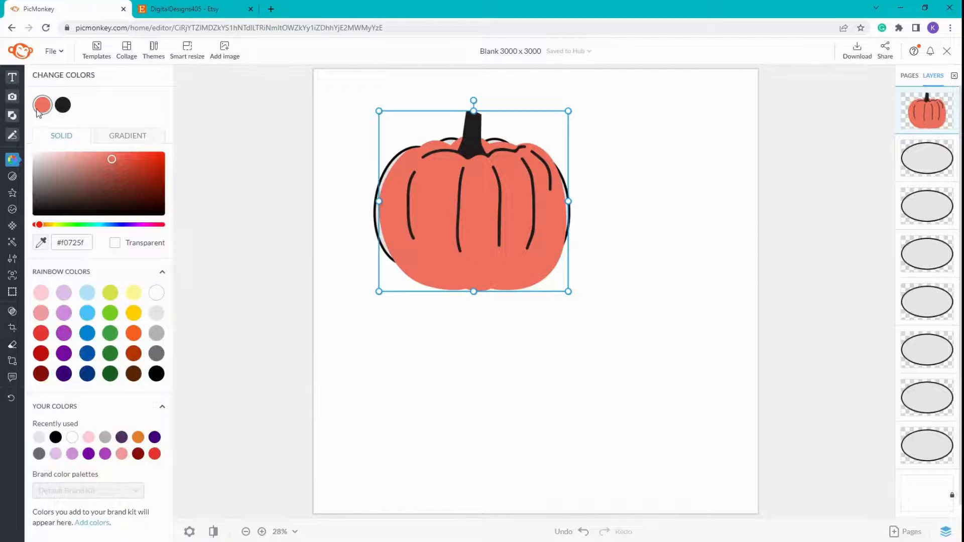
click(115, 244)
- Erase the added graphic's black rib lines with a size 100 round eraser, keeping the stem, and apply the erasure
click(12, 344)
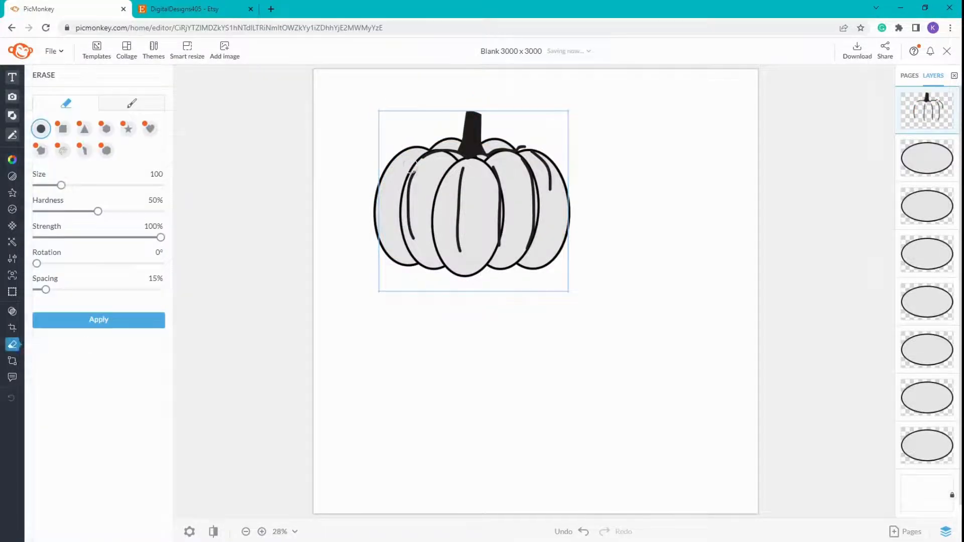
drag(413, 167, 412, 236)
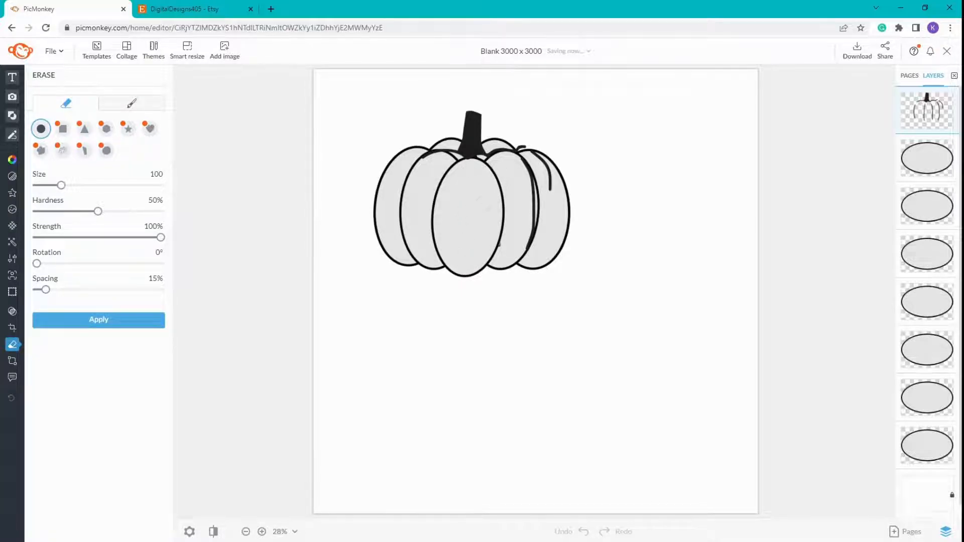
drag(525, 168, 529, 237)
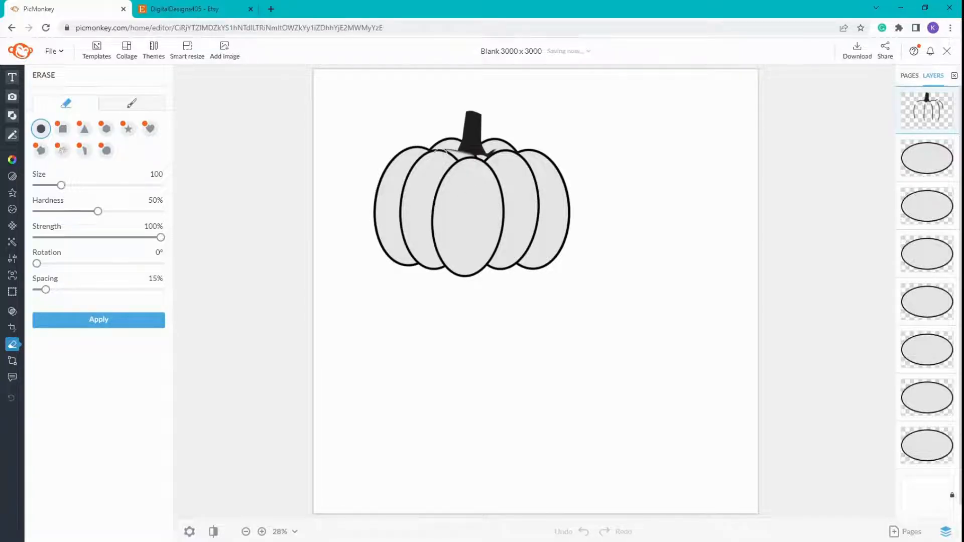
click(140, 321)
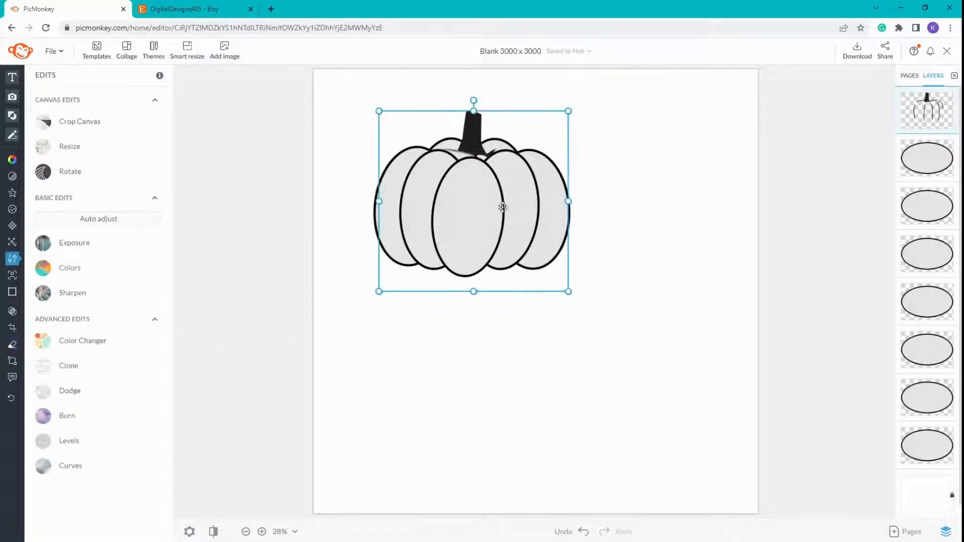
- Lower the stem slightly and place its layer behind the five front ellipses, above the two rear ones
drag(481, 118, 483, 127)
drag(927, 107, 922, 354)
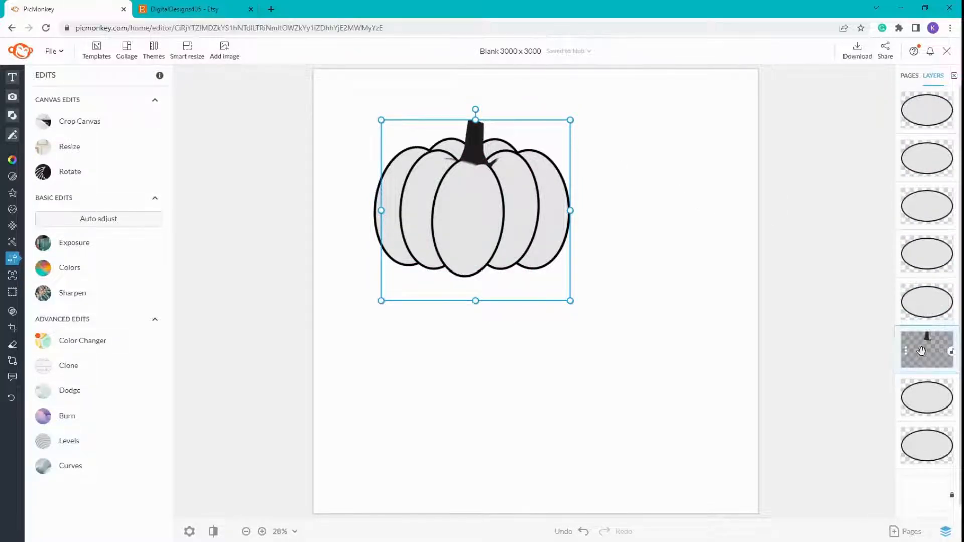
click(812, 123)
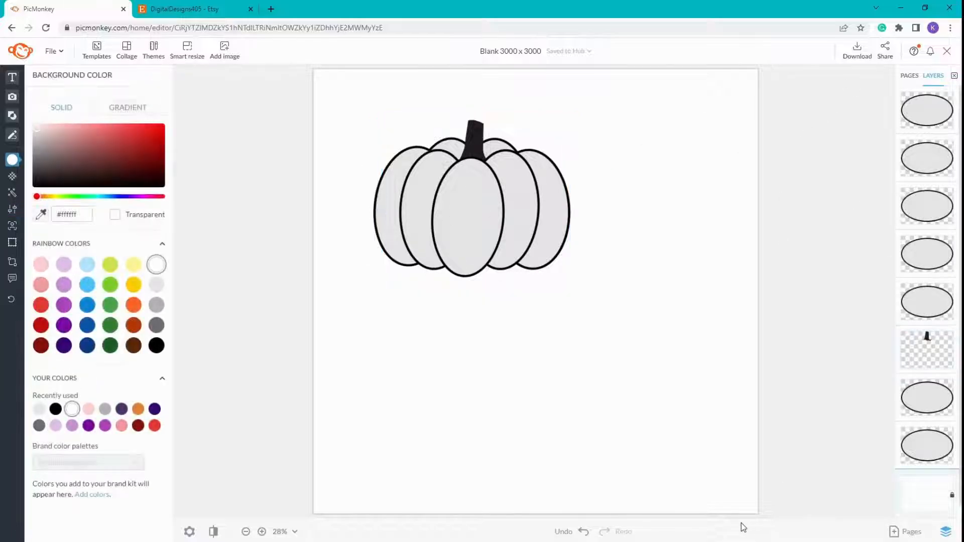
- Select all the pumpkin parts together, move them toward the canvas centre and enlarge them proportionally
drag(225, 99, 607, 323)
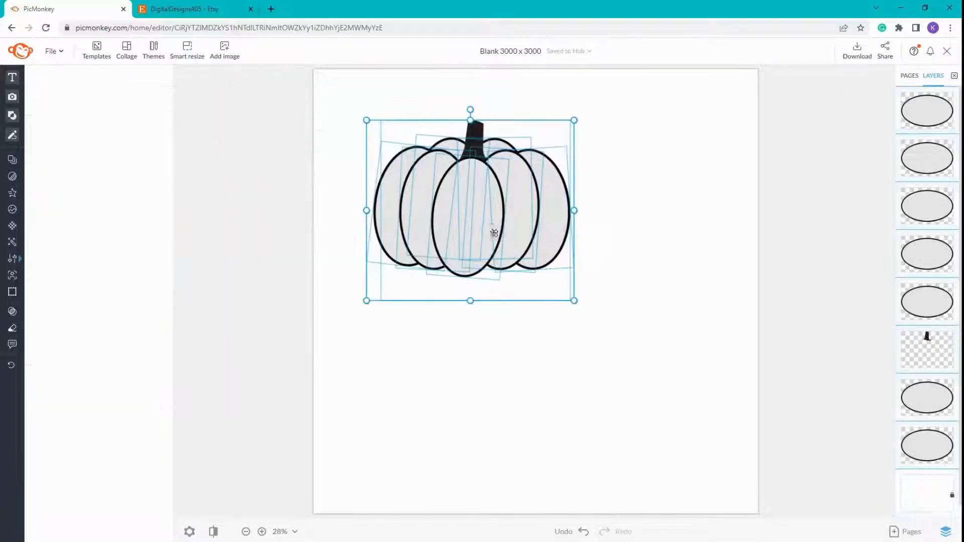
drag(496, 232, 535, 302)
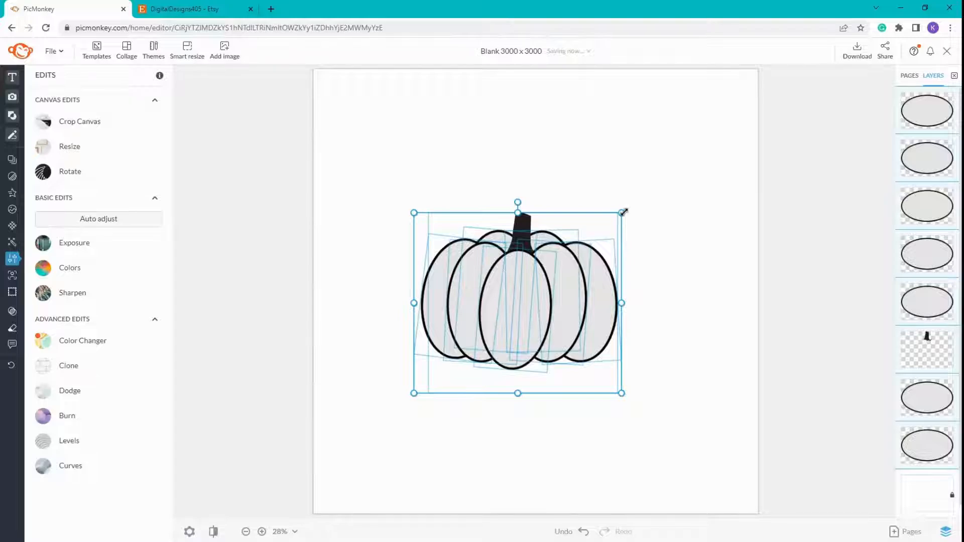
drag(623, 211, 719, 142)
drag(566, 230, 559, 271)
click(848, 206)
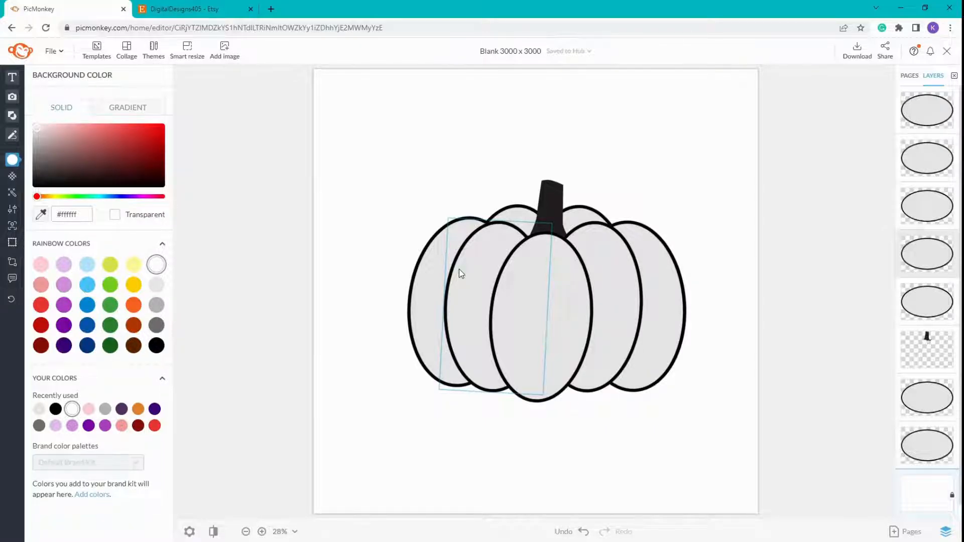
- Make the front centre ellipse's light grey fill transparent, keeping its black outline
click(543, 304)
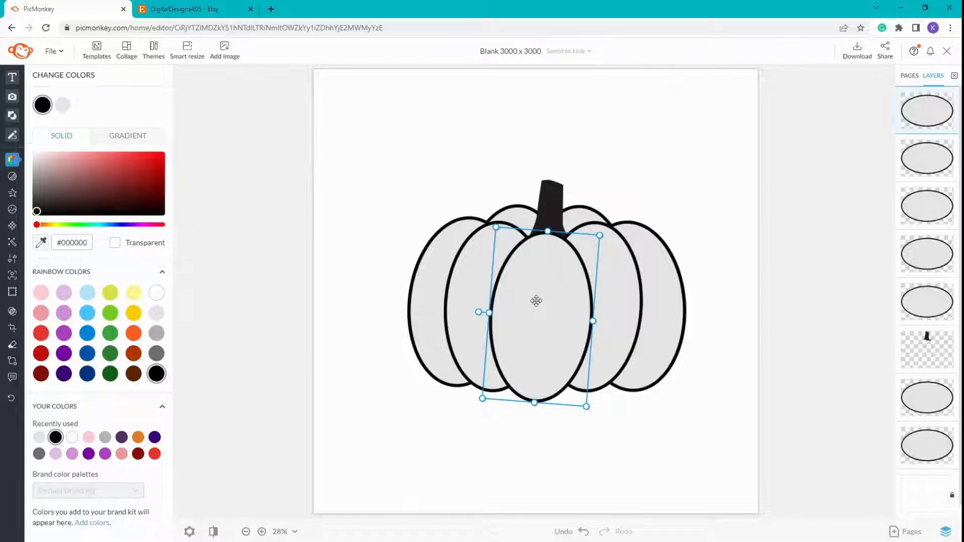
click(64, 105)
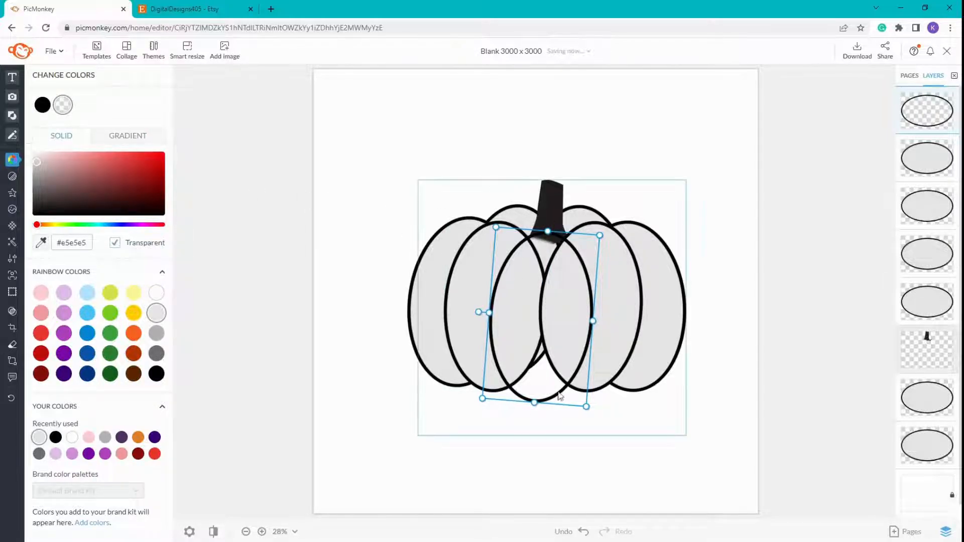
- Try applying a brown plaid Textile texture to the front centre ellipse
click(15, 230)
scroll(93, 411, down, 3)
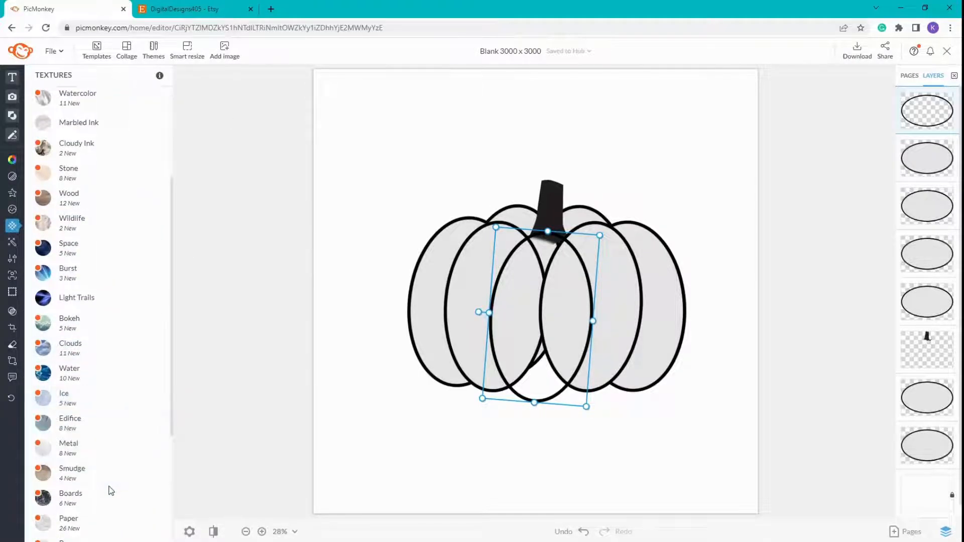
scroll(111, 491, down, 2)
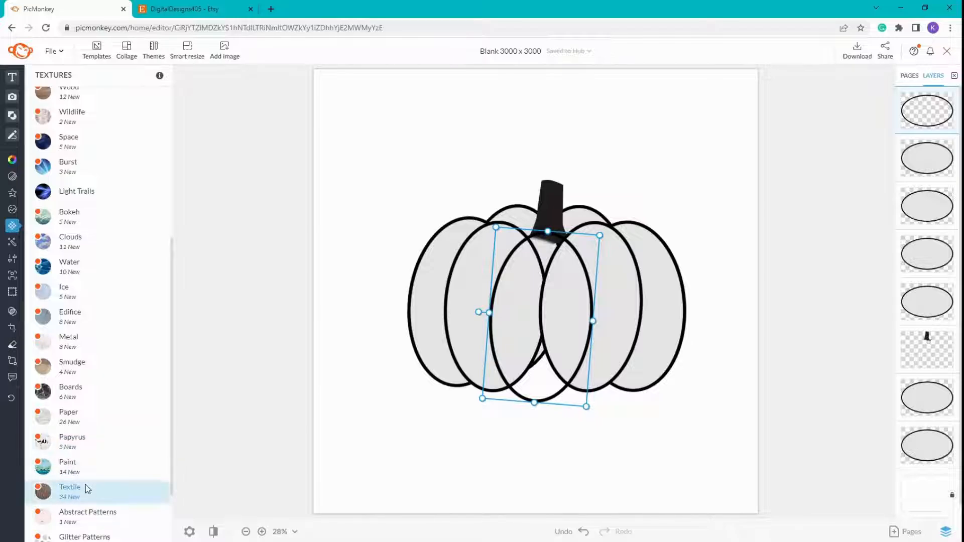
click(86, 487)
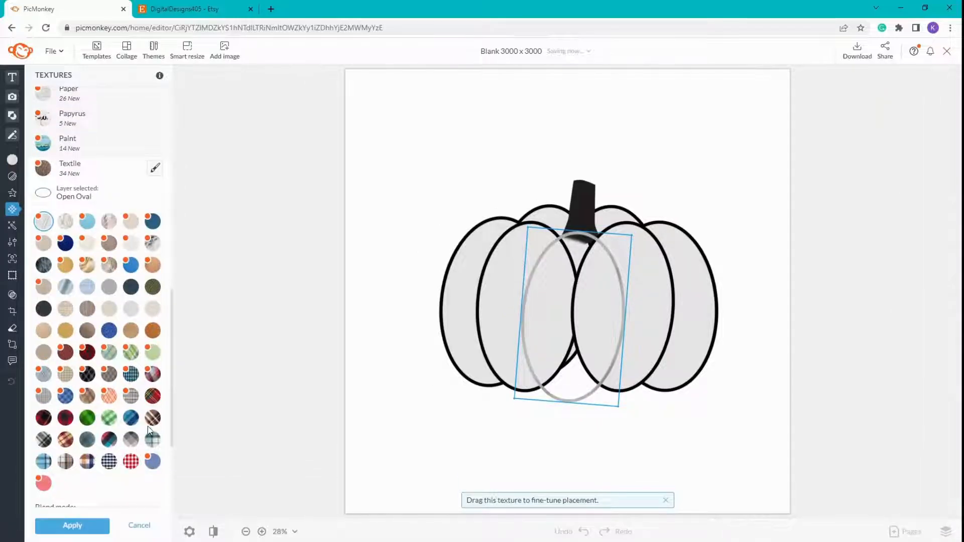
click(152, 419)
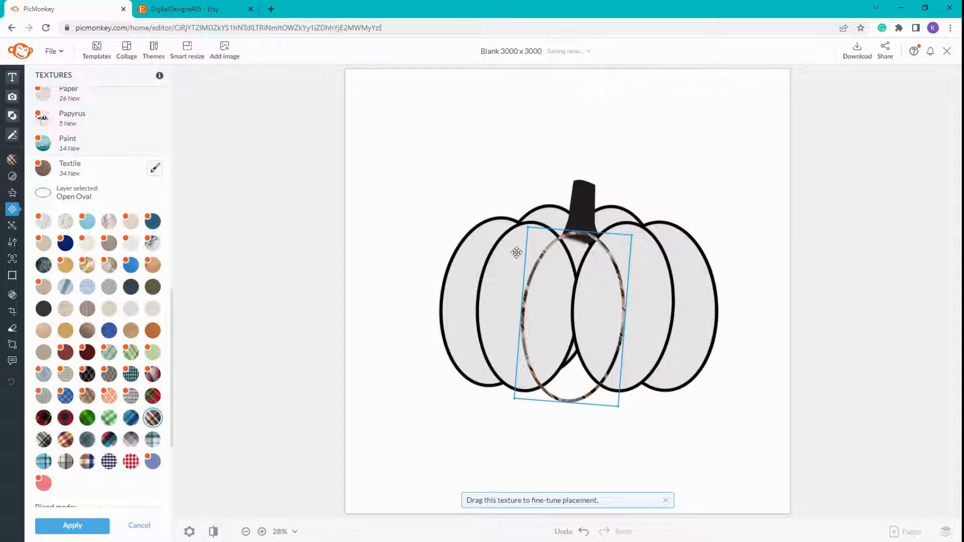
click(143, 527)
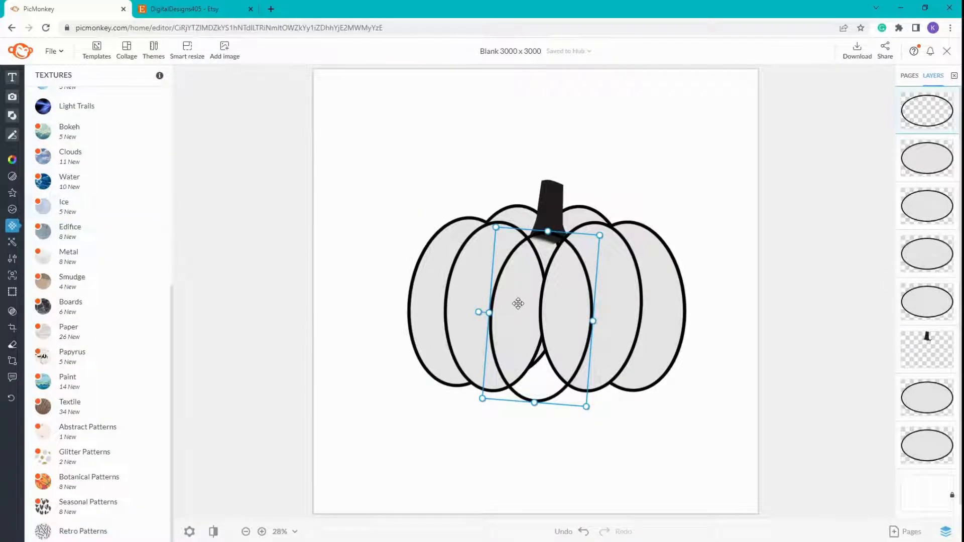
- Restore the front centre ellipse's fill to solid light grey #e5e5e5 in place of the transparent fill
click(12, 160)
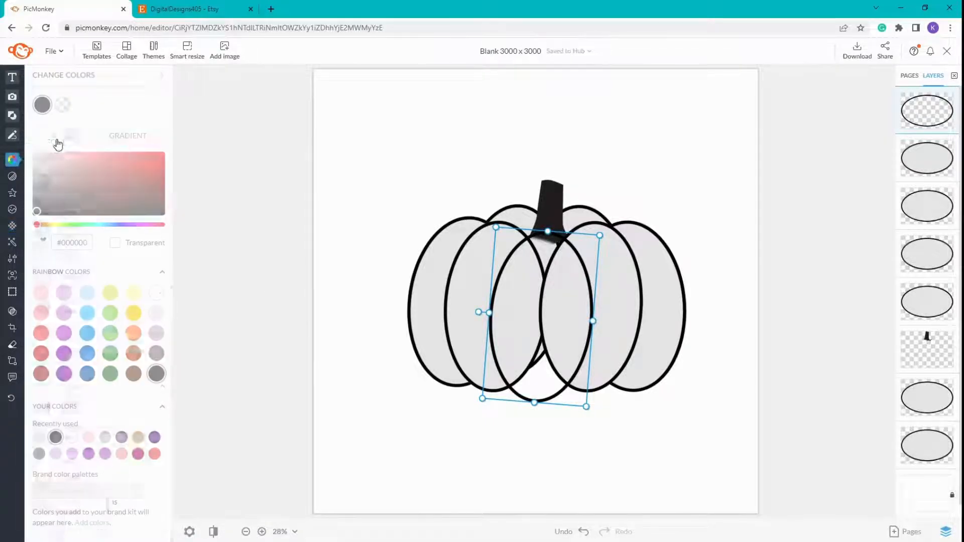
click(64, 109)
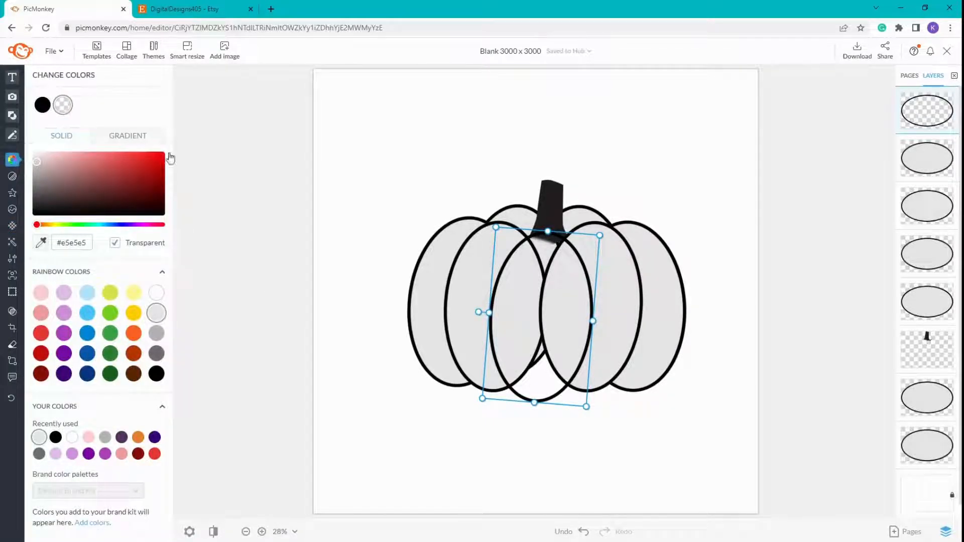
click(156, 313)
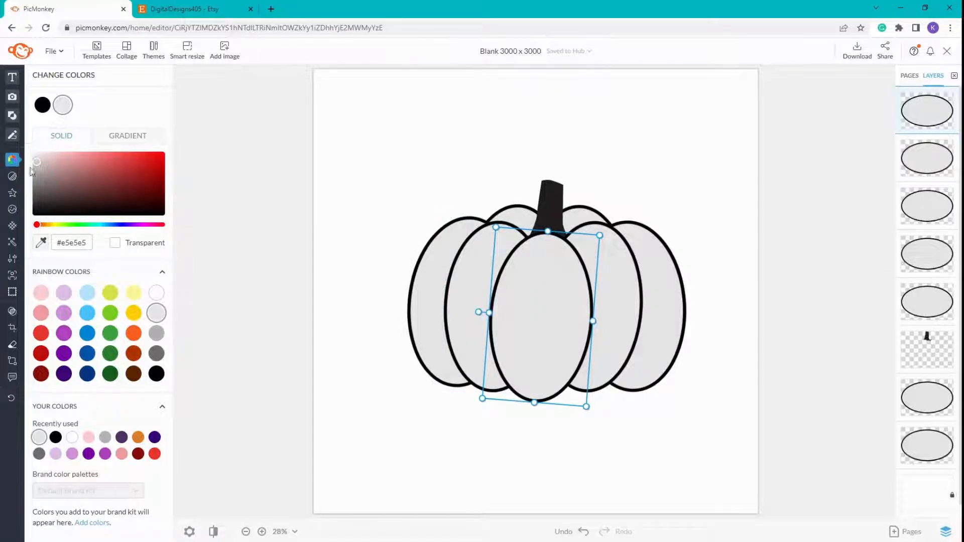
click(13, 226)
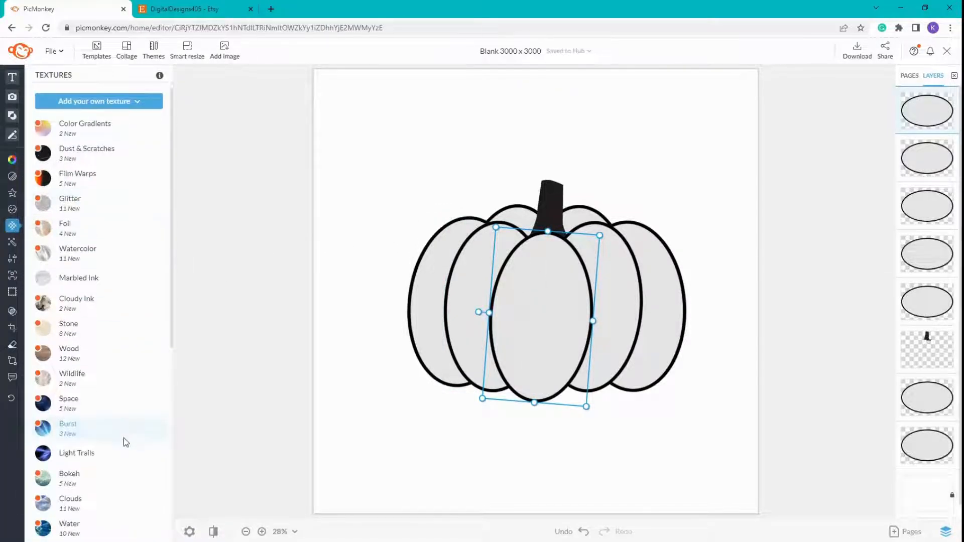
scroll(125, 440, down, 1)
scroll(125, 436, up, 1)
click(263, 185)
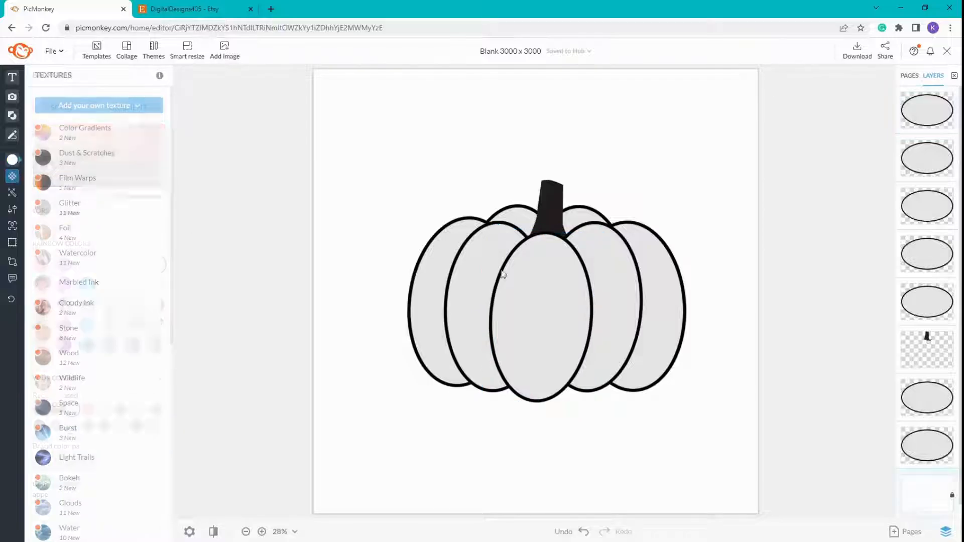
- Duplicate the front centre ellipse, place the copy below the pumpkin, and make the copy's fill transparent
click(573, 314)
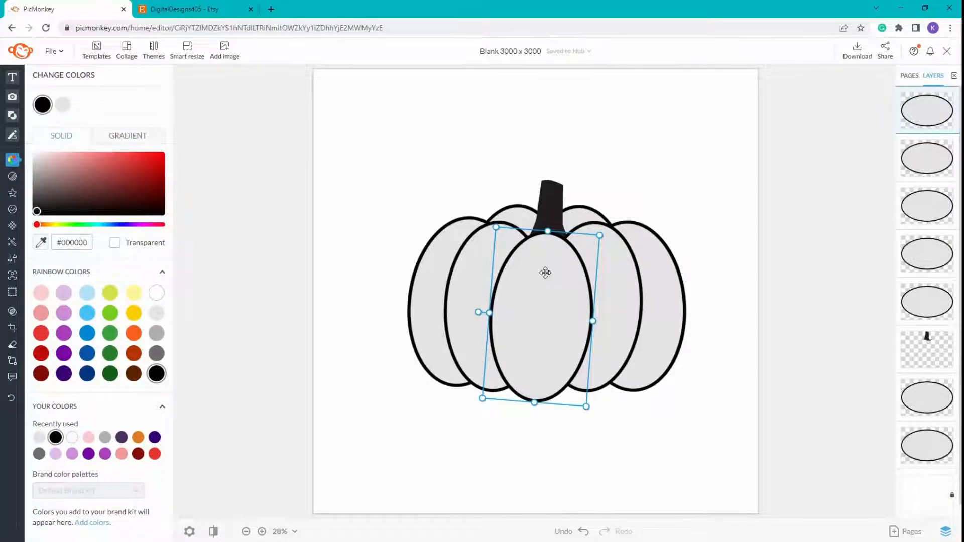
drag(545, 272, 507, 380)
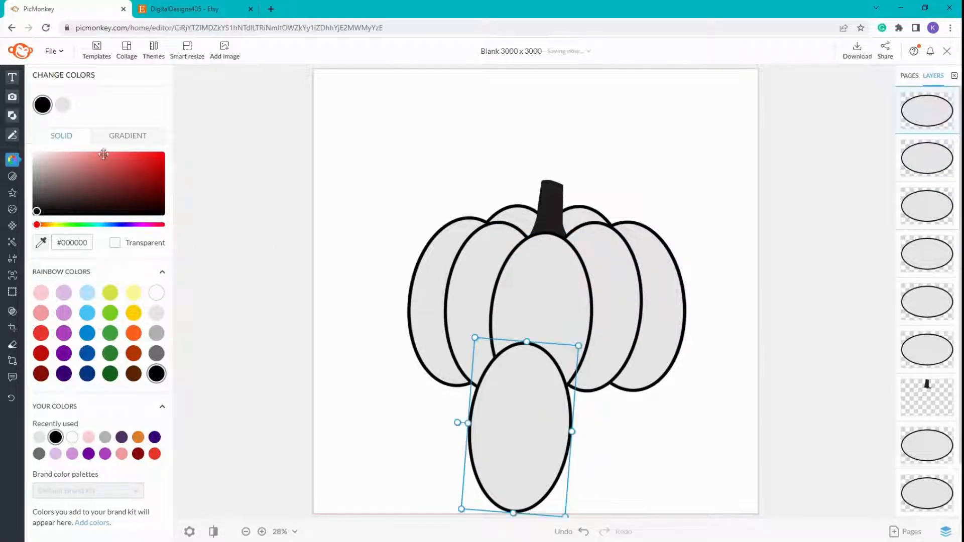
click(63, 104)
click(115, 243)
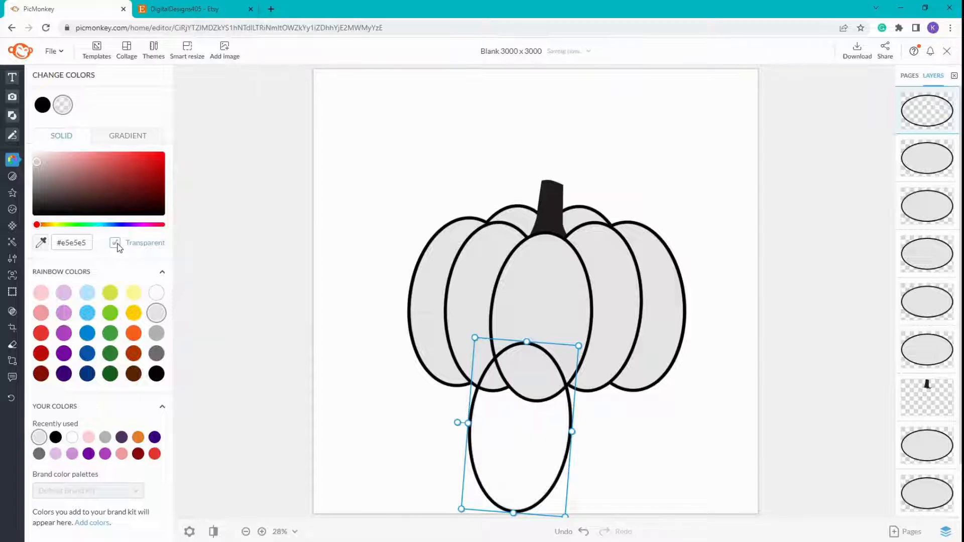
- Give the original grey front centre ellipse the brown and orange plaid Textile texture
click(547, 259)
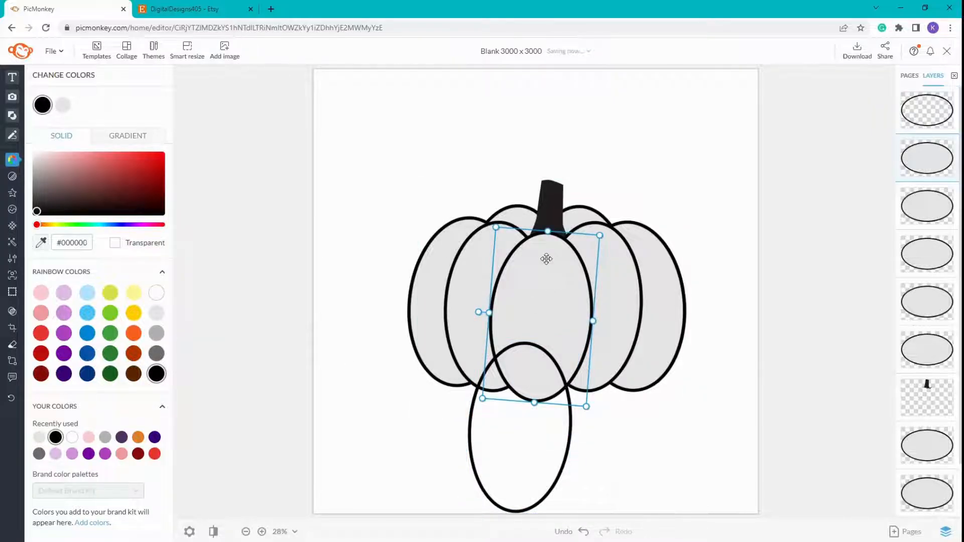
mouse_move(15, 276)
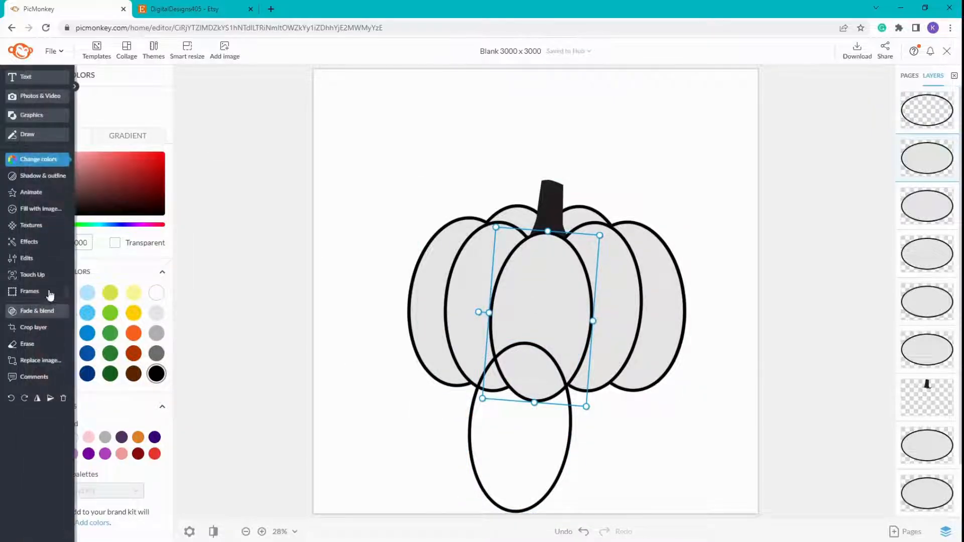
click(31, 225)
scroll(88, 431, down, 3)
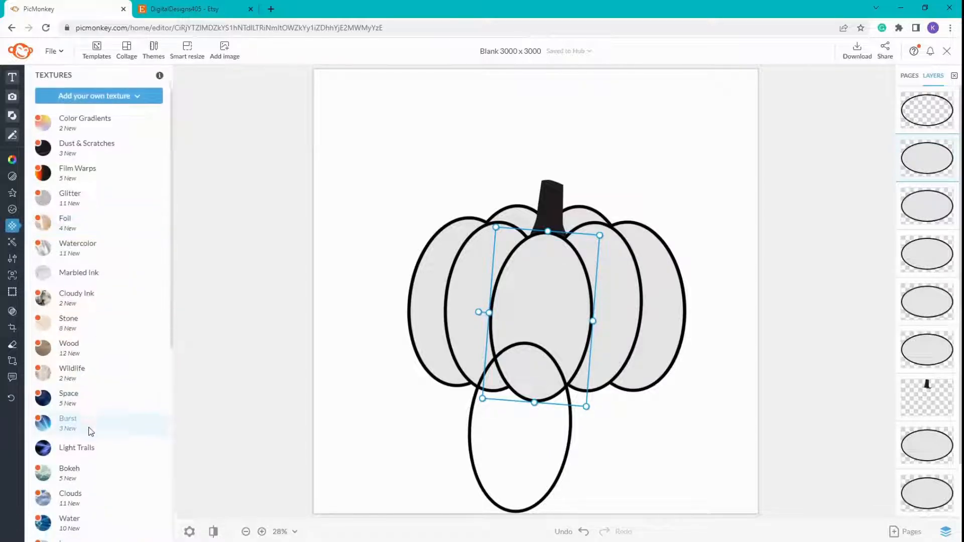
scroll(91, 431, down, 3)
click(91, 442)
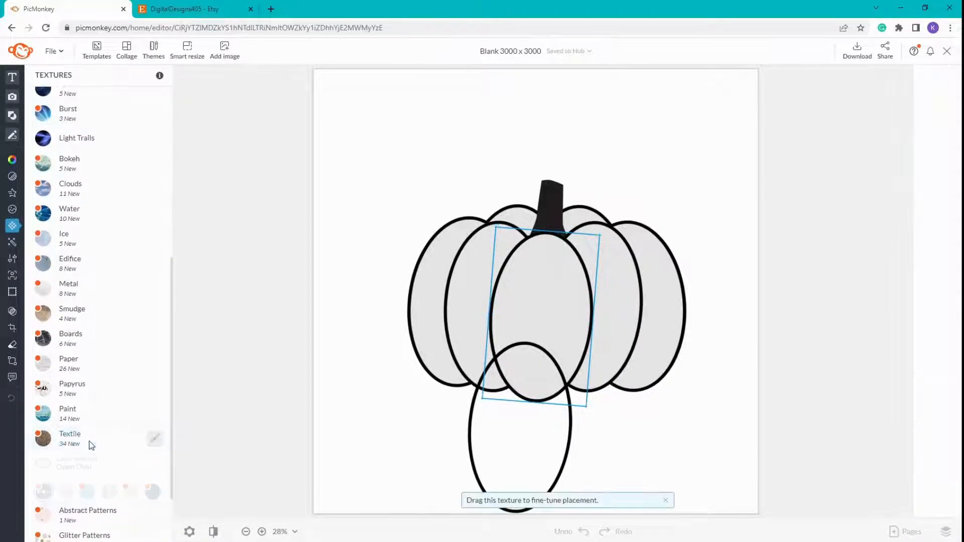
scroll(130, 403, down, 5)
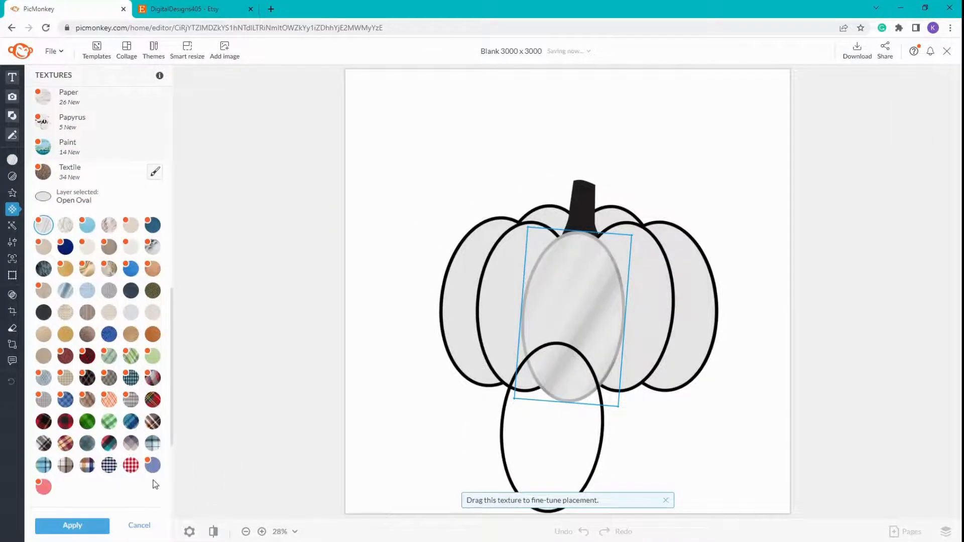
click(153, 422)
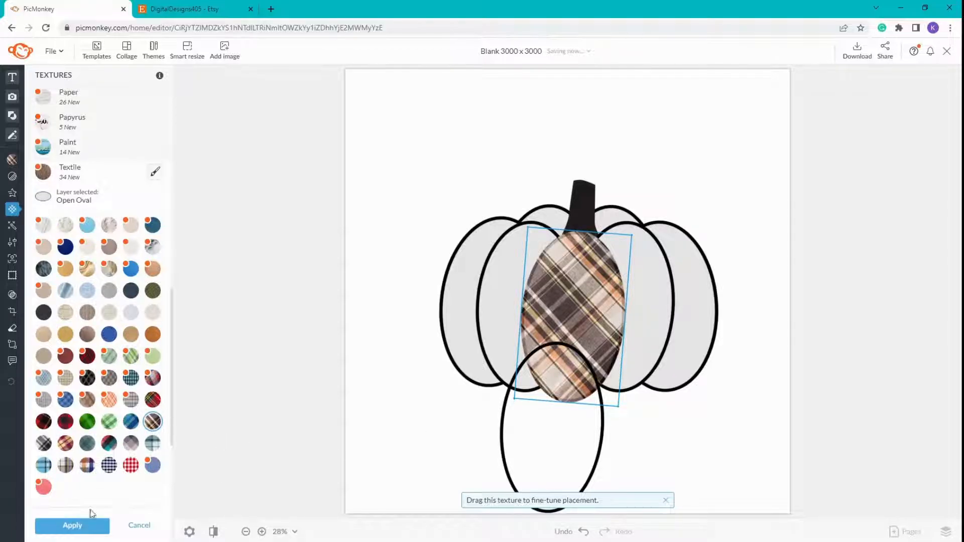
- Set the plaid texture's fade to 0% and its size to 100, and apply it to the ellipse
scroll(108, 442, down, 3)
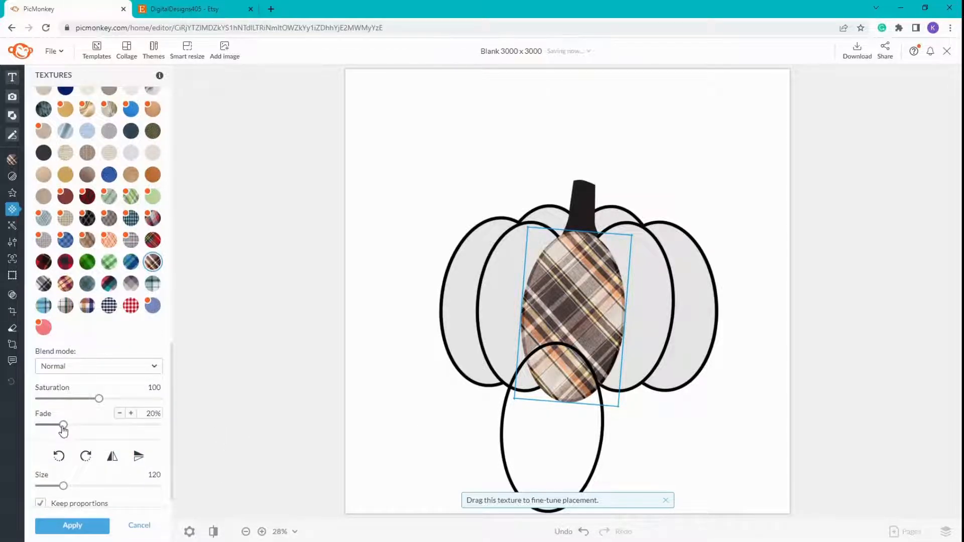
scroll(75, 402, down, 3)
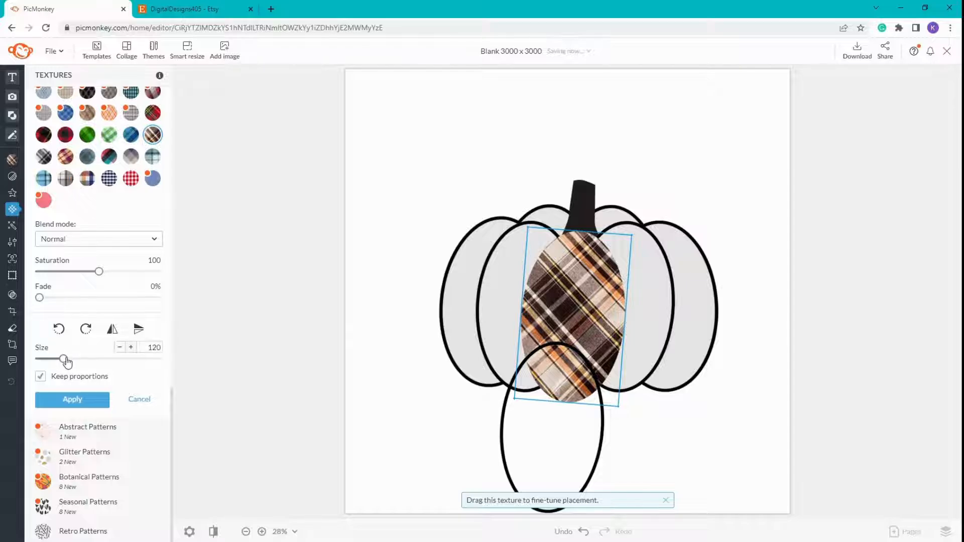
drag(64, 359, 31, 360)
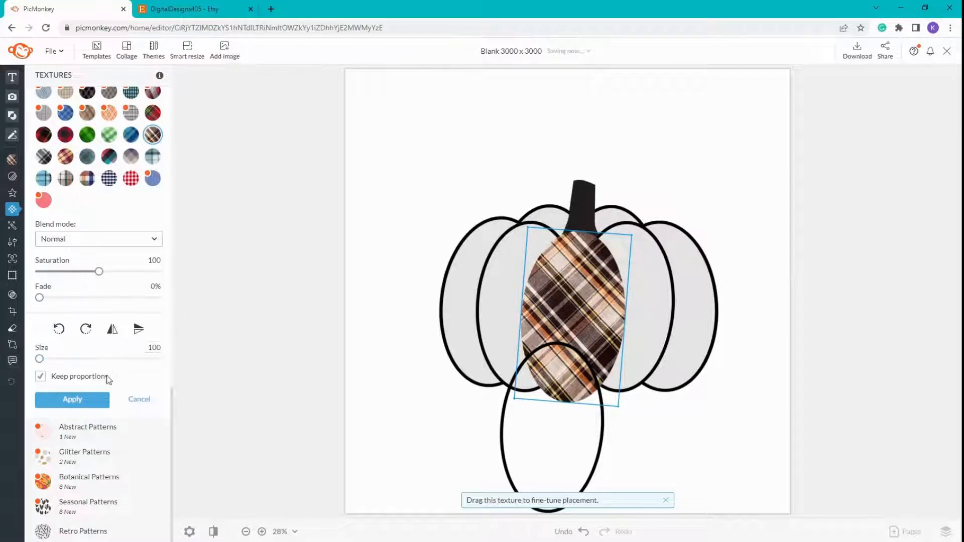
click(72, 400)
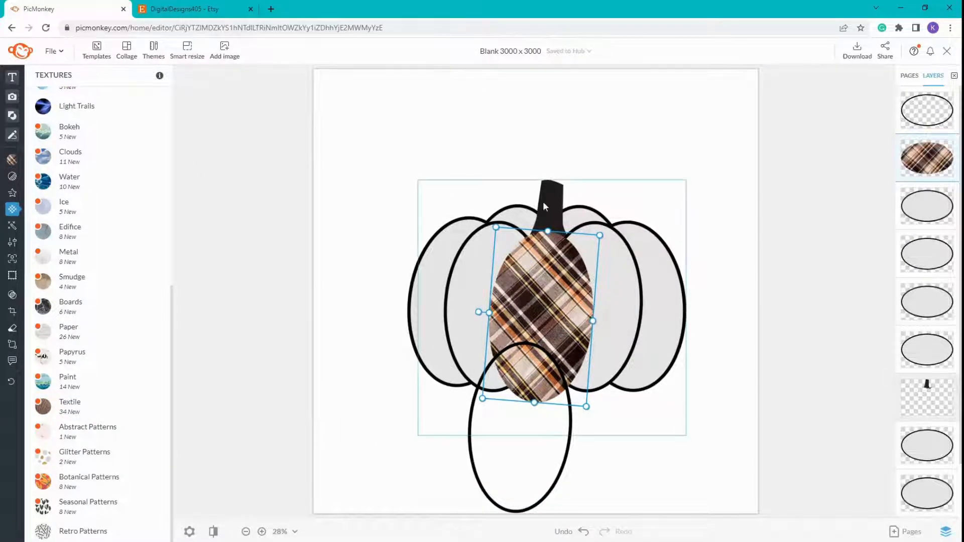
- Move the transparent outline copy onto the plaid ellipse and nudge it up and right until the edges line up
click(525, 461)
drag(528, 439, 542, 354)
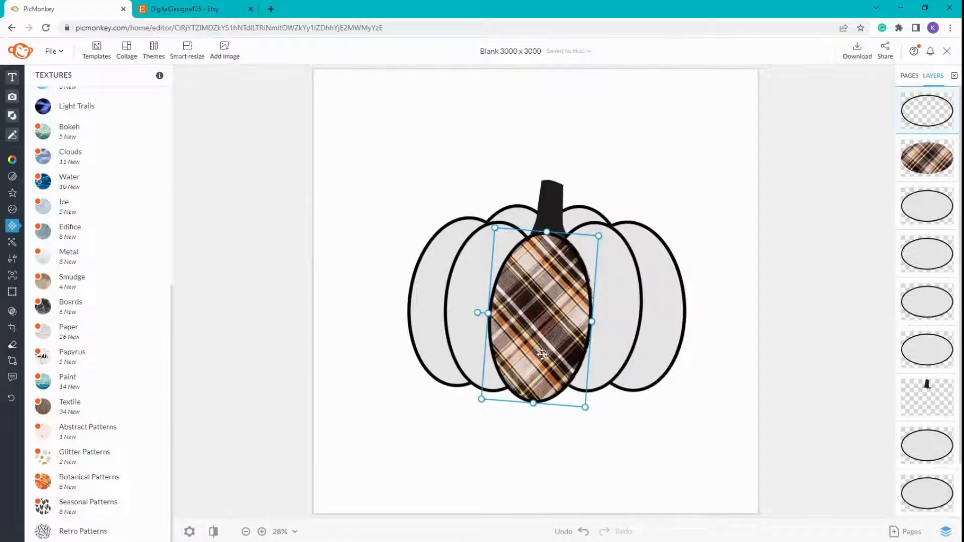
key(Up)
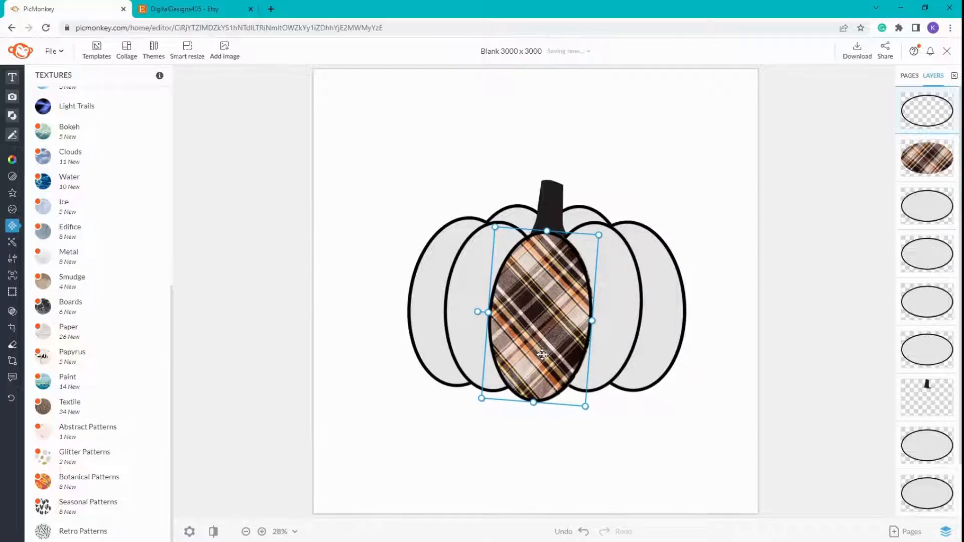
key(Right)
key(Right)
key(Right)
key(Right)
key(Right)
key(Right)
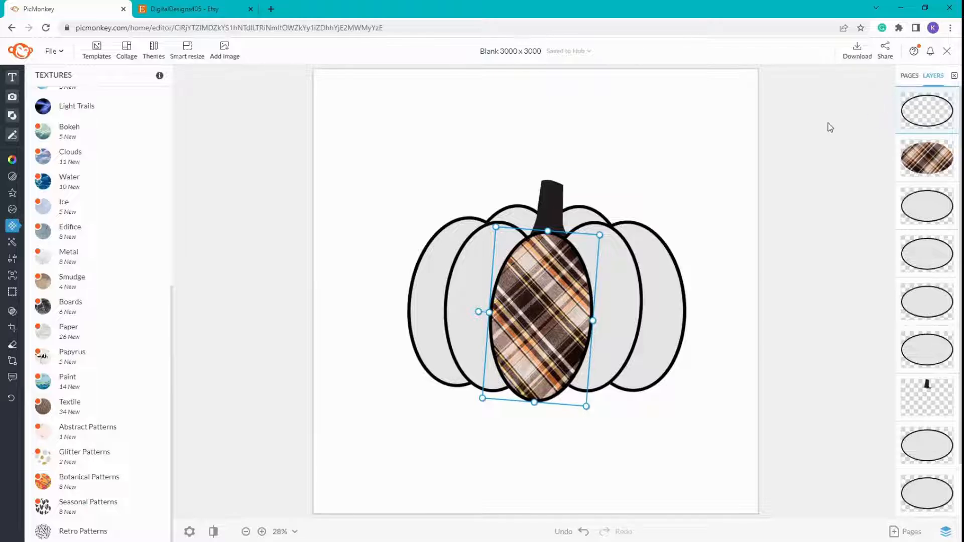
- Group the transparent outline layer with the plaid ellipse layer
click(845, 124)
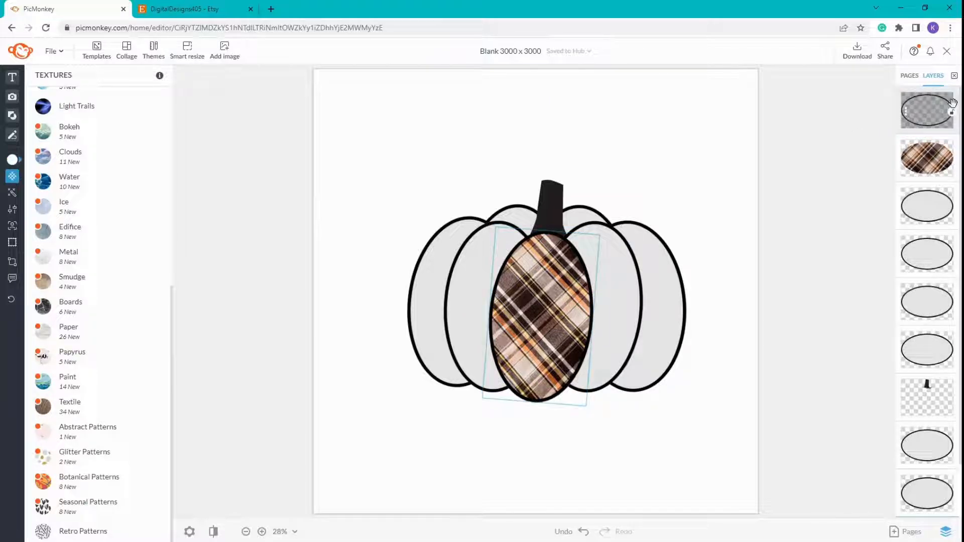
click(928, 110)
click(928, 162)
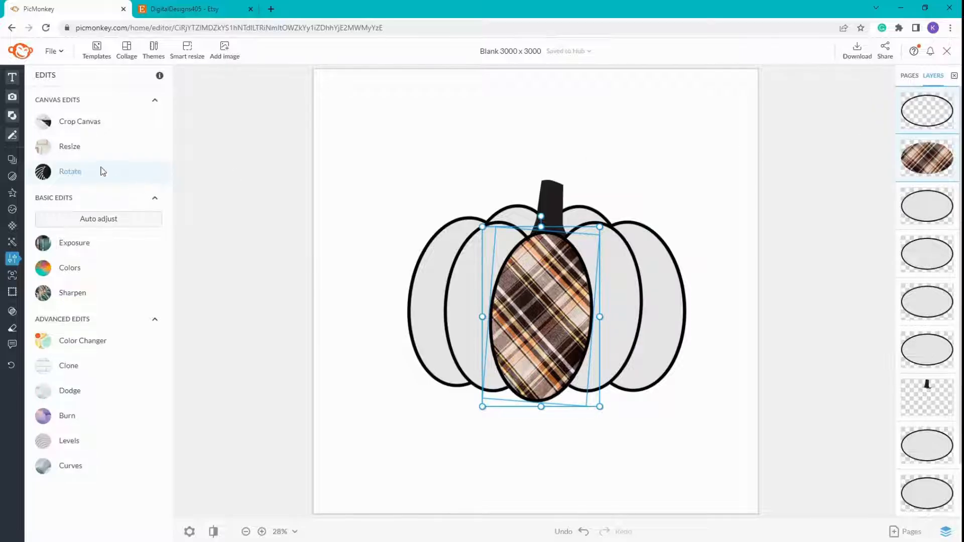
mouse_move(48, 449)
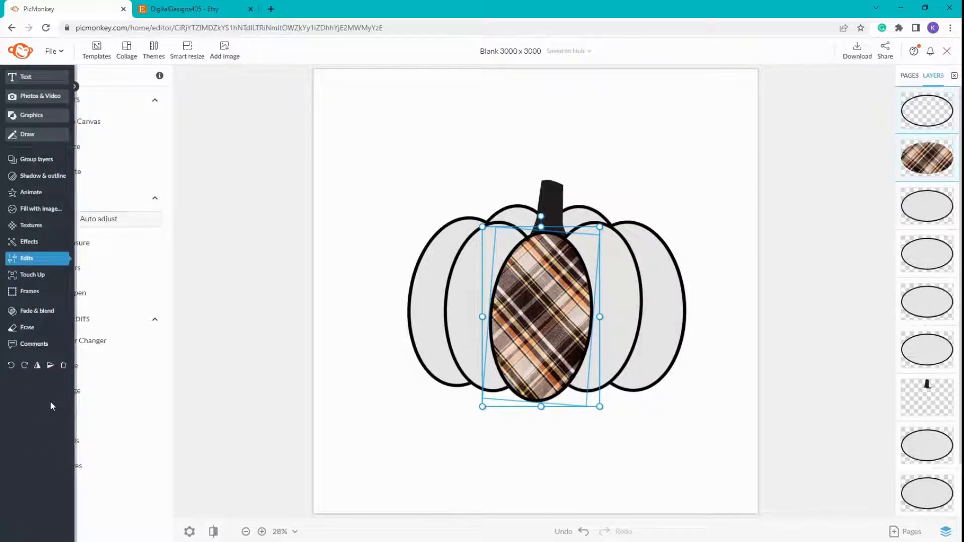
click(30, 160)
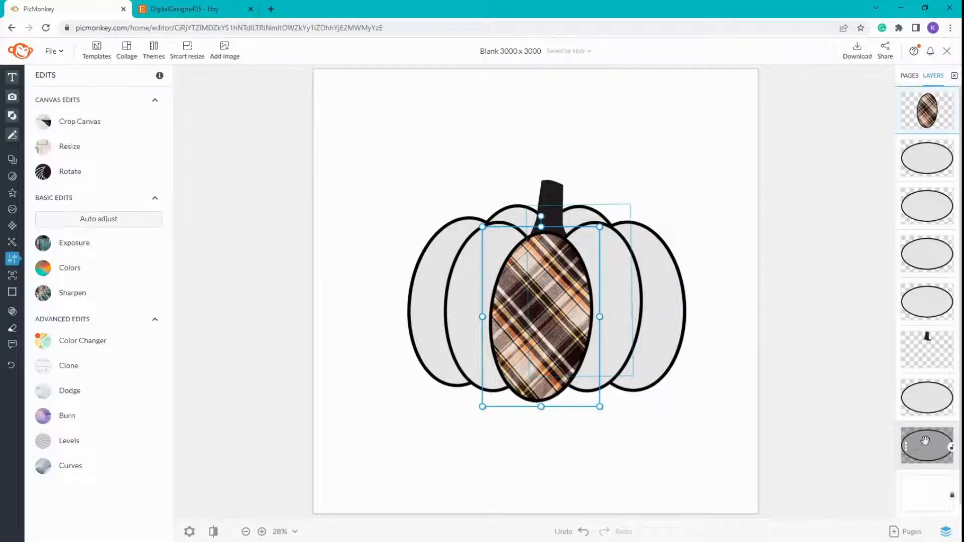
- Duplicate the ellipse just right of the plaid segment, make the copy's fill transparent, and move the copy downward
click(634, 296)
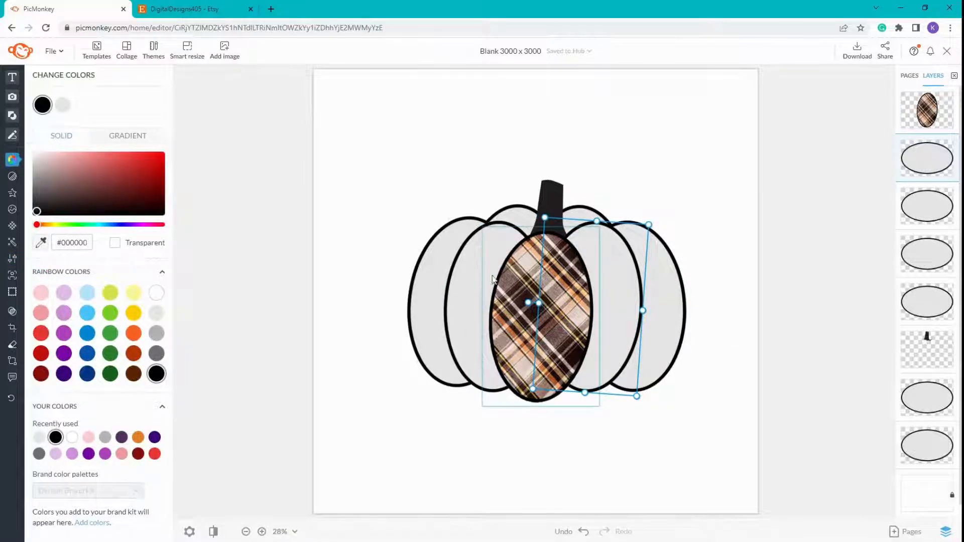
key(ctrl+v)
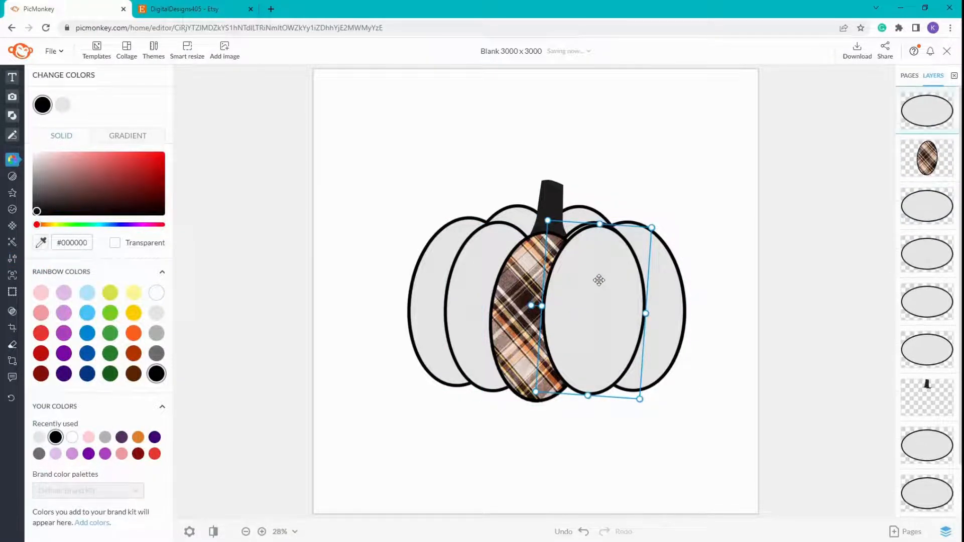
click(64, 106)
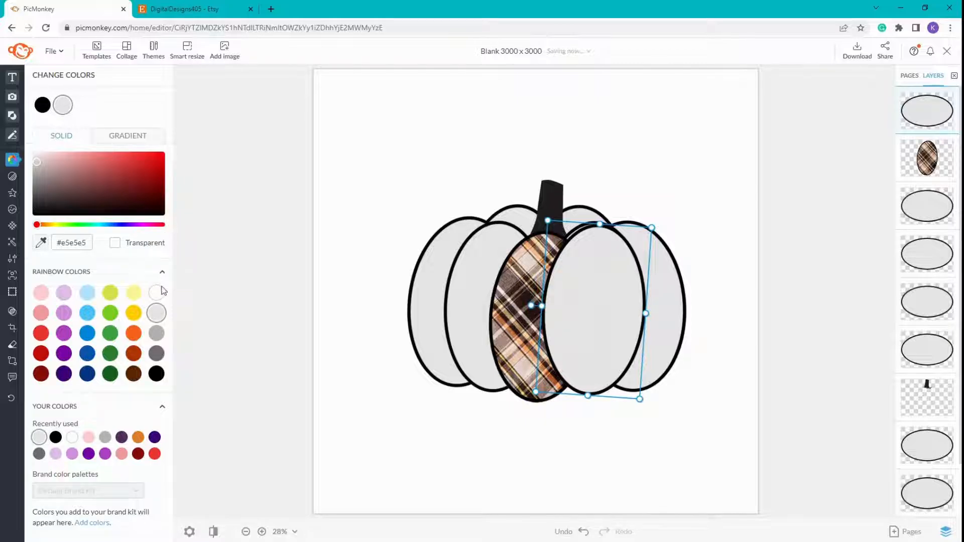
click(115, 243)
drag(598, 314, 597, 369)
- Apply the orange and teal Paint texture at size 200 to the original ellipse right of the plaid segment
click(601, 248)
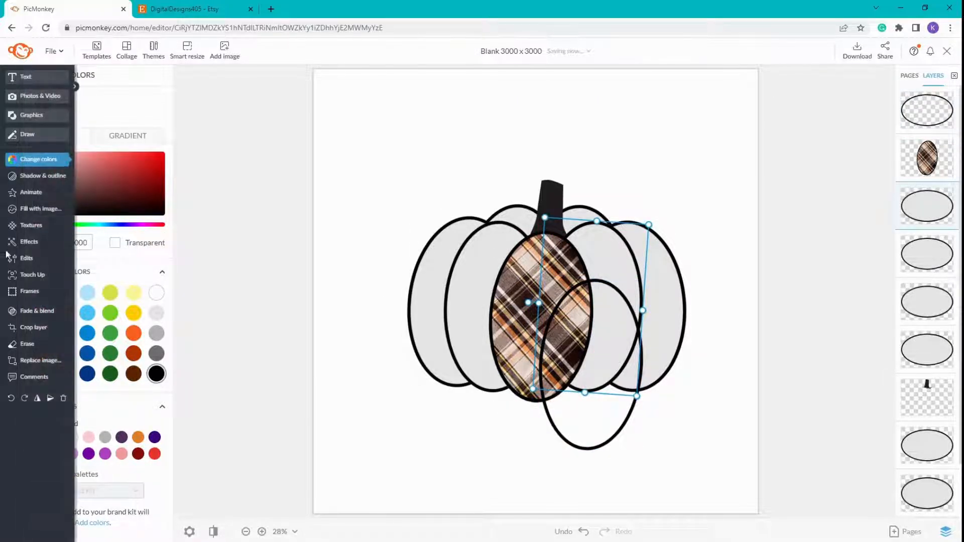
click(15, 226)
scroll(125, 403, down, 5)
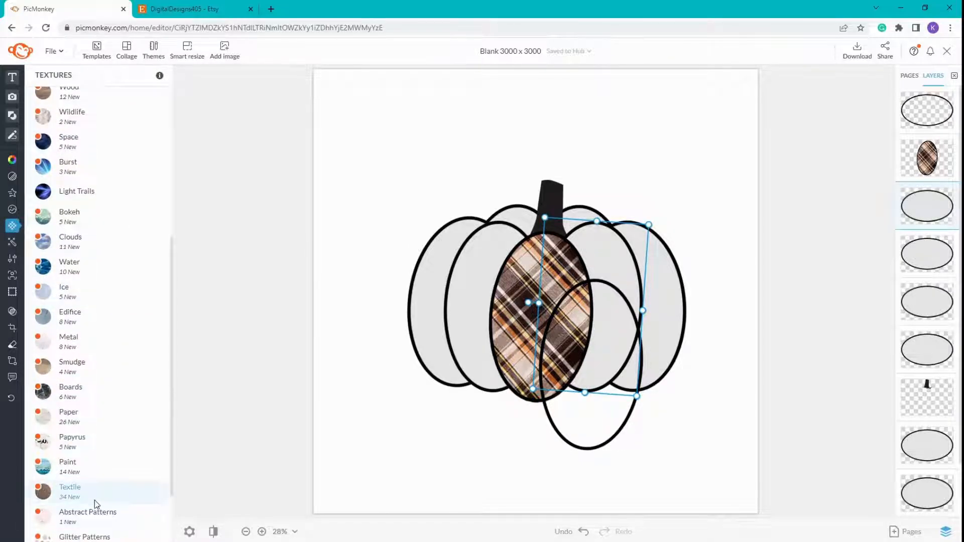
click(83, 472)
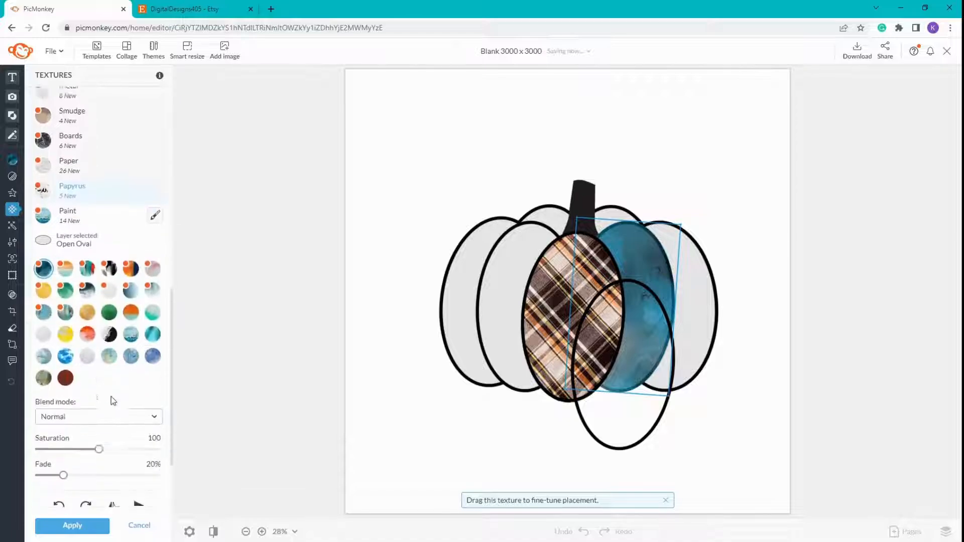
click(131, 261)
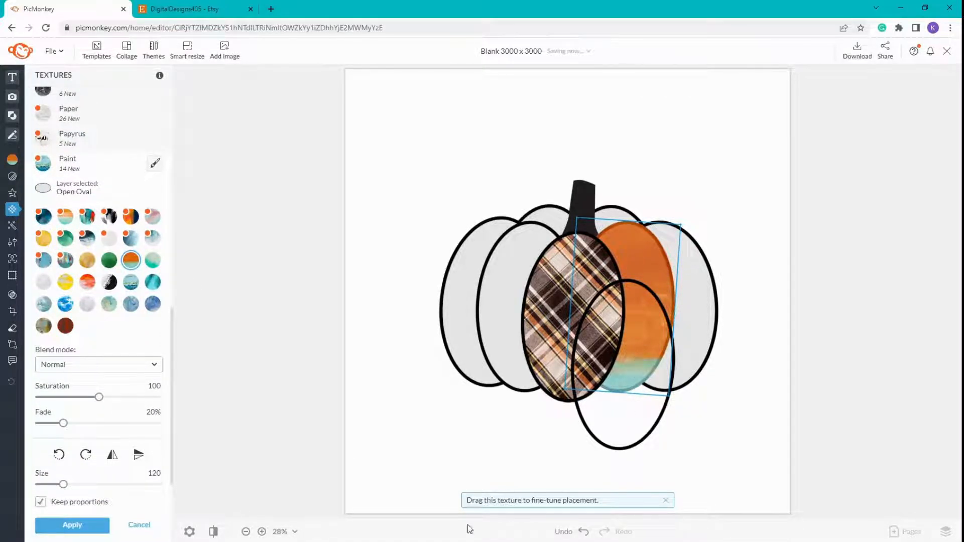
drag(63, 485, 194, 497)
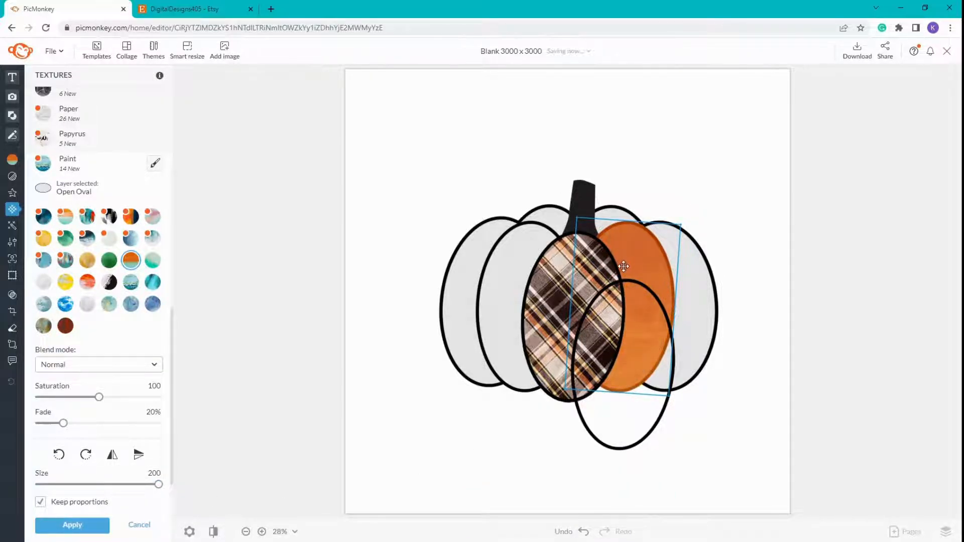
click(73, 525)
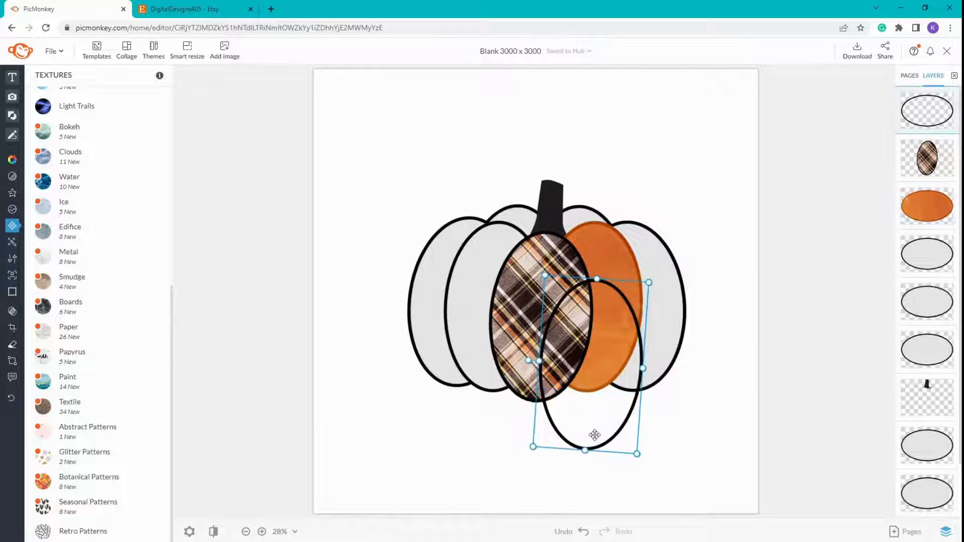
- Move the transparent outline up onto the orange ellipse and place its layer just beneath the plaid segment's layer
drag(592, 433, 592, 374)
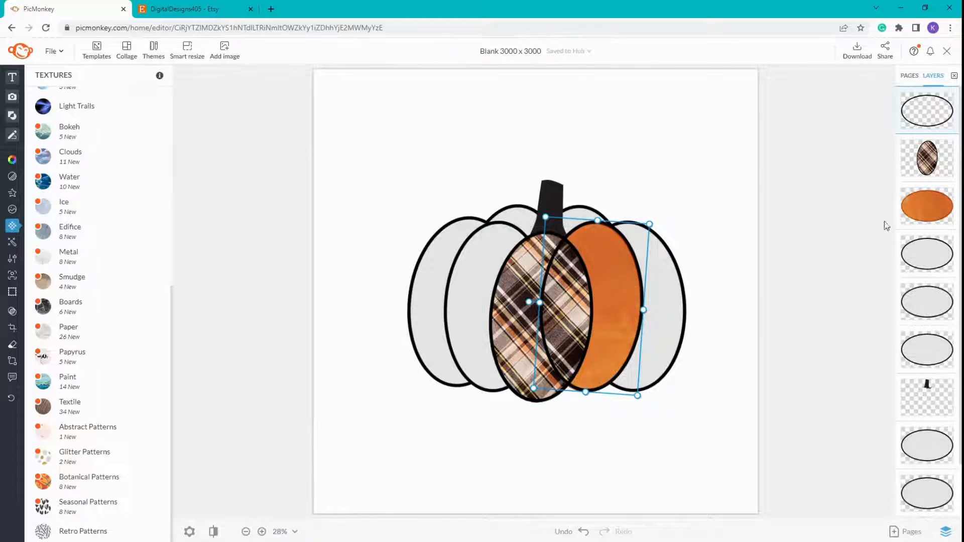
drag(924, 106, 928, 165)
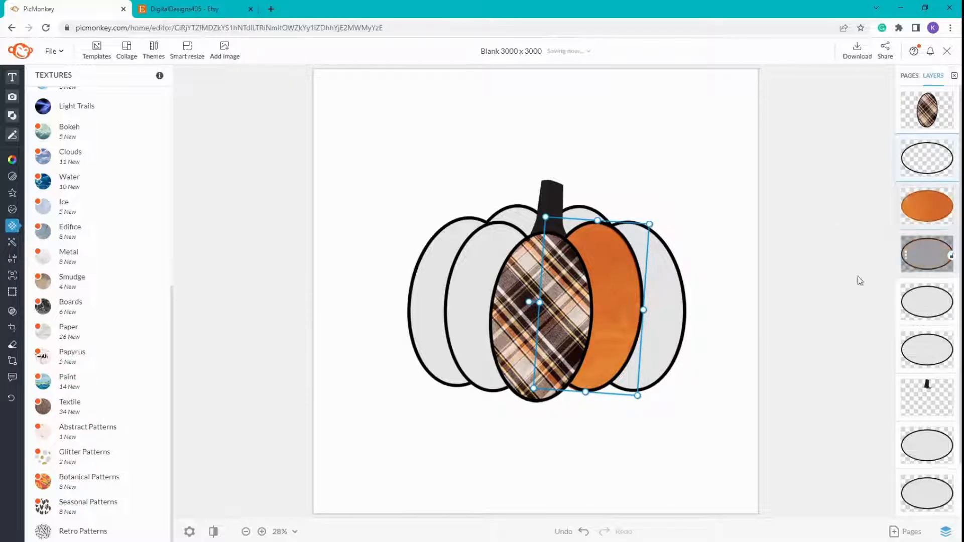
- Group the transparent outline layer with the orange ellipse layer
click(567, 376)
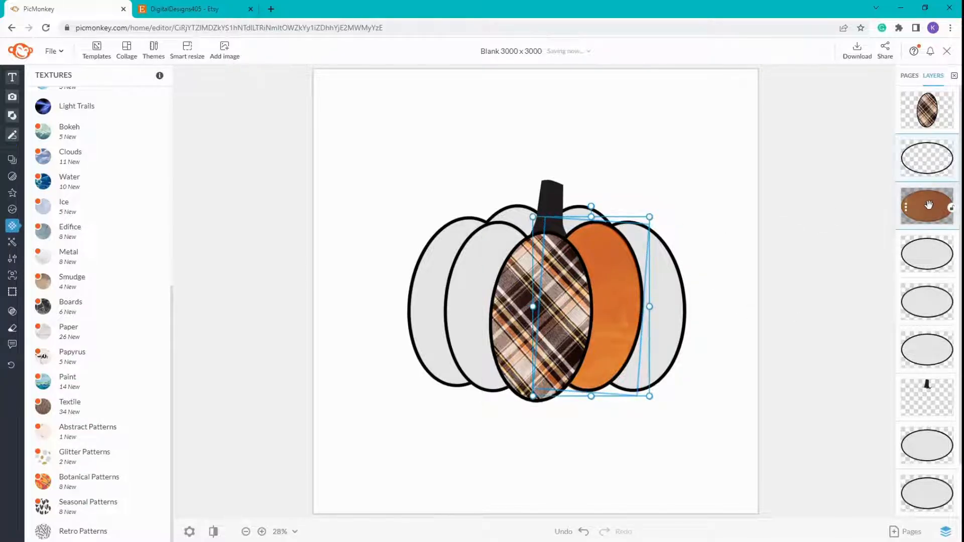
mouse_move(13, 225)
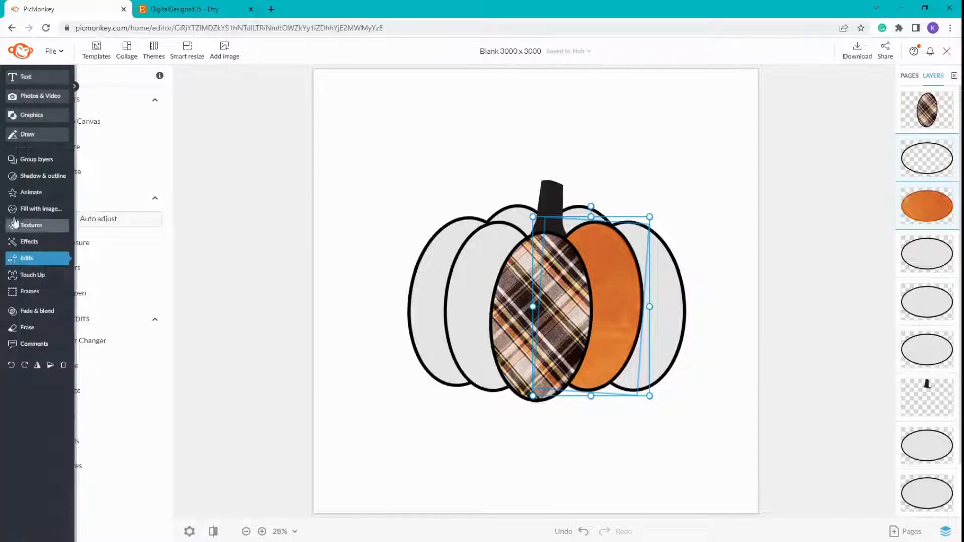
click(29, 162)
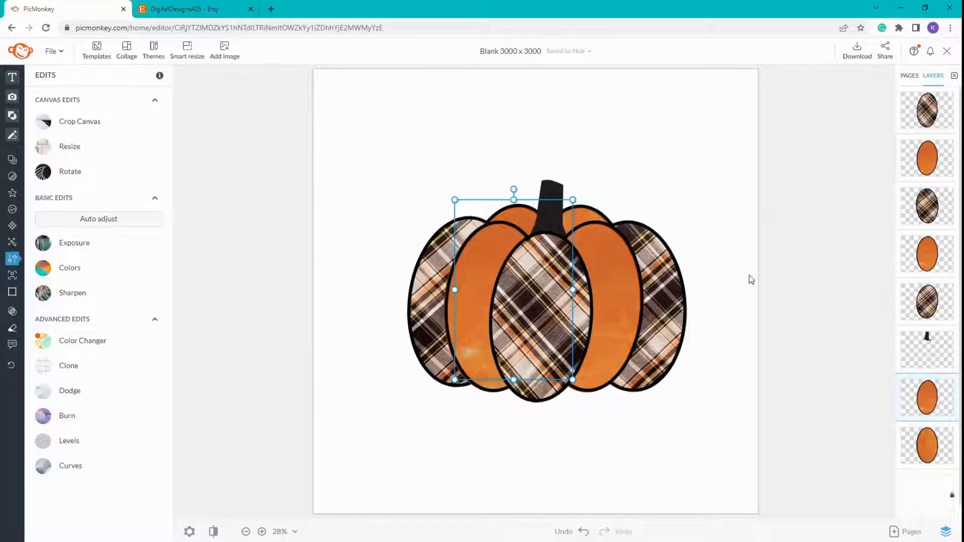
click(837, 241)
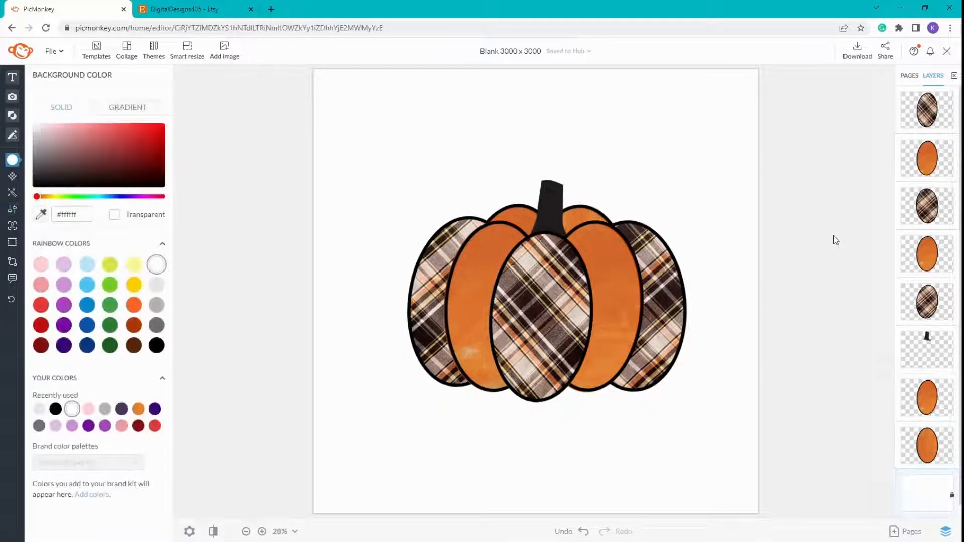
- Search the graphics for "dood" and add the Flat Oval Doodle and the Extended Oval Doodle to the canvas
click(14, 115)
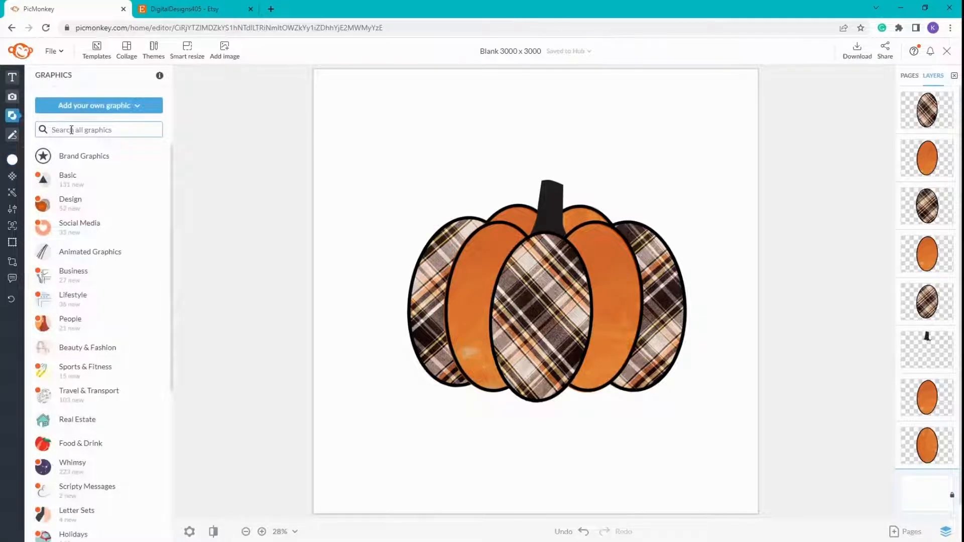
text(doog)
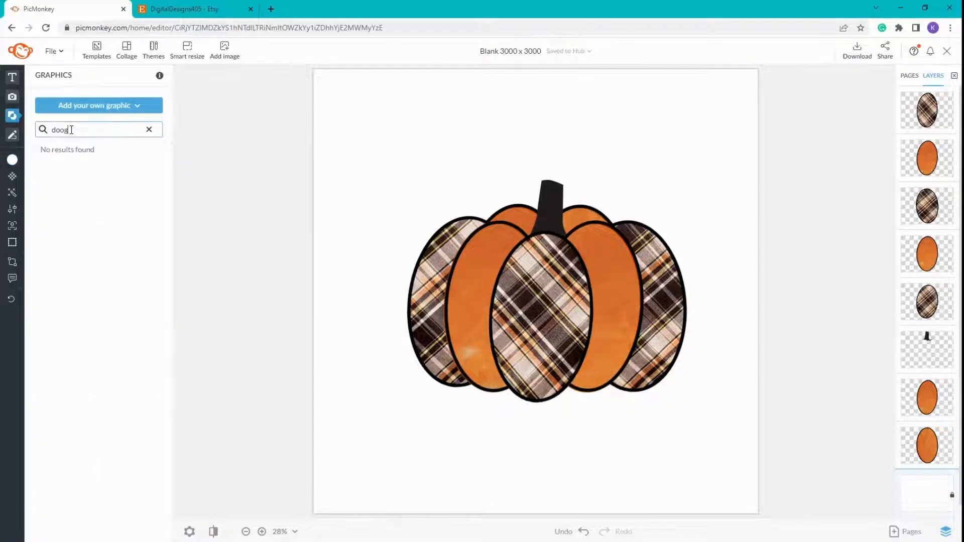
key(BackSpace)
text(d)
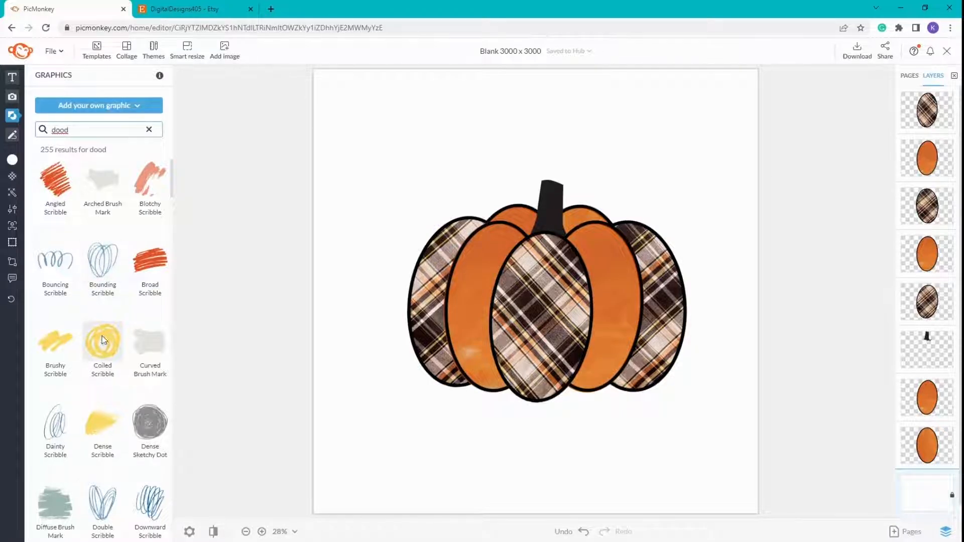
scroll(103, 347, down, 3)
scroll(107, 358, down, 6)
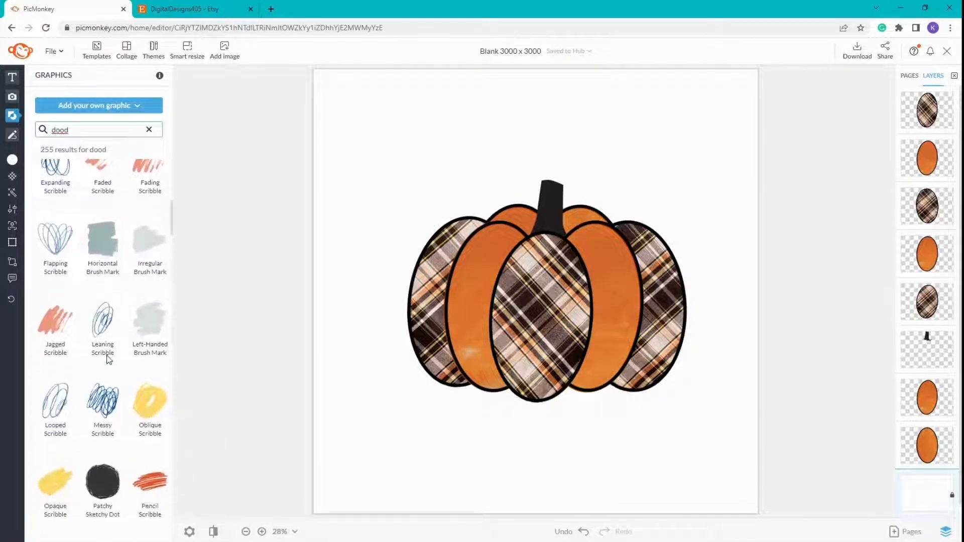
scroll(106, 358, down, 5)
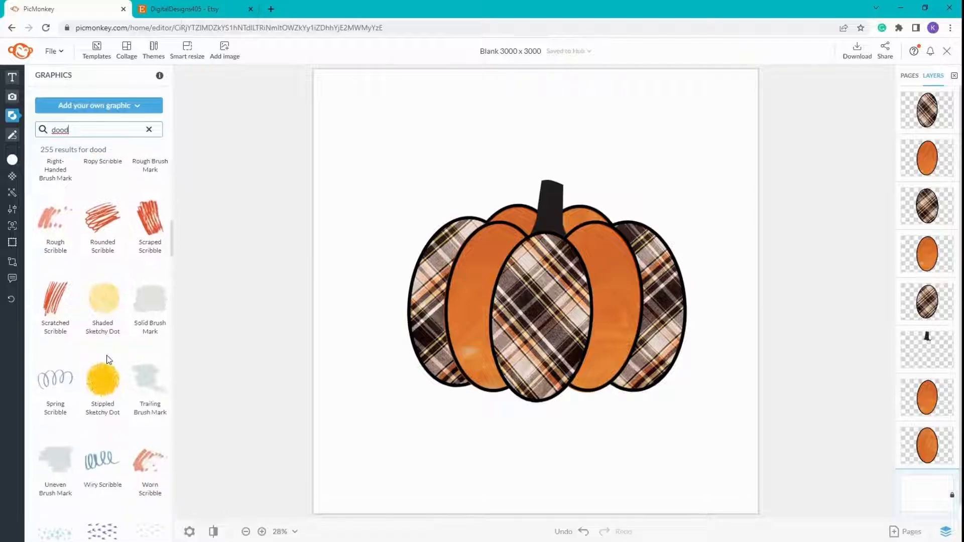
scroll(107, 359, down, 3)
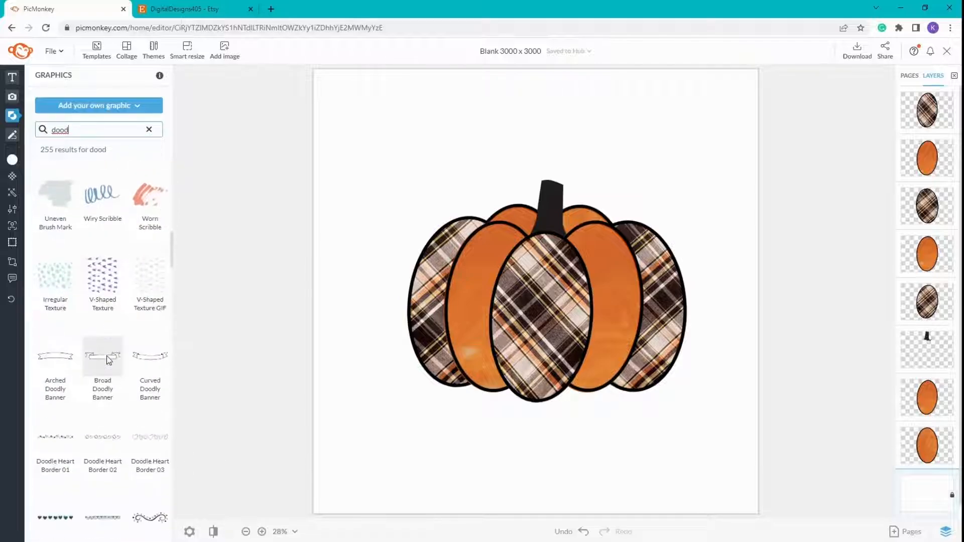
scroll(107, 359, down, 3)
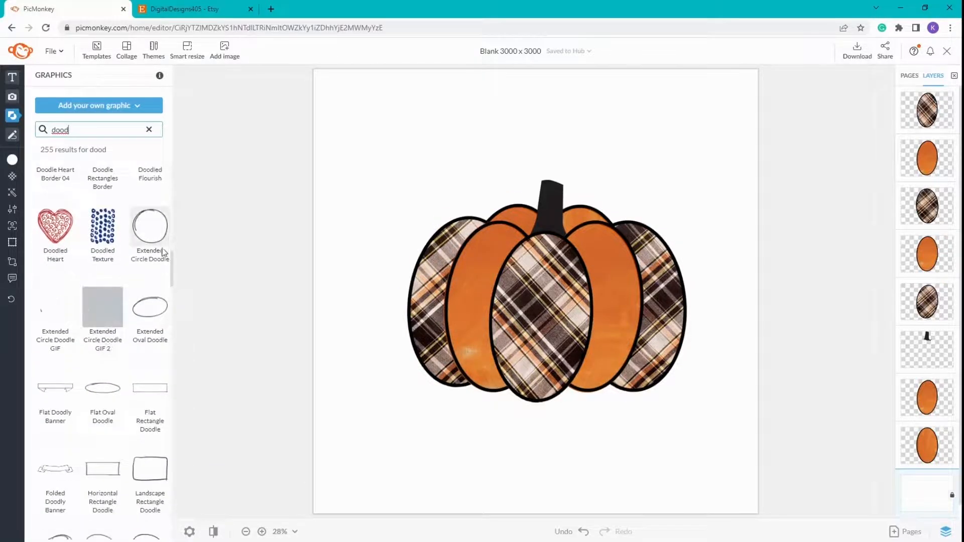
scroll(161, 339, down, 2)
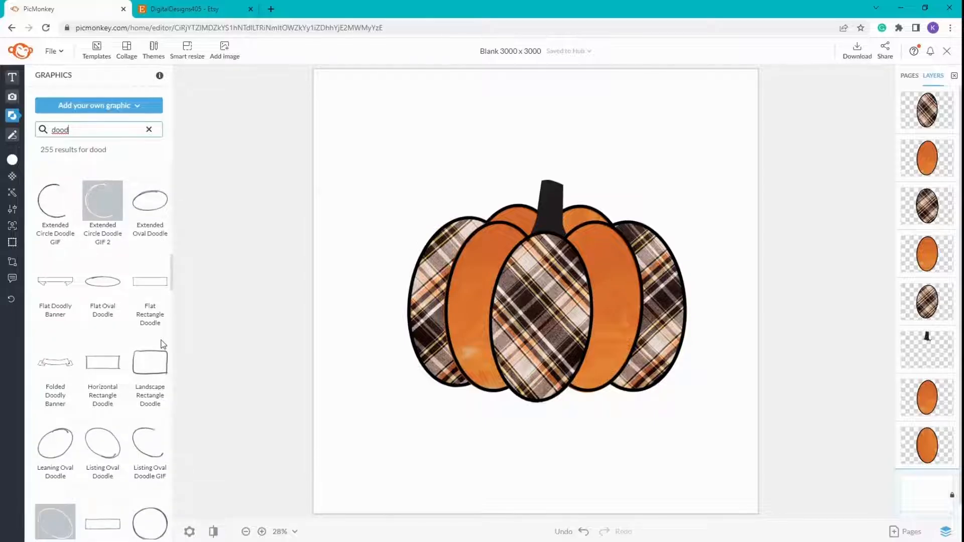
click(100, 296)
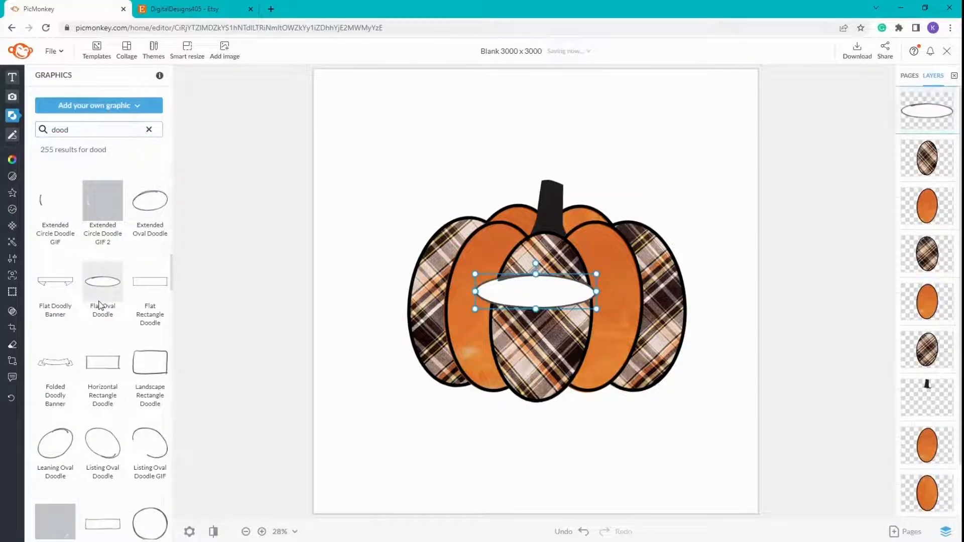
click(148, 200)
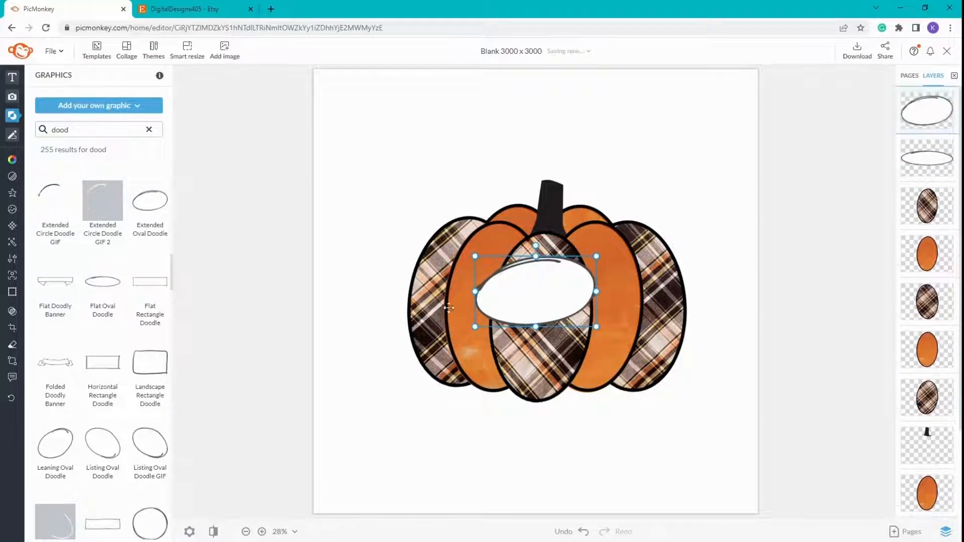
- Move the flat oval doodle to the canvas's empty lower-left area and position the extended oval doodle over the centre plaid segment
drag(532, 300, 307, 288)
mouse_move(535, 293)
mouse_down()
mouse_move(396, 402)
mouse_move(383, 432)
mouse_up()
click(355, 285)
mouse_move(330, 273)
mouse_down()
mouse_move(484, 280)
mouse_move(565, 296)
mouse_up()
- Make the extended oval doodle's fill transparent and its line white (#ffffff)
click(12, 160)
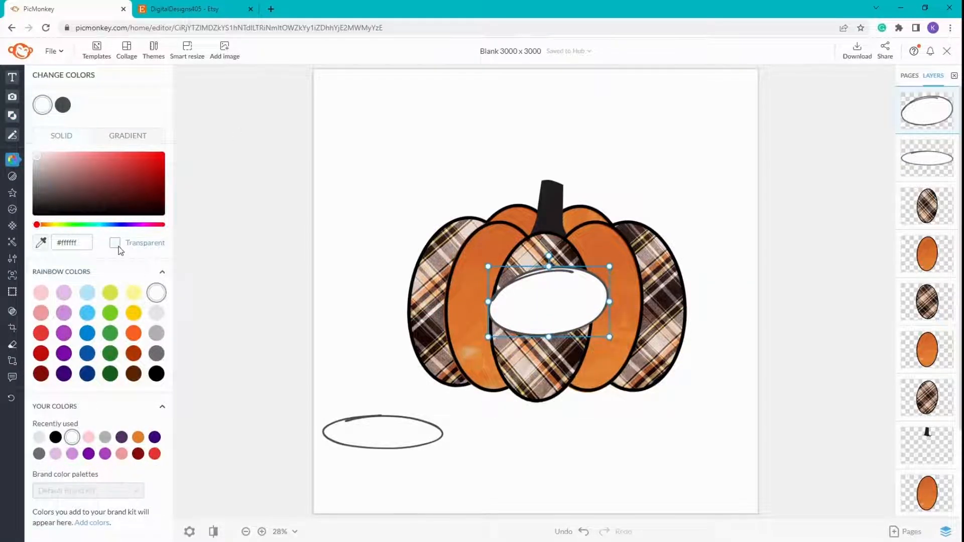
click(115, 243)
click(156, 294)
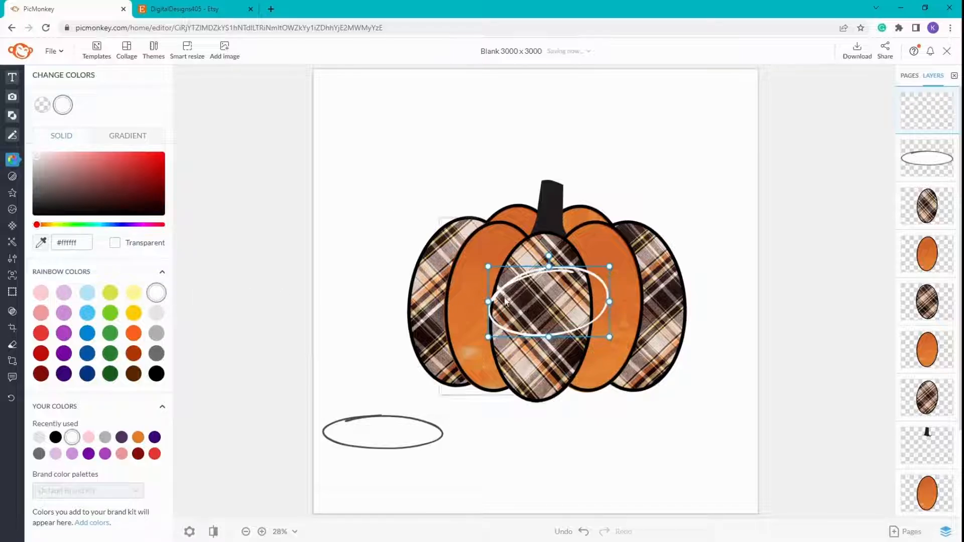
- Rotate the white oval doodle to about -73.5° and enlarge and position it to fit just inside the centre plaid segment's outline
drag(549, 255, 531, 275)
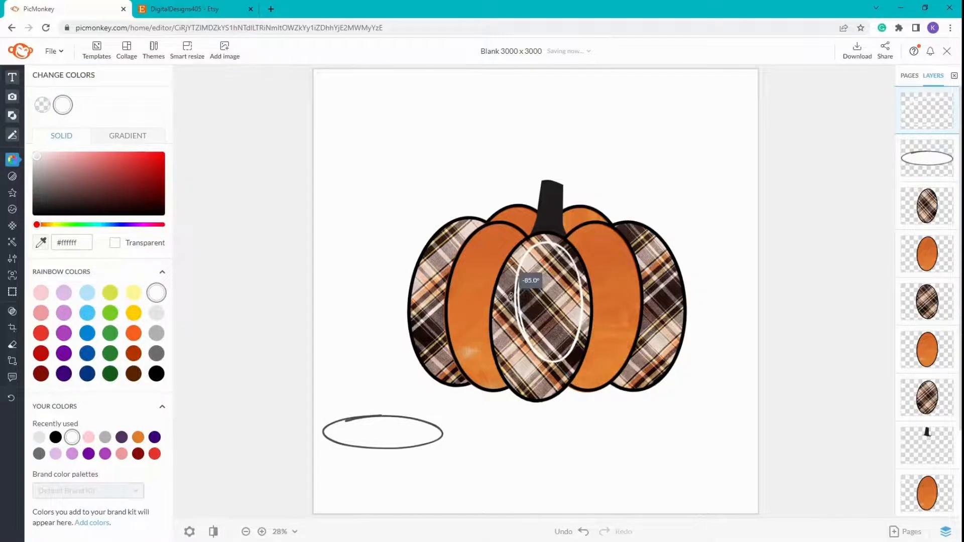
drag(508, 360, 488, 400)
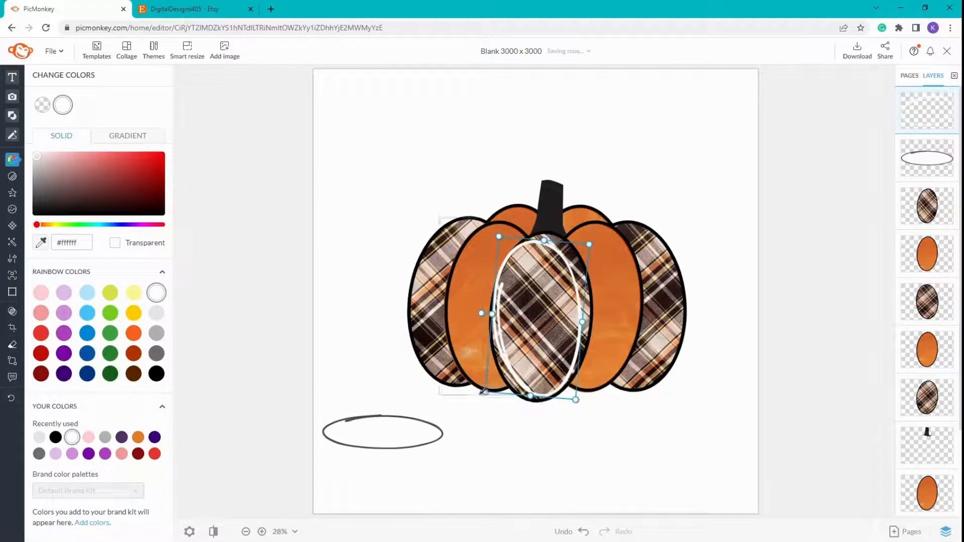
drag(544, 270, 553, 262)
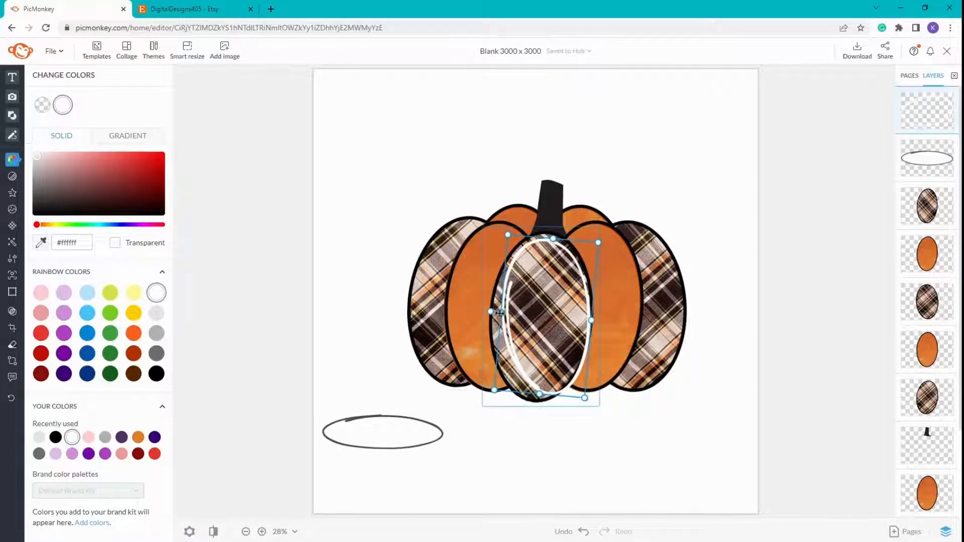
drag(500, 313, 487, 300)
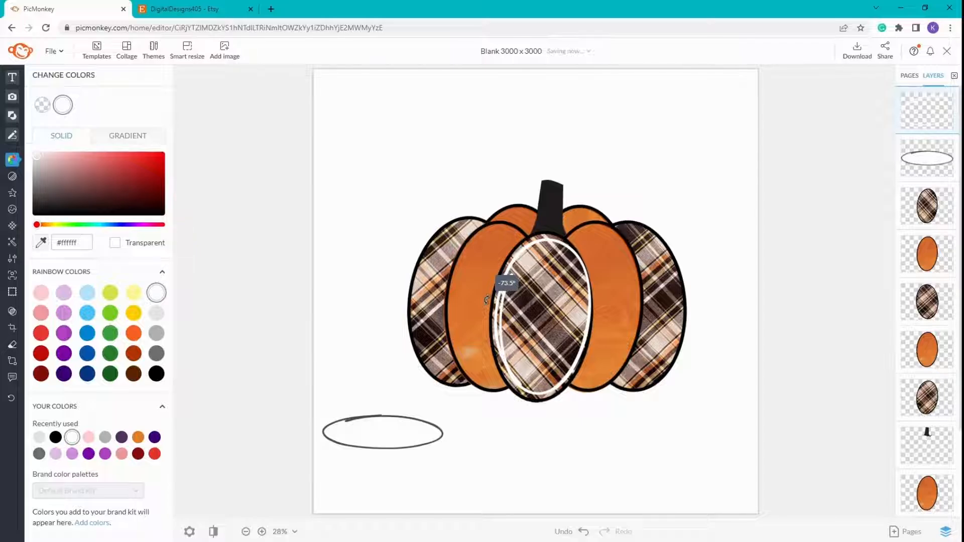
drag(486, 301, 486, 300)
- Erase the white oval doodle's upper right, left side and bottom with a size 100 round eraser, raising the hardness to 76%
click(65, 345)
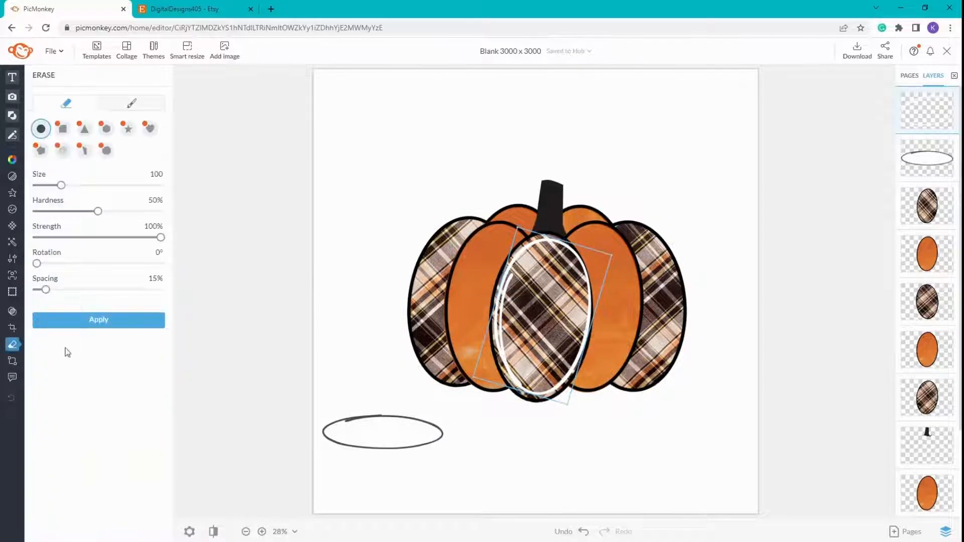
scroll(546, 338, up, 5)
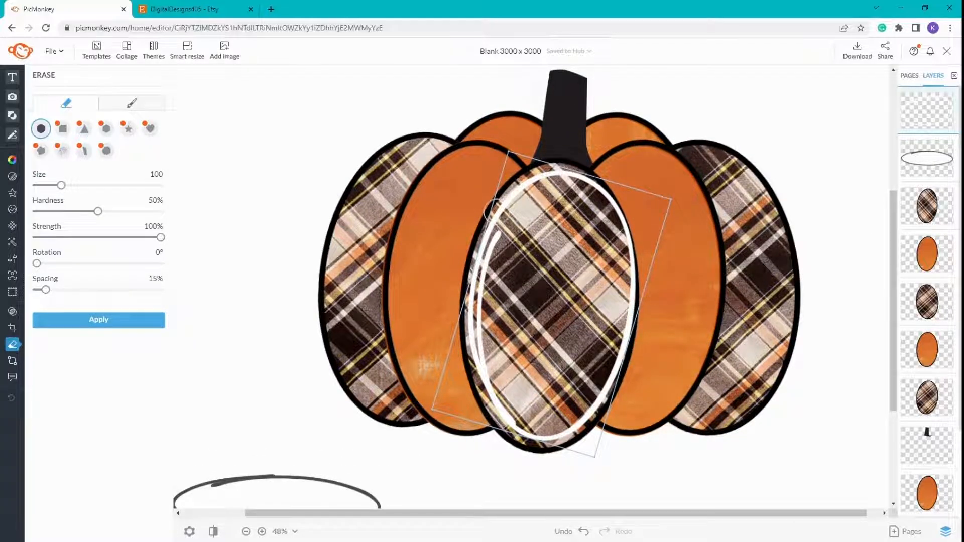
mouse_move(586, 189)
mouse_down()
mouse_move(624, 241)
mouse_move(593, 181)
mouse_up()
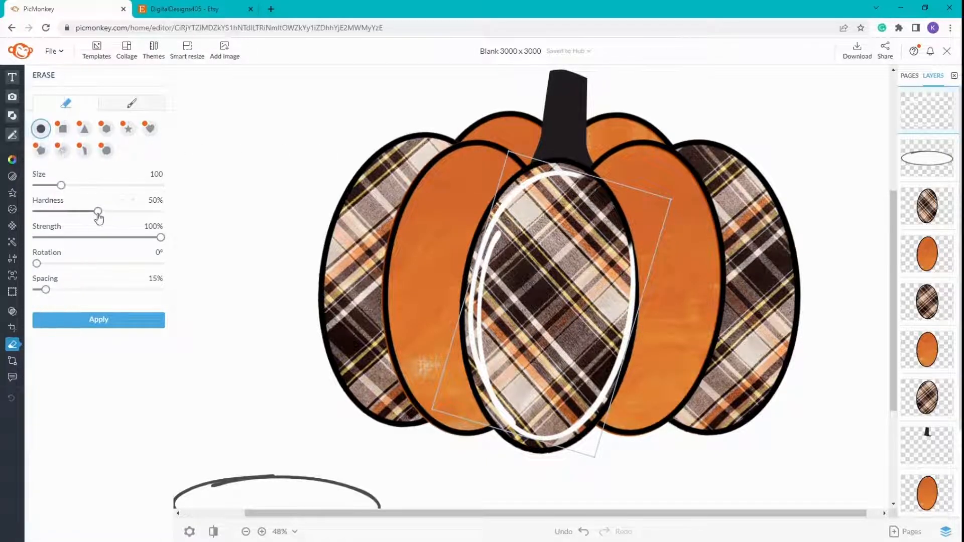
drag(116, 217, 132, 210)
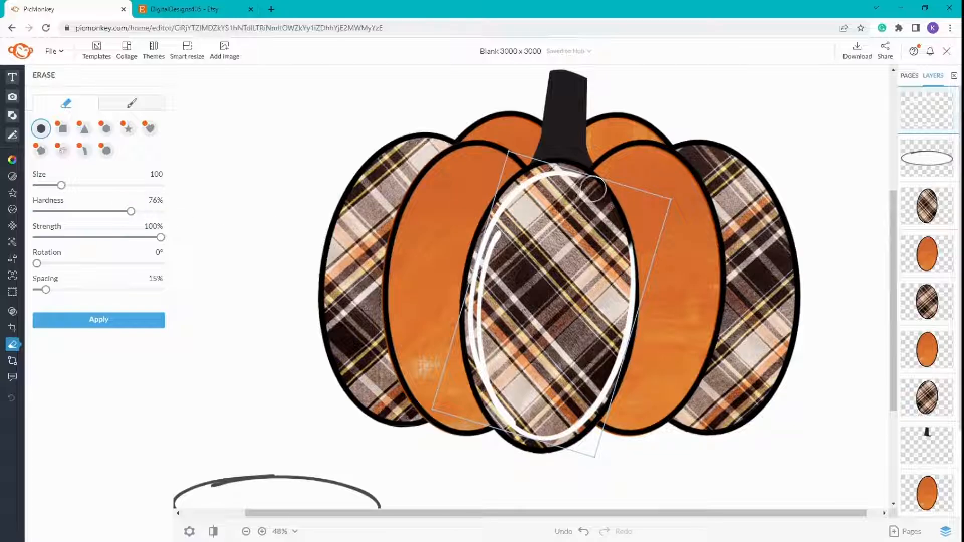
drag(593, 188, 593, 188)
mouse_move(620, 235)
mouse_down()
mouse_move(634, 288)
mouse_move(625, 363)
mouse_up()
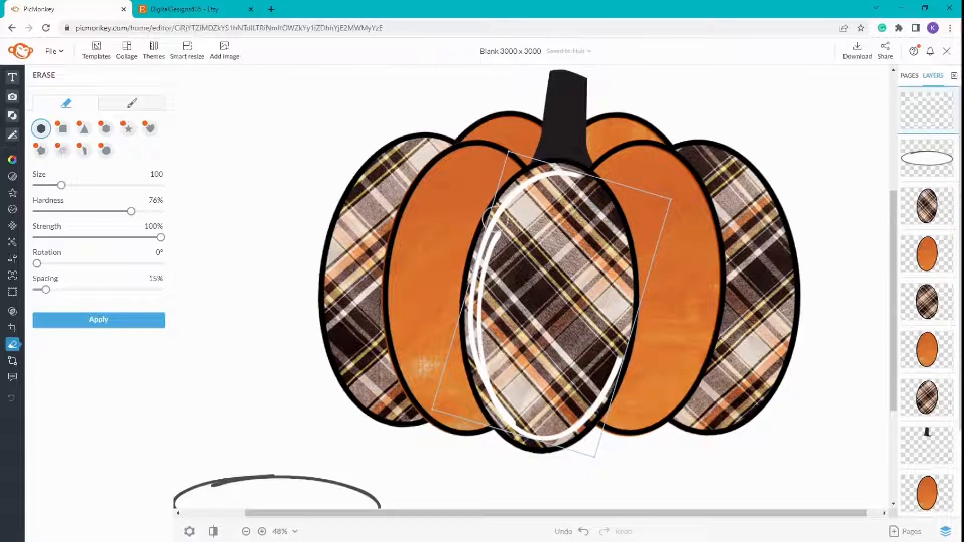
drag(489, 208, 477, 305)
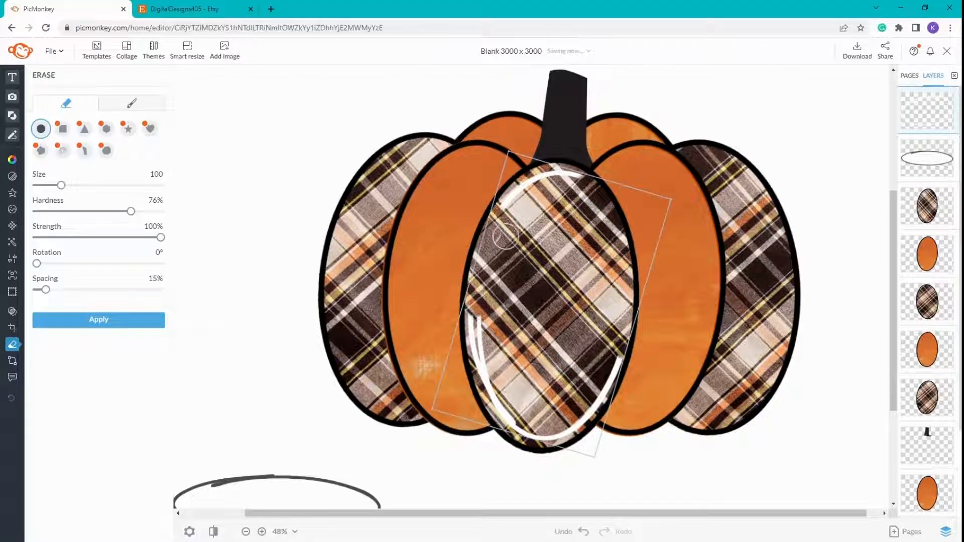
drag(504, 237, 499, 252)
mouse_move(490, 307)
mouse_down()
mouse_move(494, 362)
mouse_move(565, 386)
mouse_move(493, 377)
mouse_move(501, 370)
mouse_move(488, 380)
mouse_move(518, 390)
mouse_move(529, 434)
mouse_move(556, 438)
mouse_move(529, 418)
mouse_up()
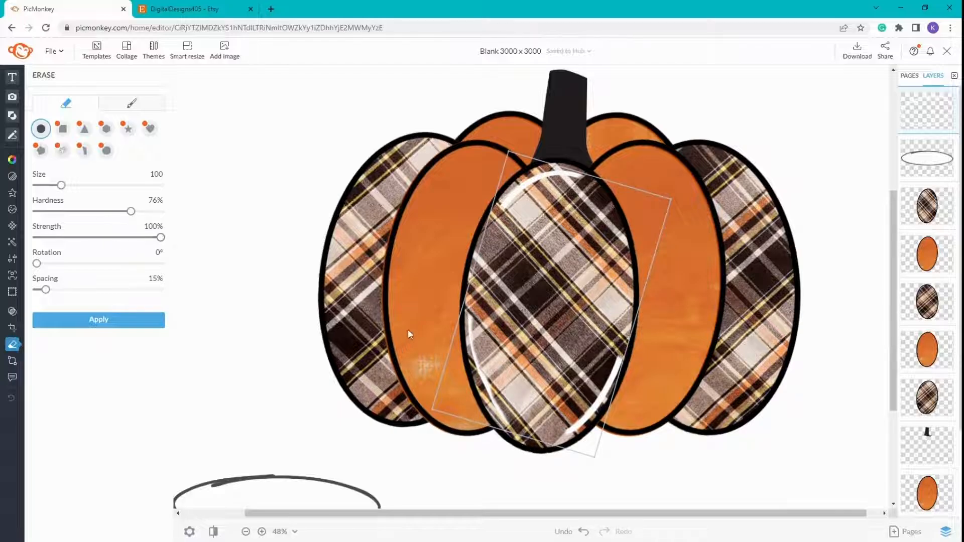
- Restore the white line along the centre segment's lower-left edge with the restore brush at size 51, and apply the erasure
scroll(510, 424, up, 5)
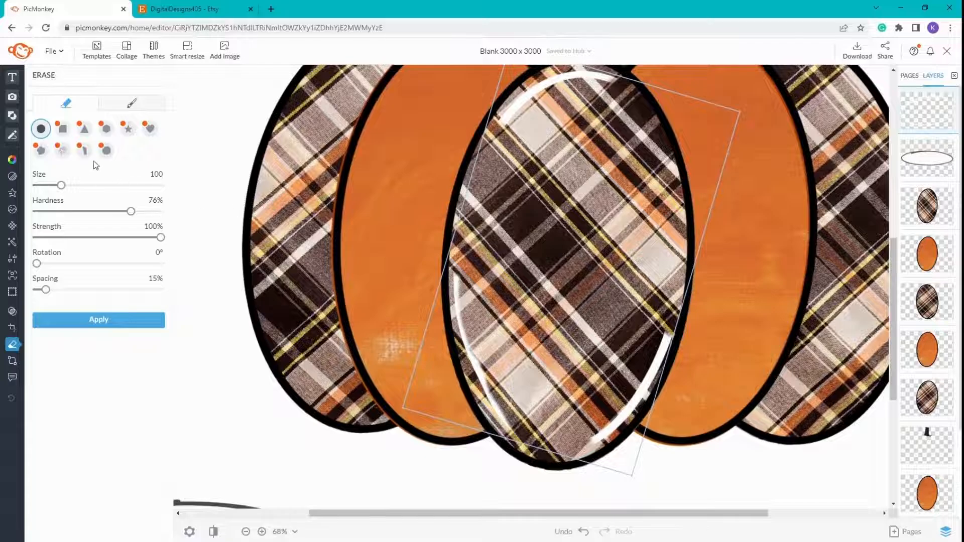
click(132, 103)
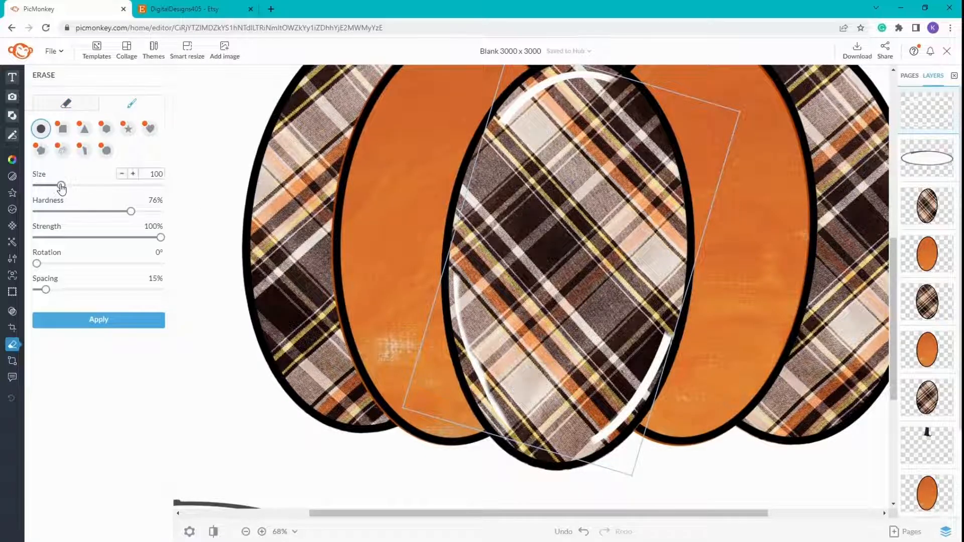
drag(61, 187, 48, 186)
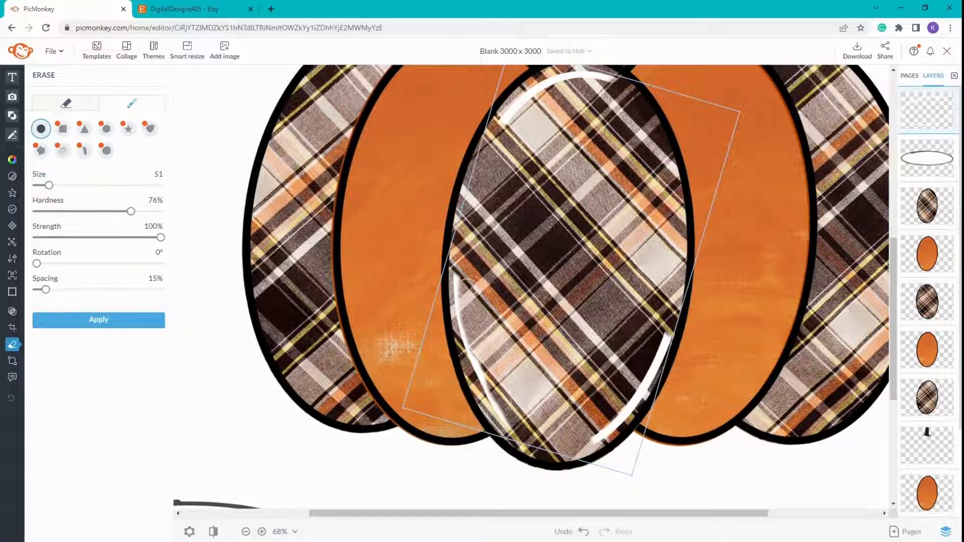
drag(451, 279, 469, 378)
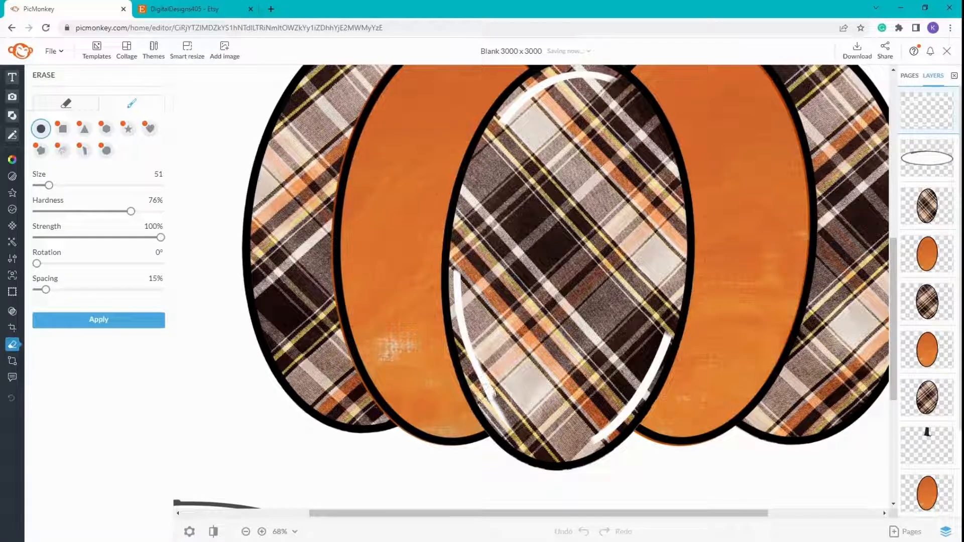
drag(488, 394, 506, 424)
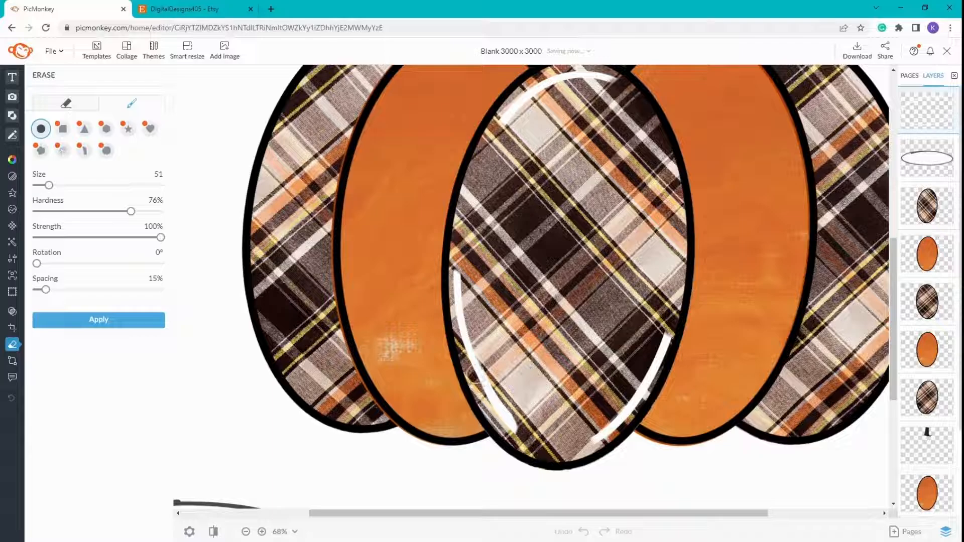
click(101, 320)
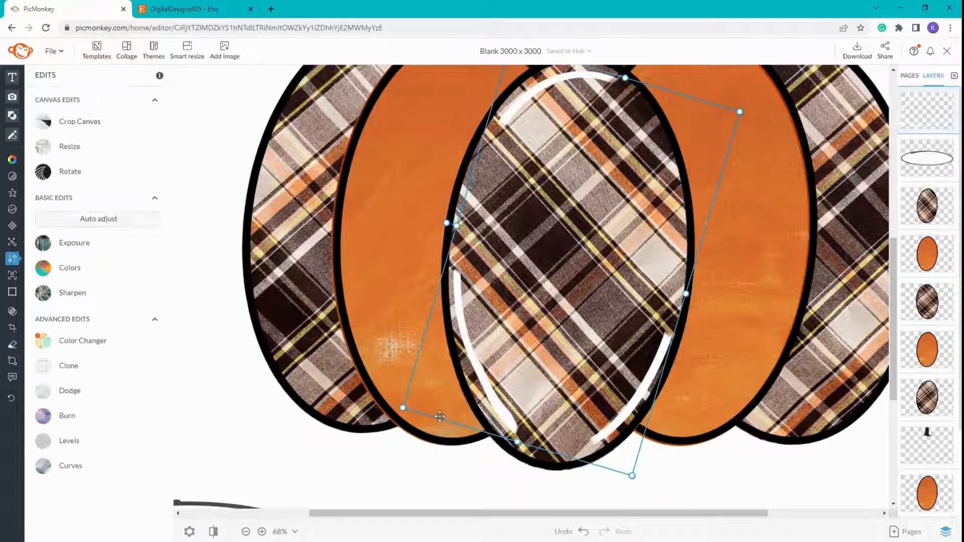
- Search the graphics library for "doodle" and add the Spring Scribble to the canvas
scroll(527, 307, down, 1)
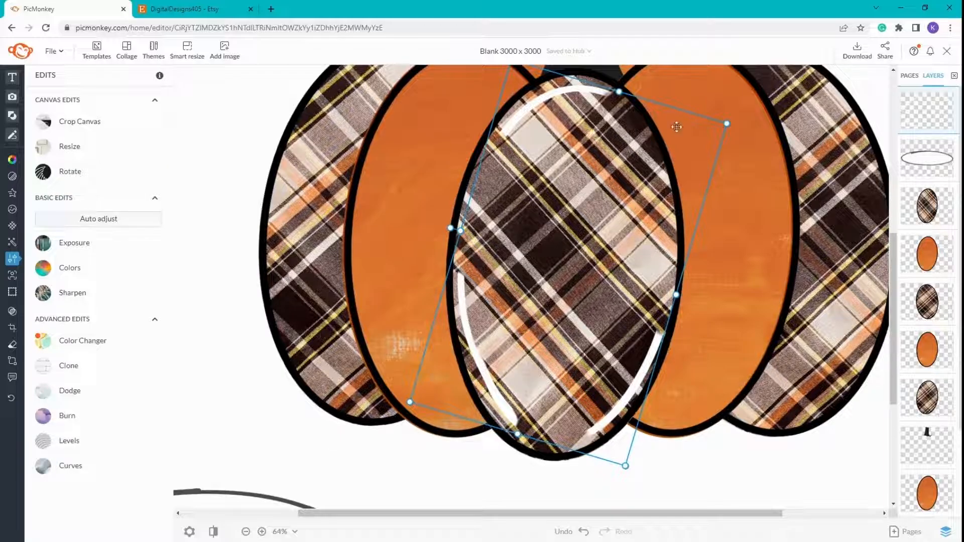
scroll(673, 143, down, 5)
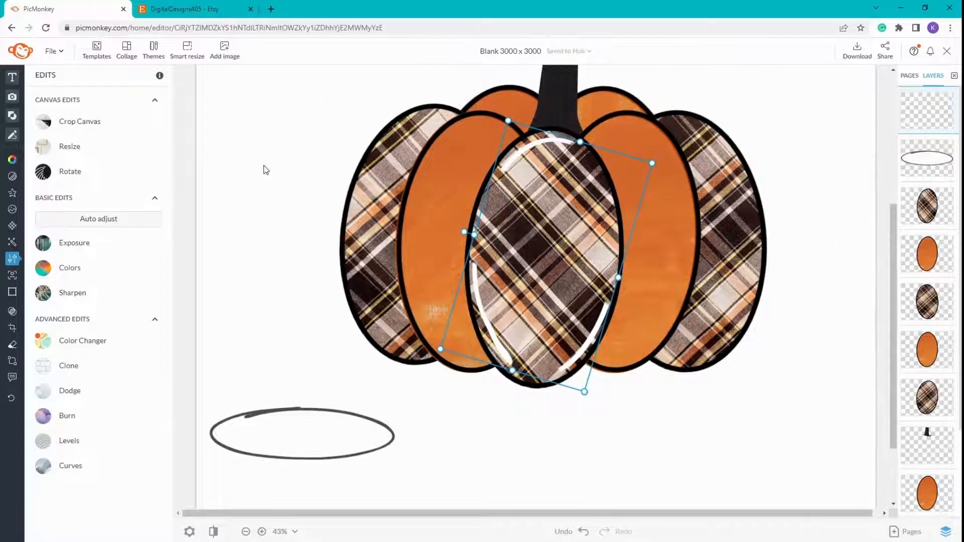
click(266, 170)
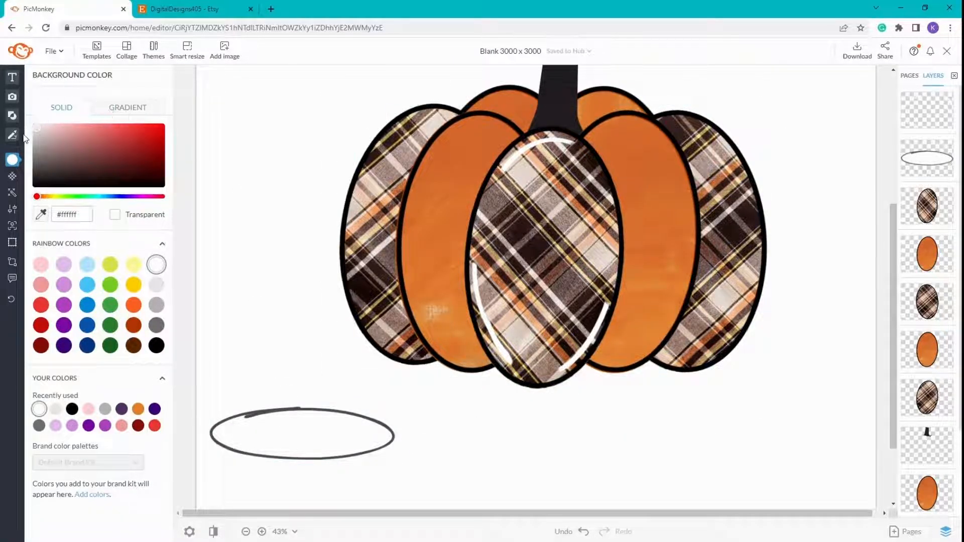
click(30, 116)
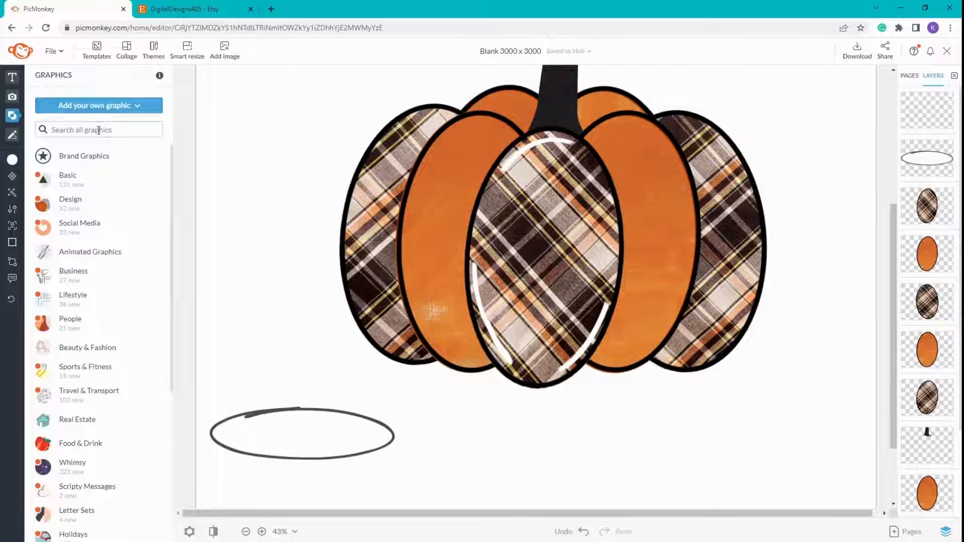
click(101, 130)
text(doog)
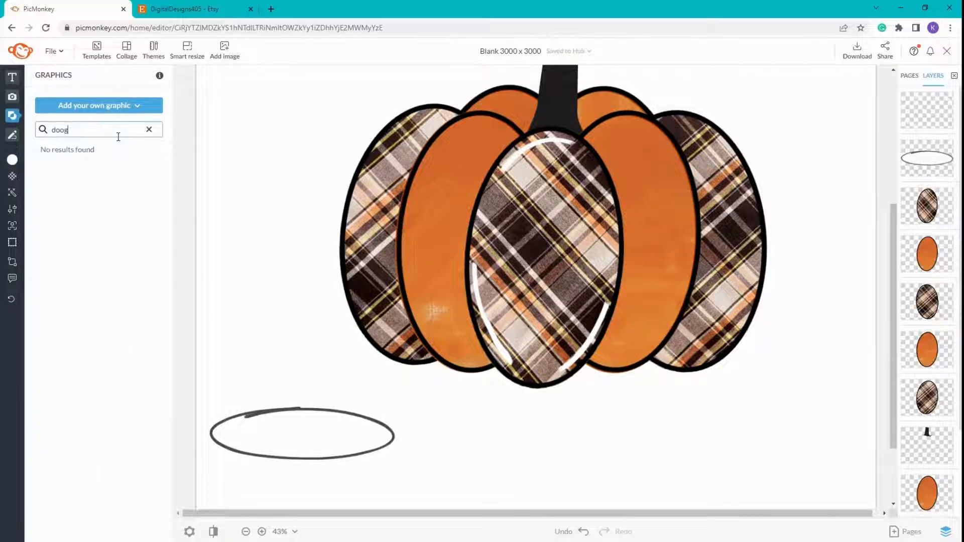
key(BackSpace)
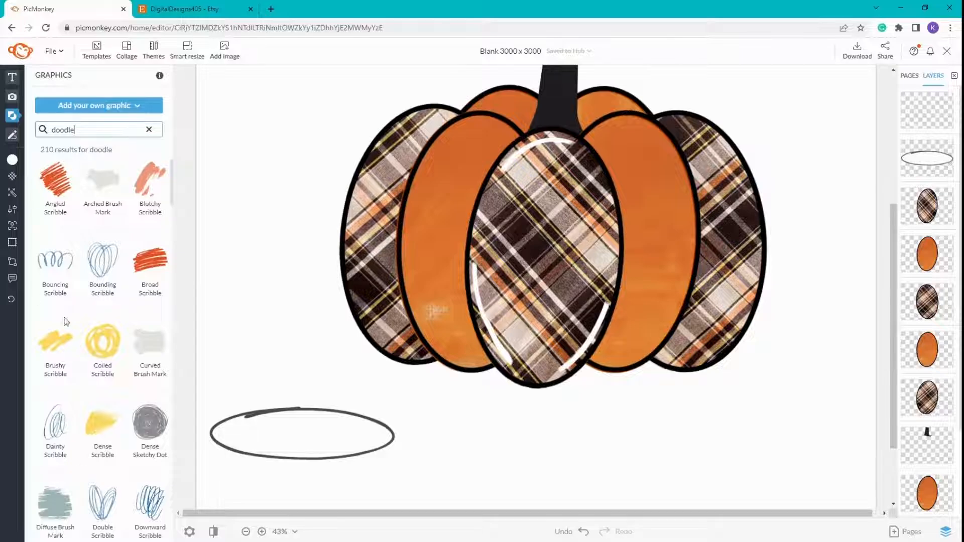
scroll(95, 402, down, 7)
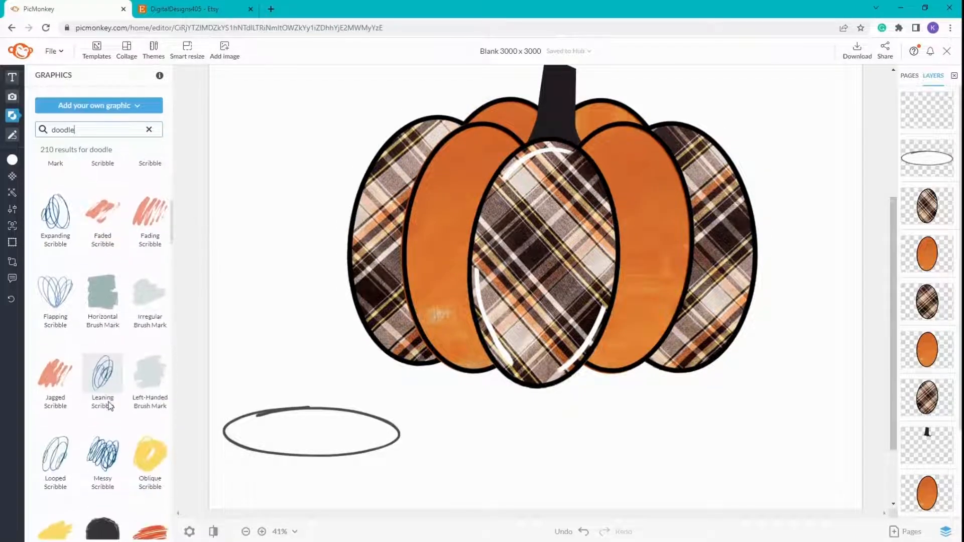
scroll(83, 288, up, 6)
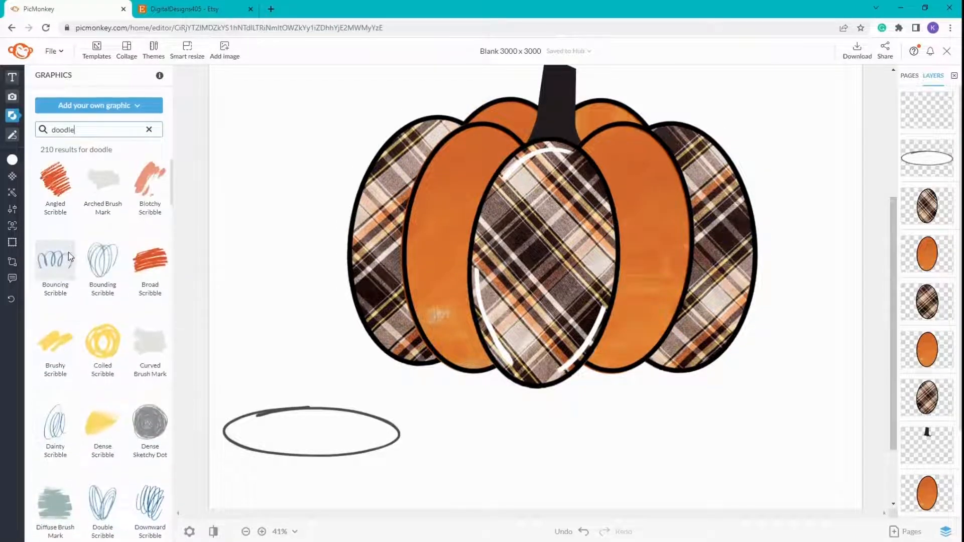
scroll(118, 336, down, 4)
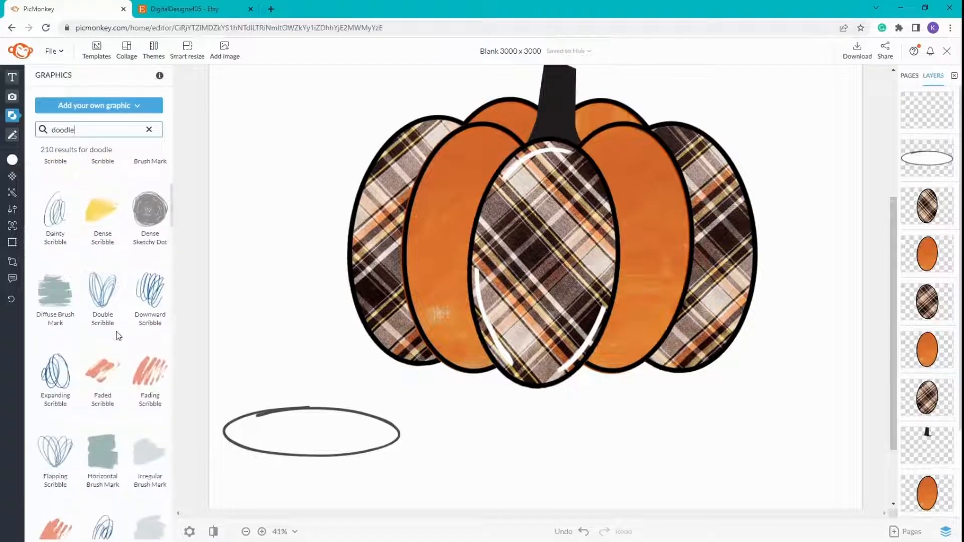
scroll(118, 336, down, 12)
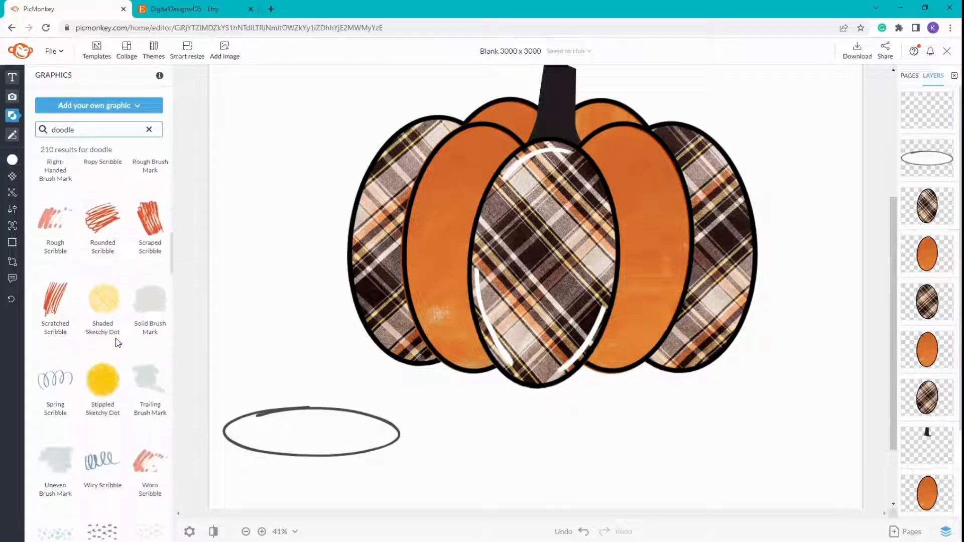
click(54, 382)
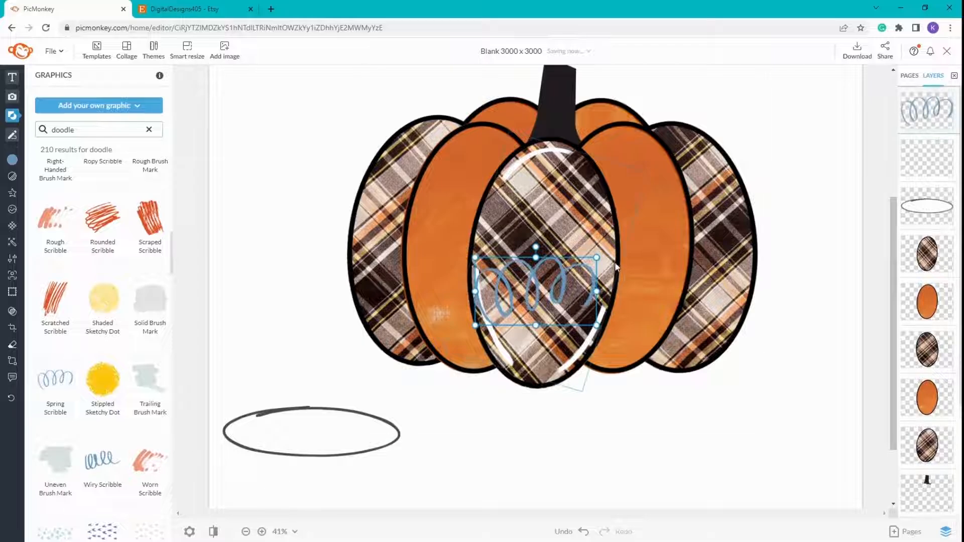
- Make the spring scribble black (#000000), then shrink and rotate it to sit along the centre plaid segment's upper-left edge
click(13, 159)
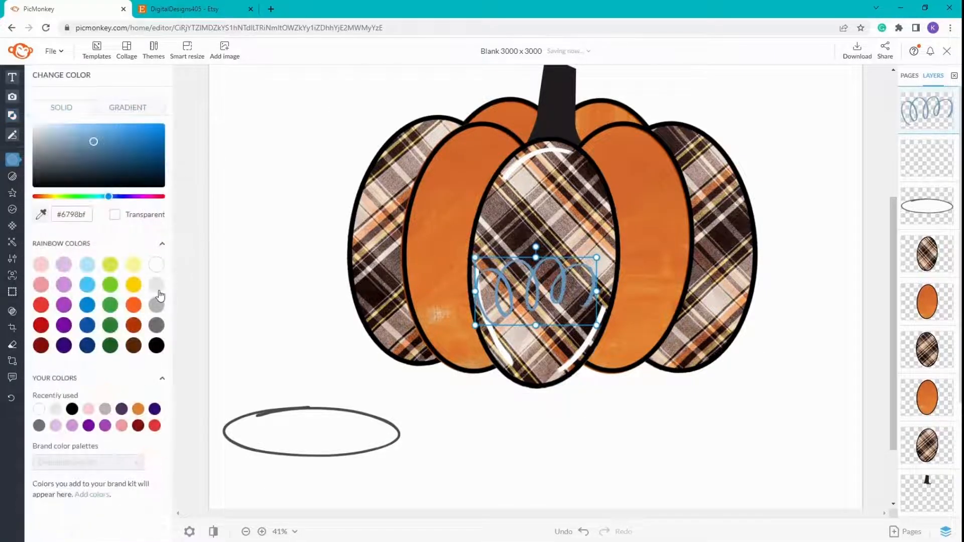
click(156, 345)
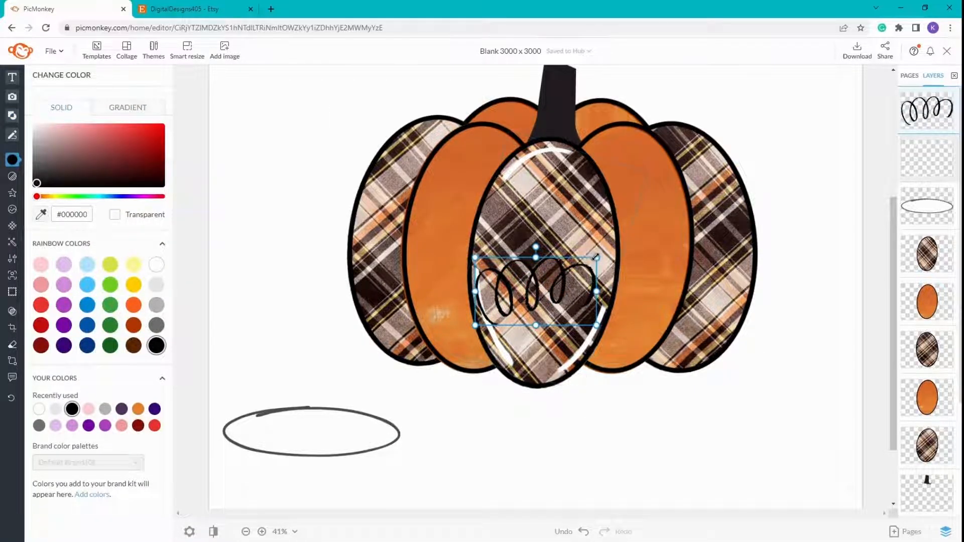
mouse_move(597, 257)
mouse_down()
mouse_move(546, 289)
mouse_move(498, 200)
mouse_move(483, 217)
mouse_move(474, 208)
mouse_up()
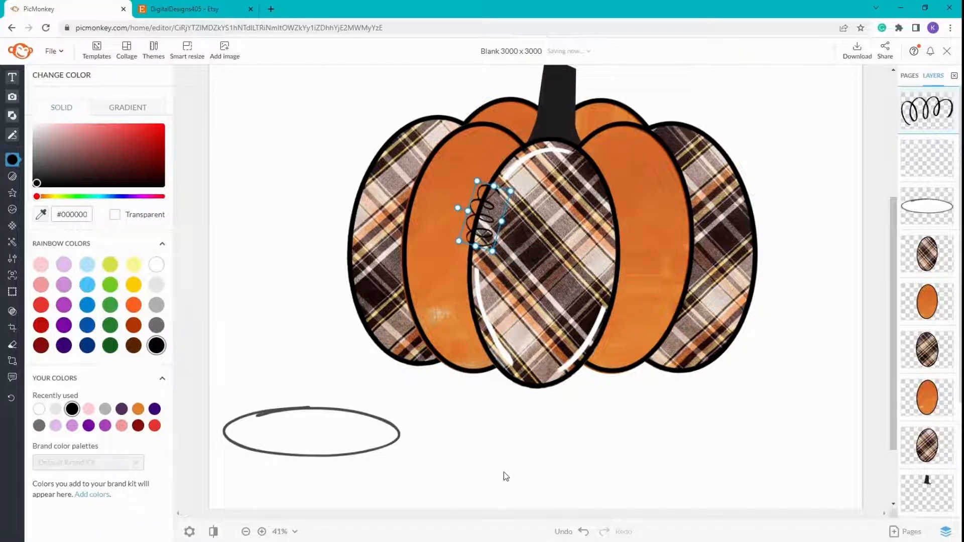
- Duplicate the black spring scribble and place the rotated copy along the centre plaid segment's right edge
key(ctrl+d)
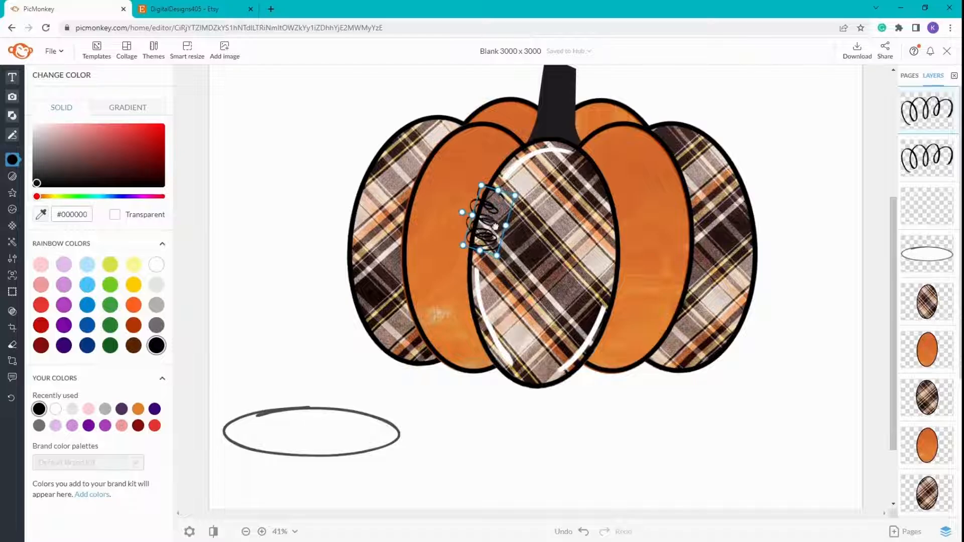
mouse_move(495, 227)
mouse_down()
mouse_move(533, 296)
mouse_move(600, 279)
mouse_move(601, 337)
mouse_move(595, 261)
mouse_move(614, 261)
mouse_move(643, 238)
mouse_move(647, 281)
mouse_move(623, 252)
mouse_move(647, 275)
mouse_move(613, 264)
mouse_move(621, 265)
mouse_up()
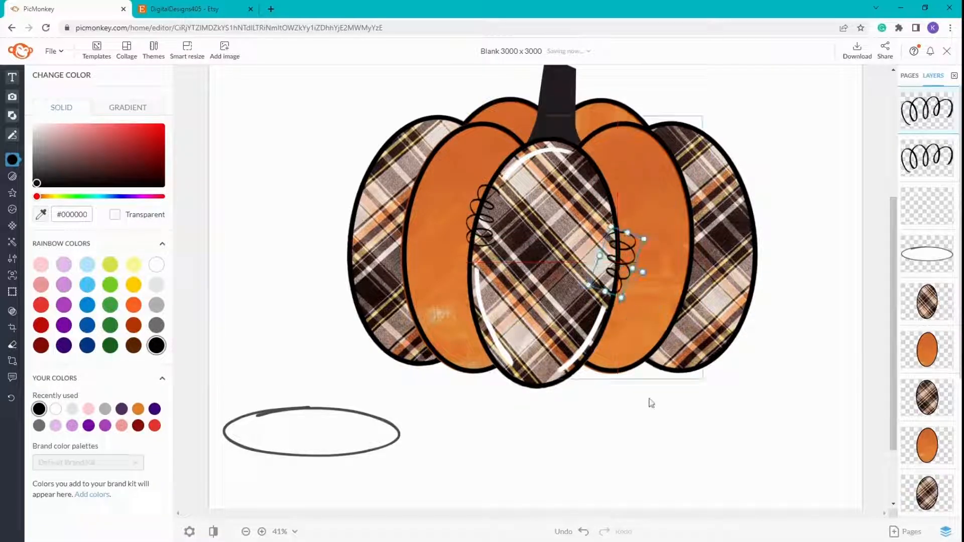
click(742, 454)
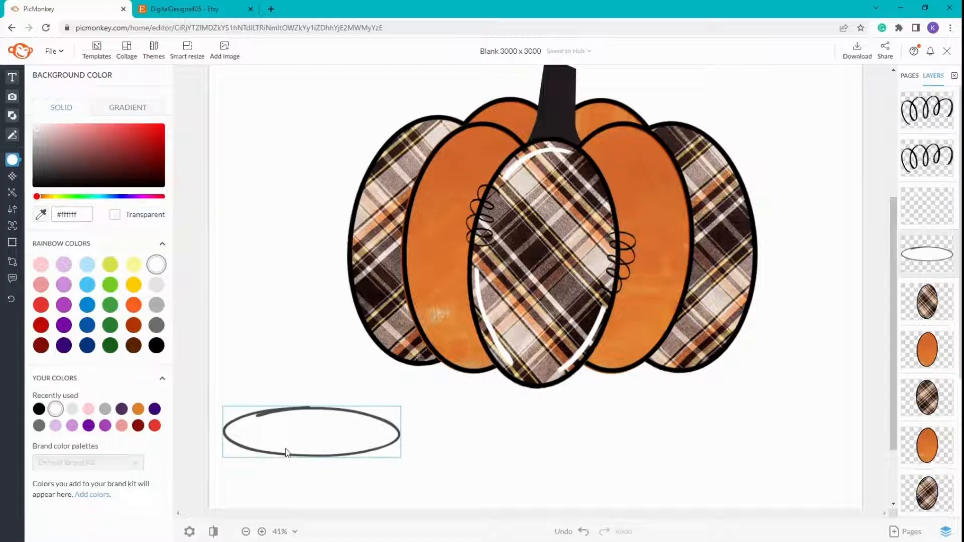
- Stretch the spare oval doodle below the pumpkin taller, make its fill transparent and its line black (#000000)
click(289, 411)
drag(312, 406, 312, 345)
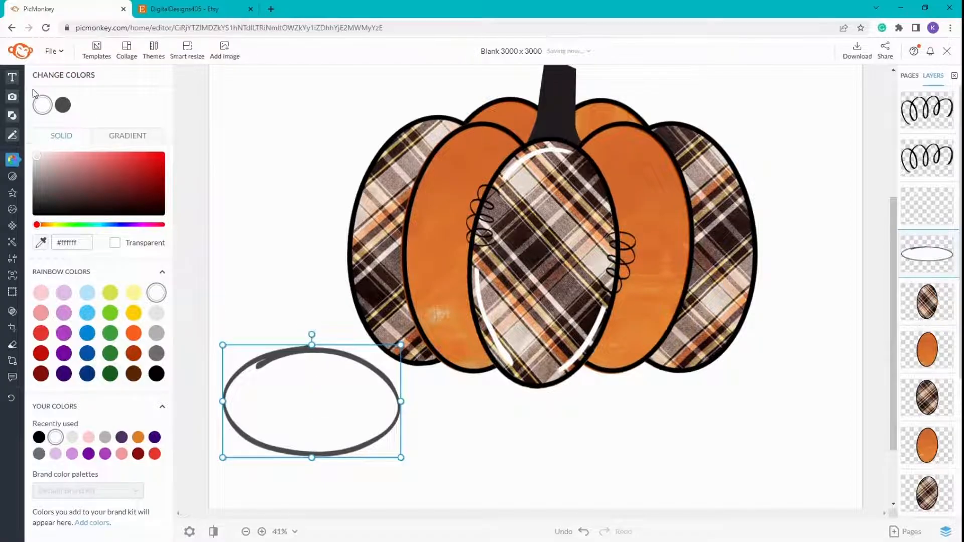
click(115, 244)
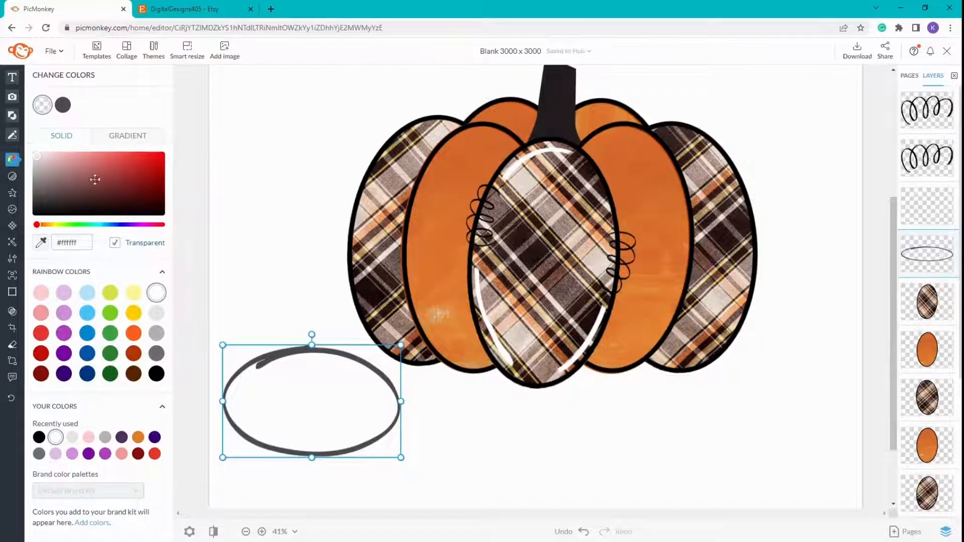
click(63, 104)
click(157, 374)
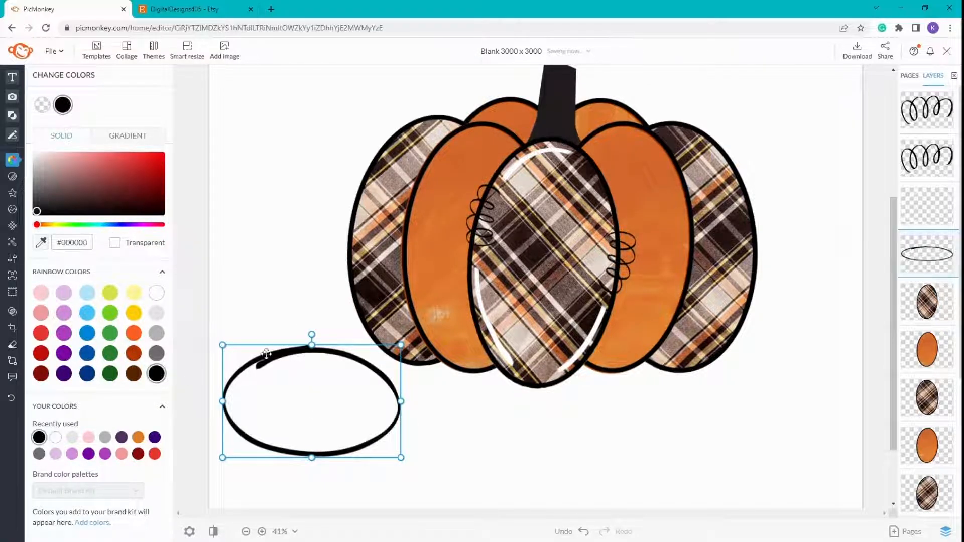
- Rotate the black oval doodle upright and move and resize it to fit just inside the orange segment left of centre
drag(312, 335, 444, 224)
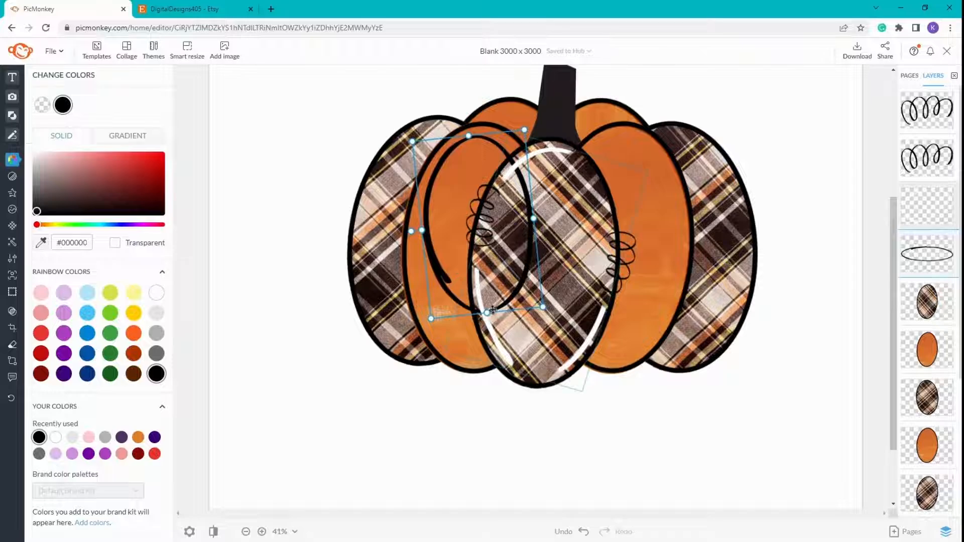
drag(487, 311, 493, 362)
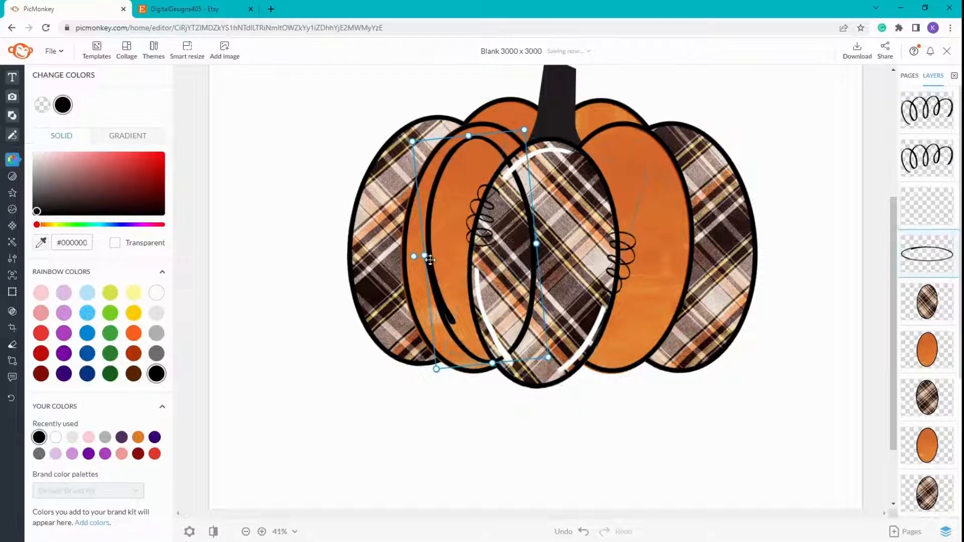
drag(424, 255, 541, 246)
drag(538, 244, 537, 253)
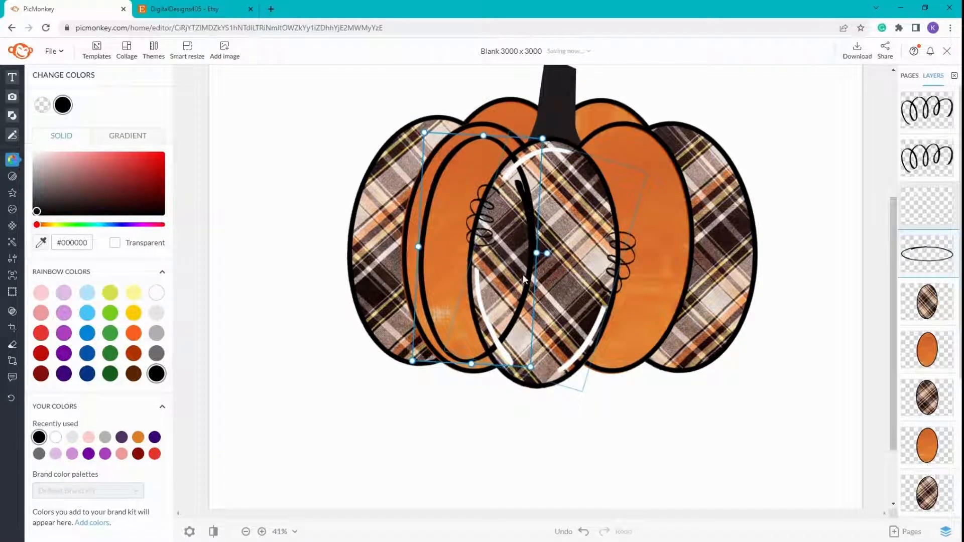
drag(418, 247, 411, 246)
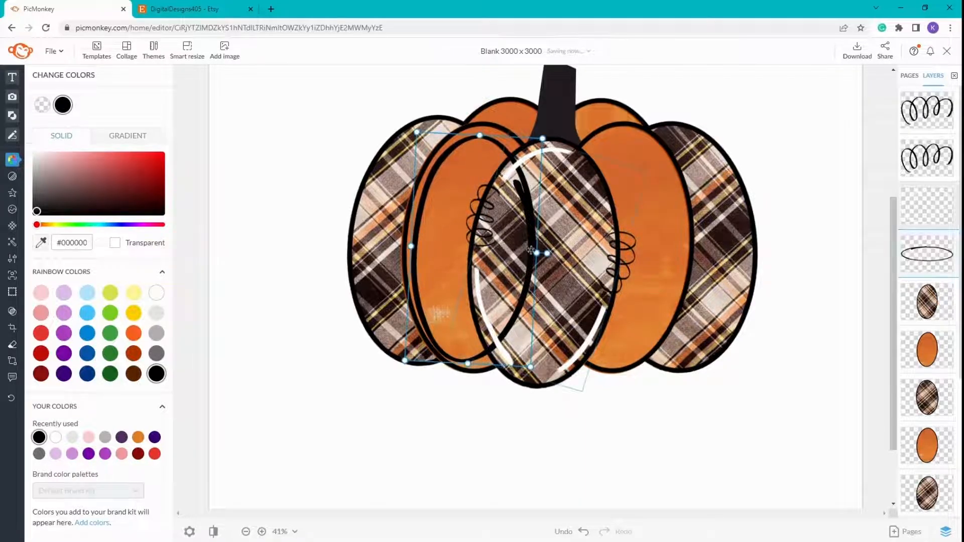
drag(480, 134, 480, 130)
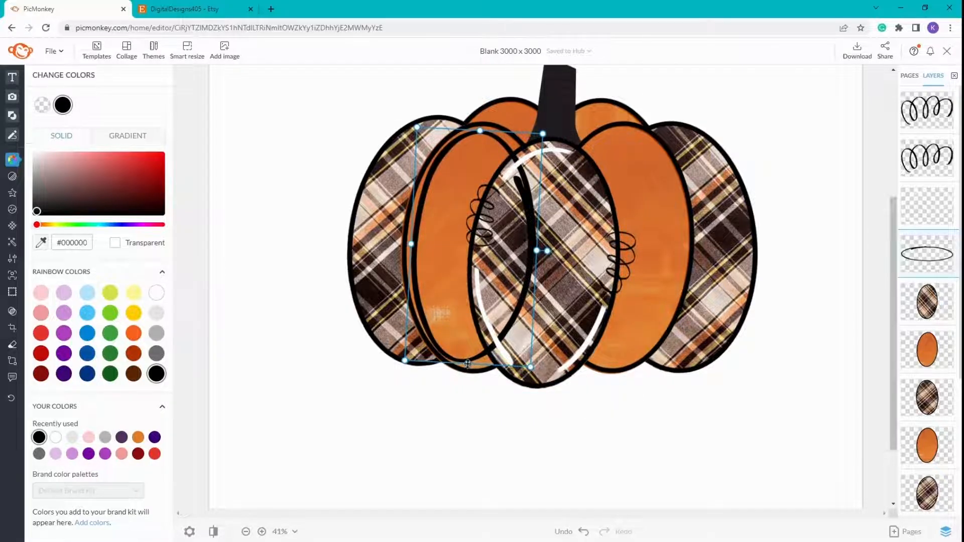
drag(468, 364, 468, 365)
drag(449, 251, 448, 252)
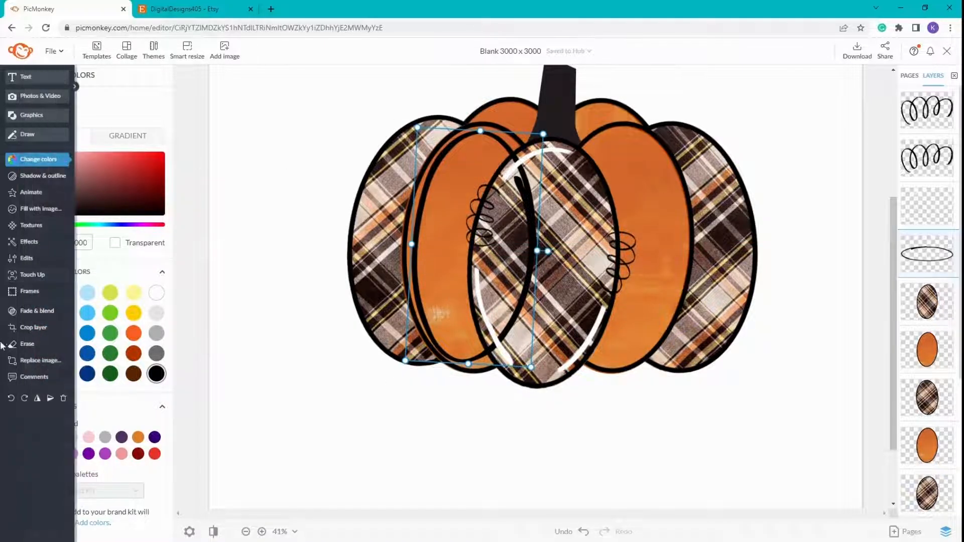
- Erase the black oval's top, right side and a lower-left gap with a size 87 round eraser at 76% hardness, and apply it
click(22, 346)
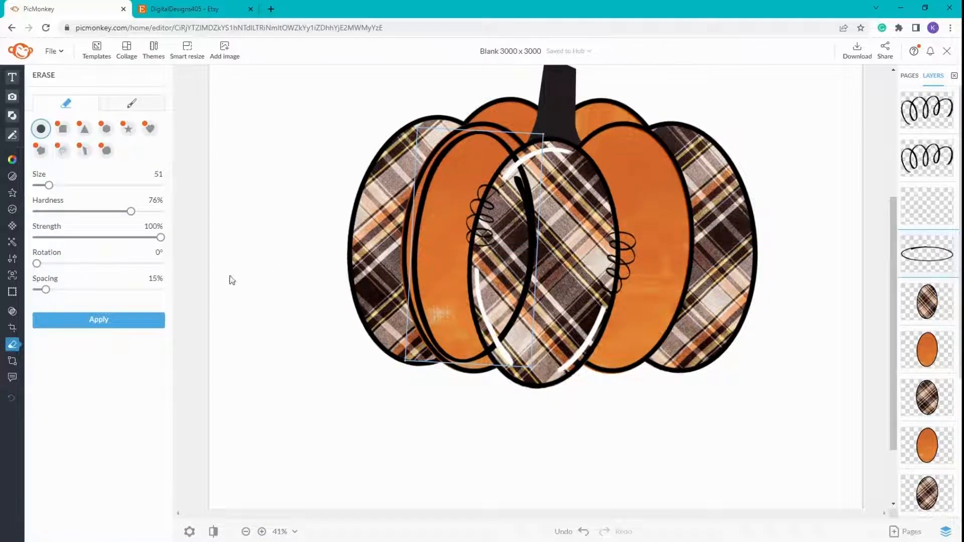
drag(48, 186, 58, 185)
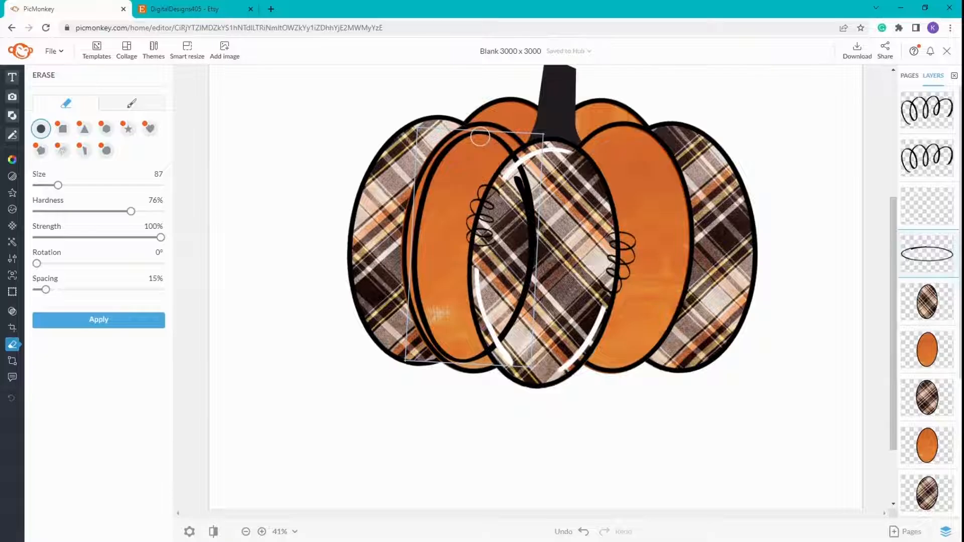
mouse_move(452, 149)
mouse_down()
mouse_move(487, 139)
mouse_move(517, 164)
mouse_move(527, 286)
mouse_move(510, 337)
mouse_move(499, 350)
mouse_move(489, 340)
mouse_move(491, 349)
mouse_up()
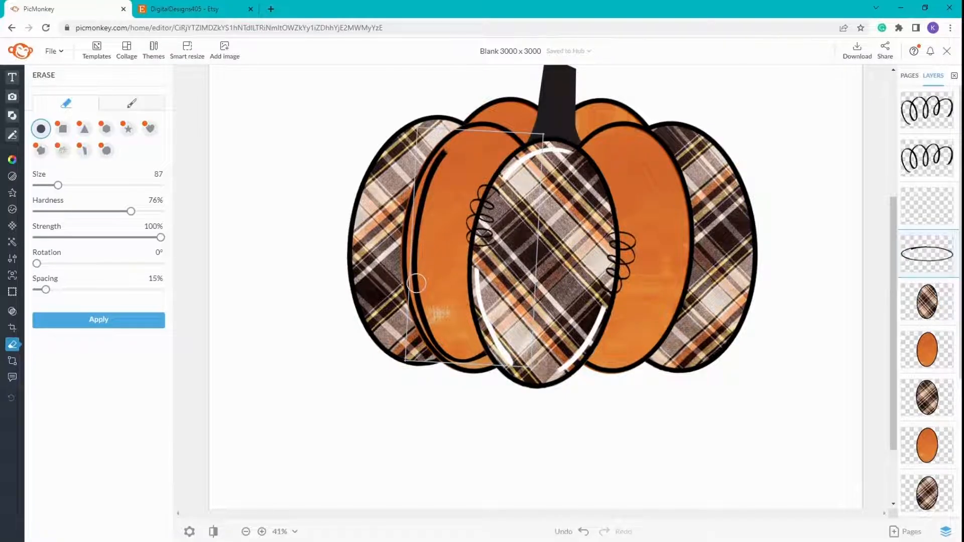
drag(416, 281, 421, 318)
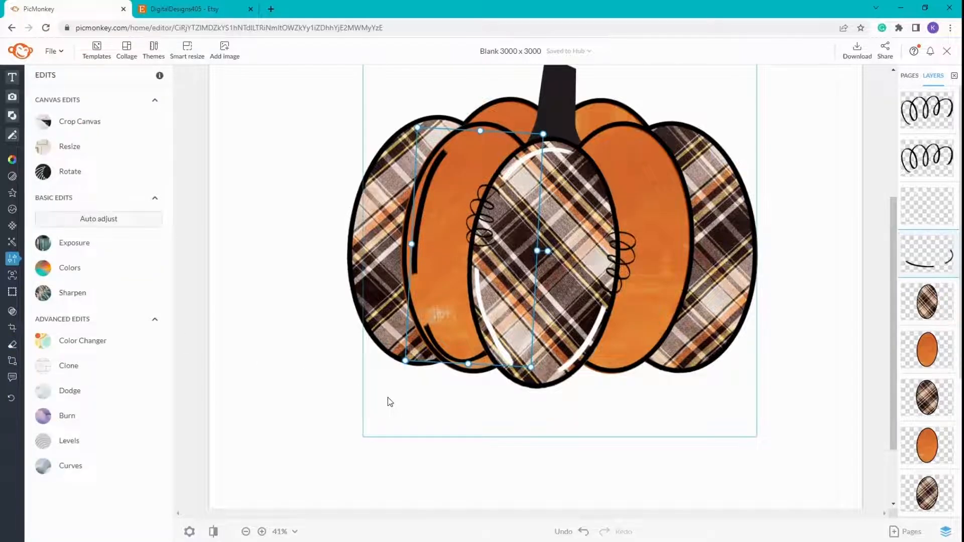
- Nudge the erased black line slightly right and rotate it a little to follow the left orange segment's outline
key(Right)
key(Right)
key(Right)
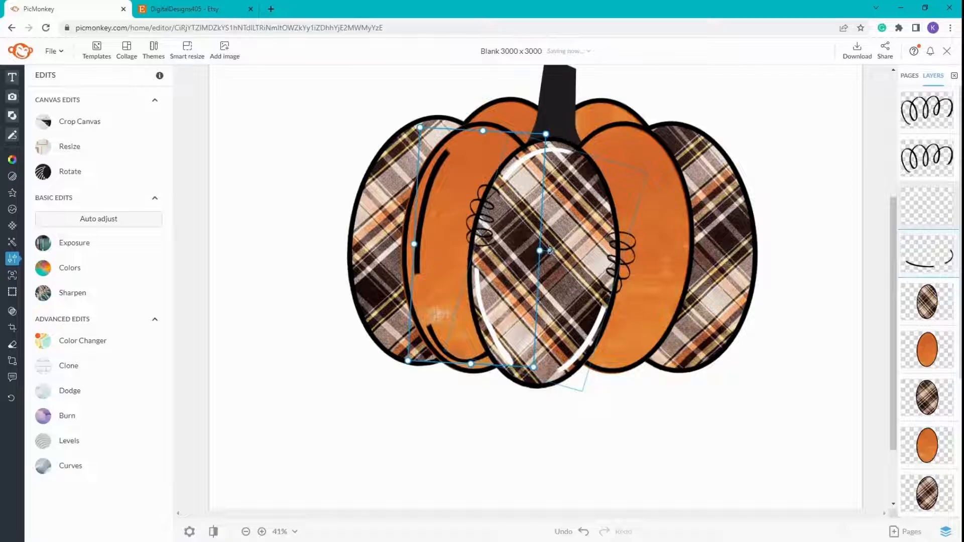
drag(550, 250, 551, 247)
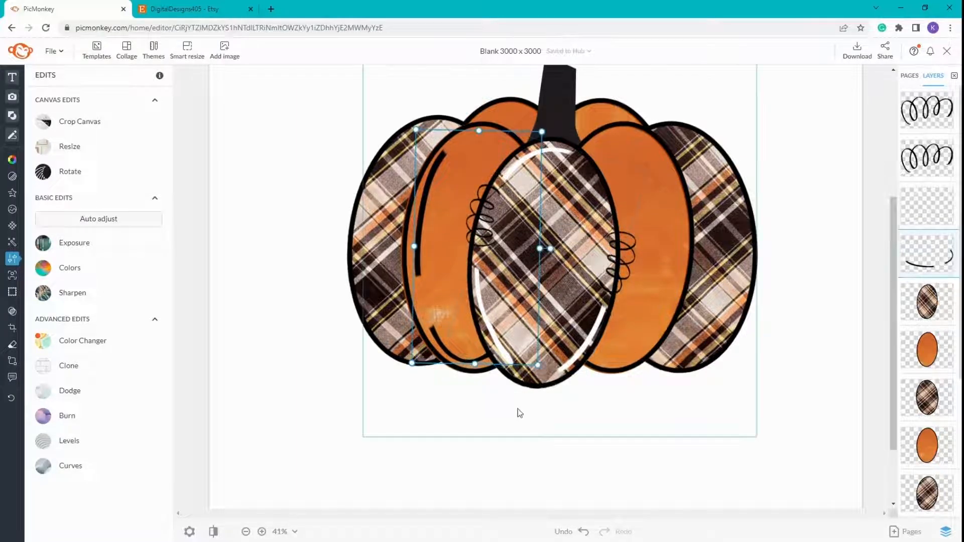
click(492, 422)
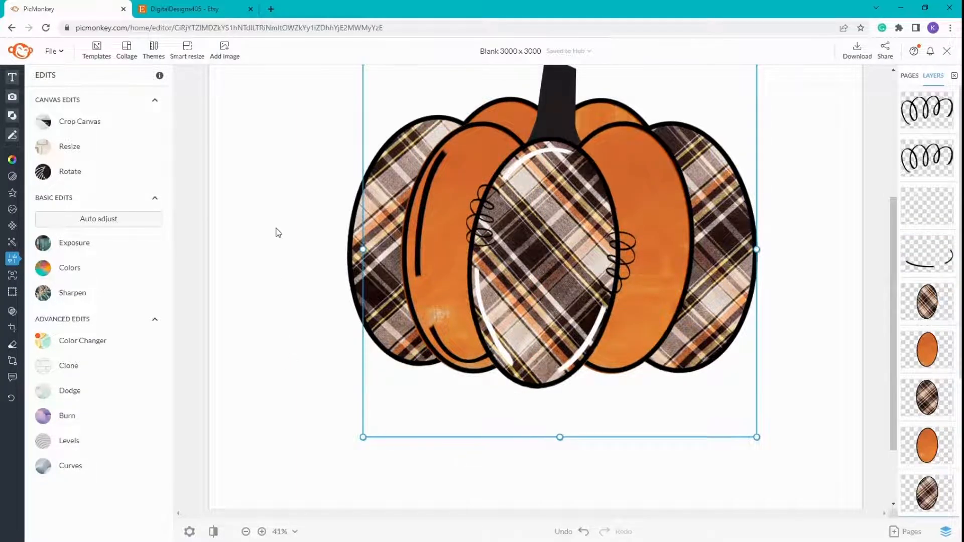
click(270, 185)
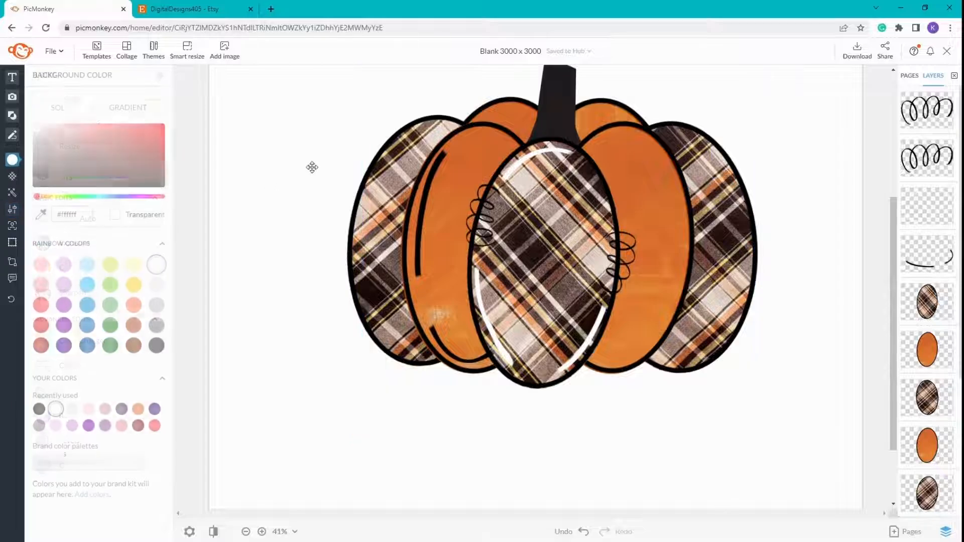
- Duplicate the black scribble right of the centre plaid segment and place the rotated copy over the top of the left orange segment
click(606, 257)
key(ctrl+d)
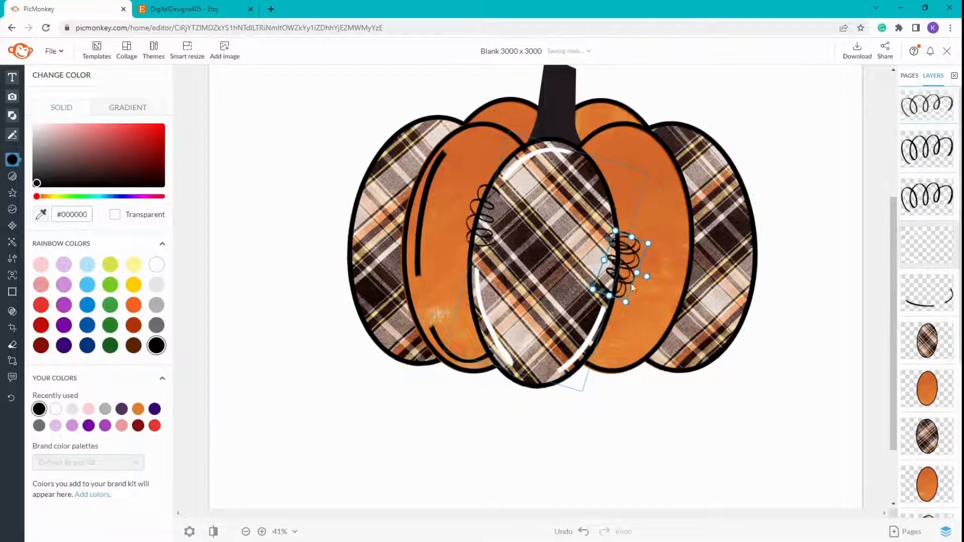
drag(632, 287, 466, 96)
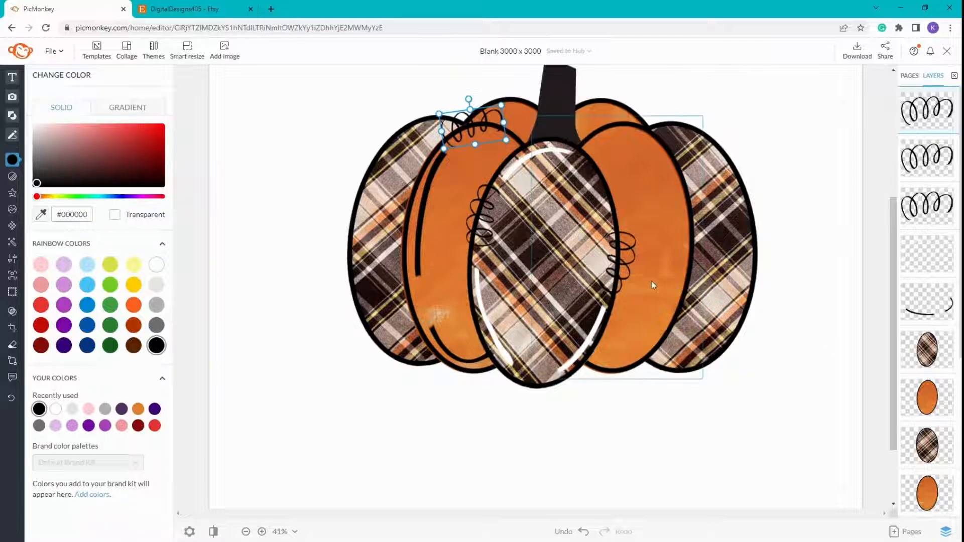
- Duplicate the right-hand black scribble again and place the rotated copy on the lower outer edge of the left orange segment
click(628, 273)
key(ctrl+d)
drag(627, 273, 330, 325)
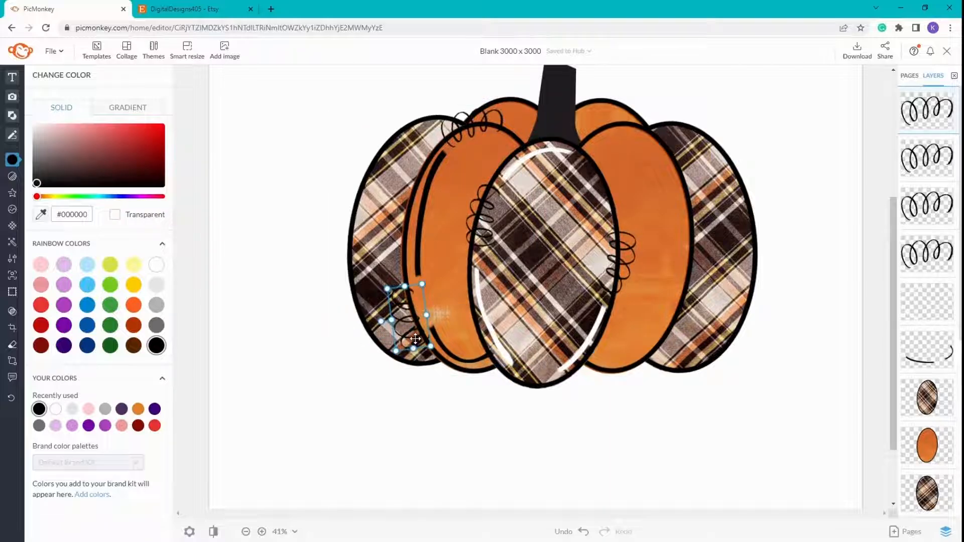
drag(415, 339, 416, 310)
click(435, 383)
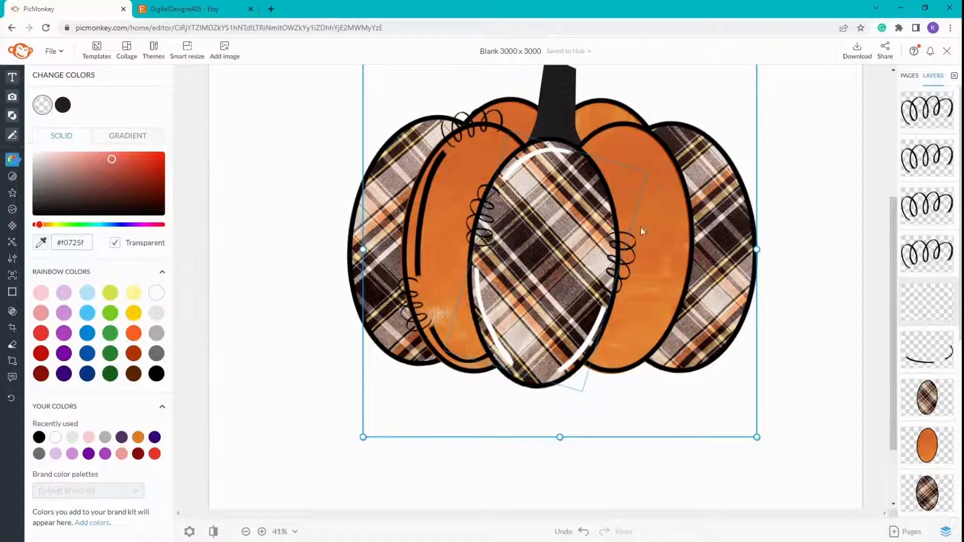
- Copy the white highlight from the centre plaid segment, then move and rotate the copy to follow the far-right plaid segment's outer edge
click(539, 155)
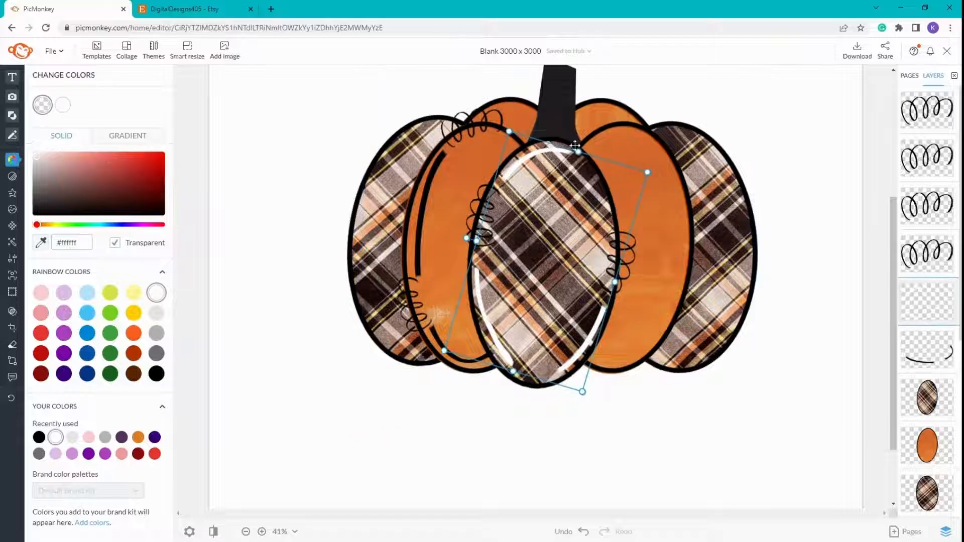
key(ctrl+c)
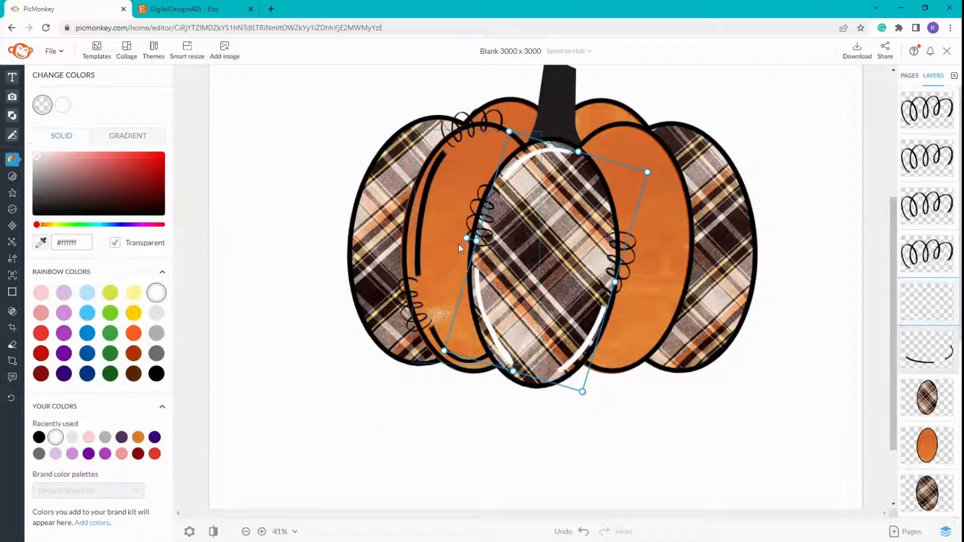
key(ctrl+v)
mouse_move(552, 257)
mouse_down()
mouse_move(665, 235)
mouse_move(677, 242)
mouse_up()
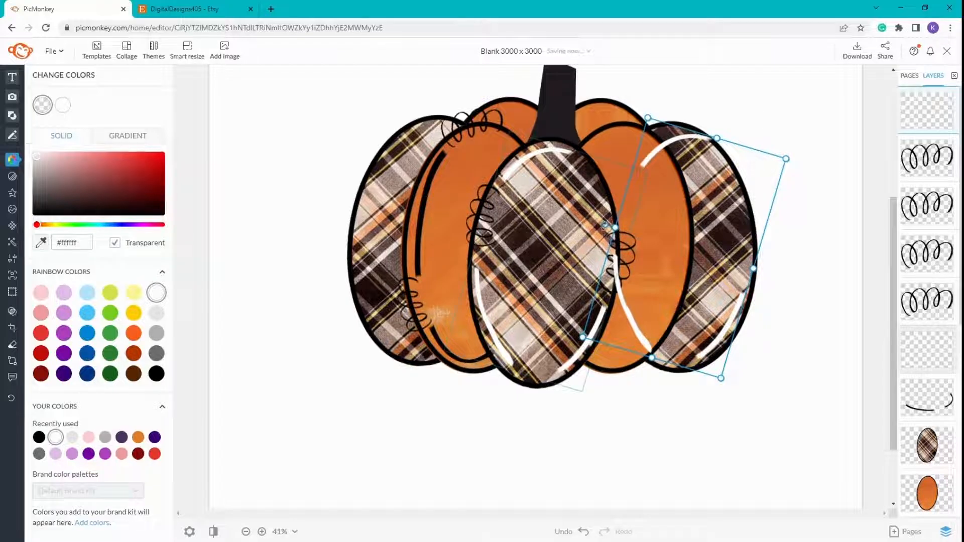
mouse_move(607, 225)
mouse_down()
mouse_move(693, 131)
mouse_move(820, 209)
mouse_move(800, 266)
mouse_up()
drag(717, 247, 710, 248)
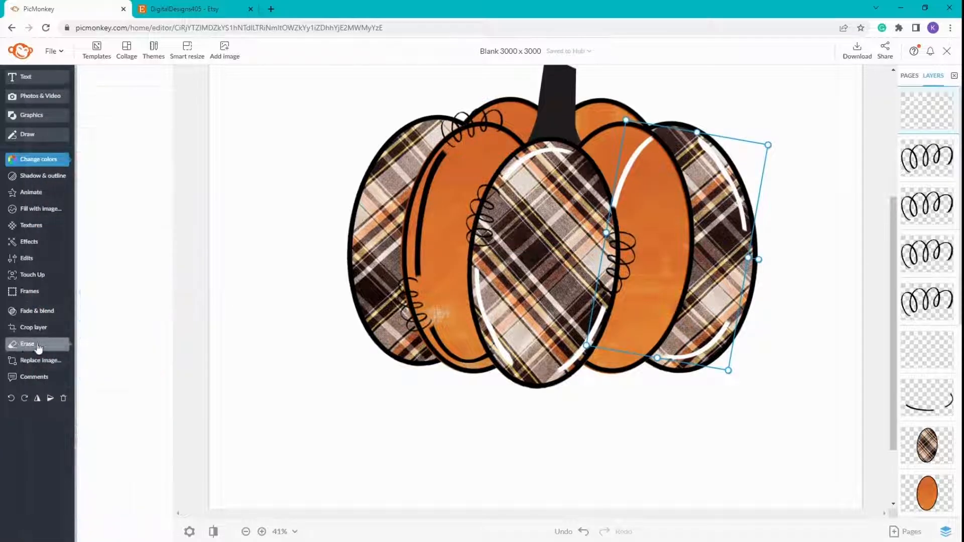
- Erase the part of the copied white highlight lying over the right orange segment with a size 87 round eraser, and apply it
click(12, 344)
mouse_move(654, 138)
mouse_down()
mouse_move(621, 161)
mouse_move(607, 196)
mouse_move(612, 202)
mouse_move(644, 175)
mouse_up()
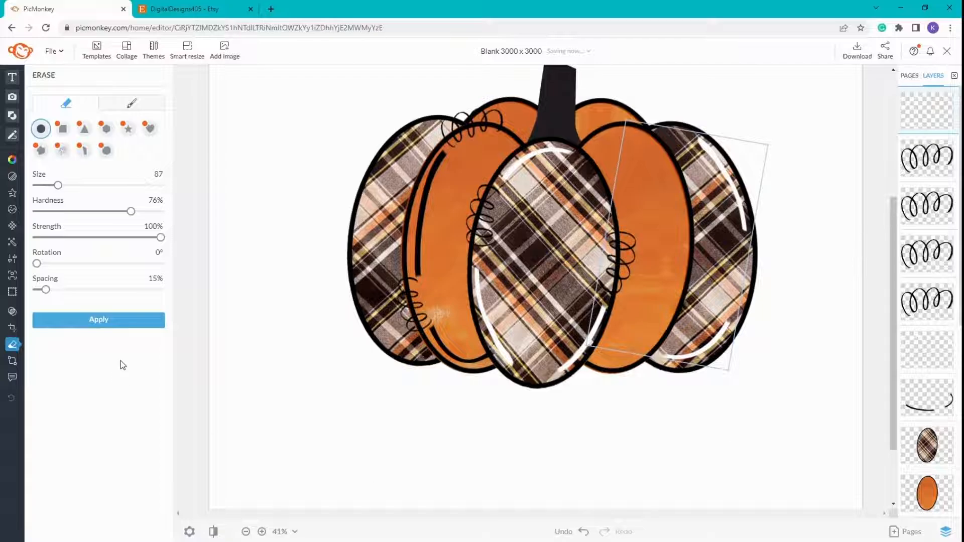
click(133, 324)
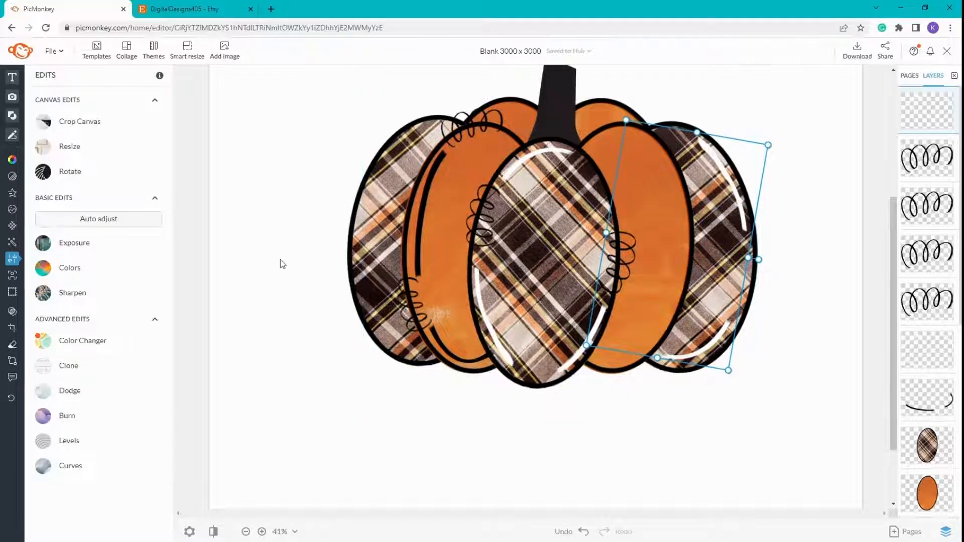
click(295, 166)
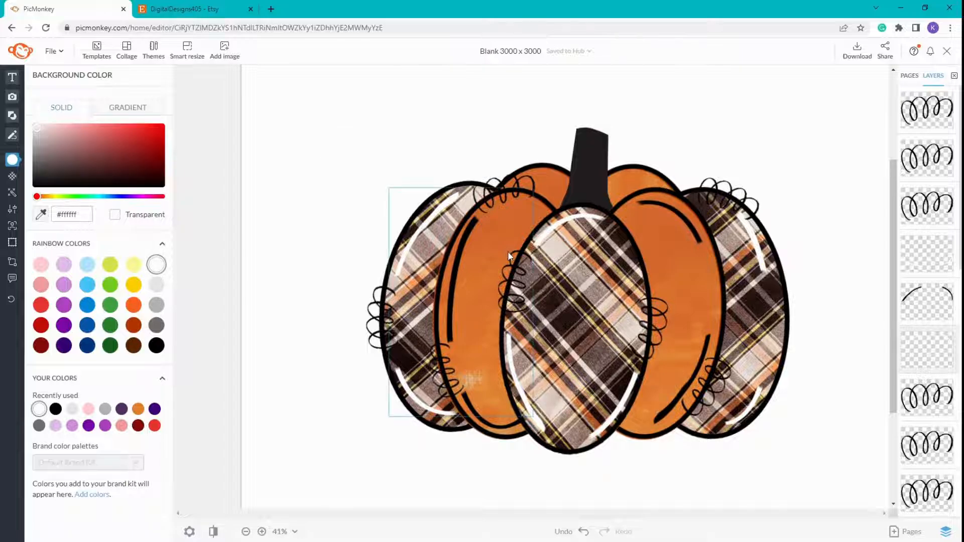
- Select all the pumpkin's pieces, including stem, highlights and scribbles, and combine them into a single layer
scroll(654, 292, down, 2)
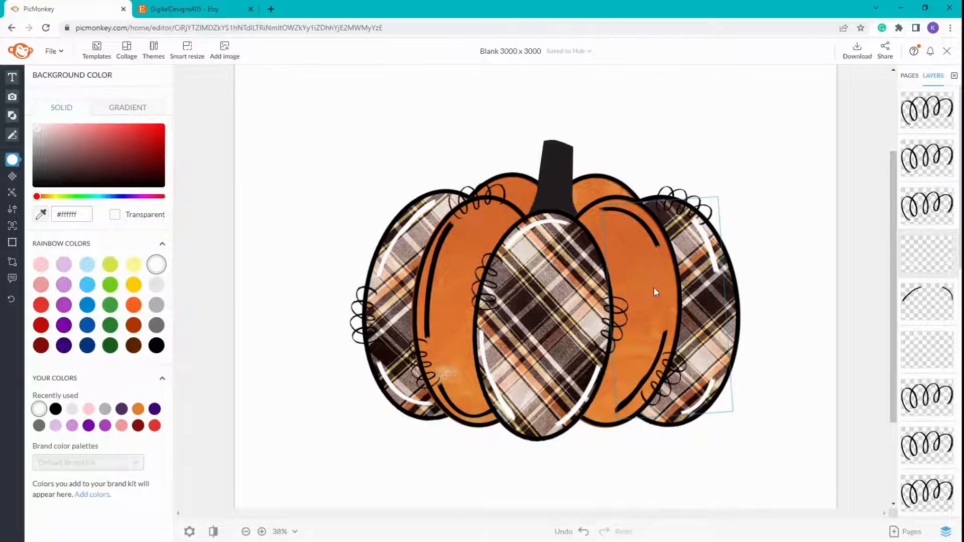
scroll(510, 243, down, 3)
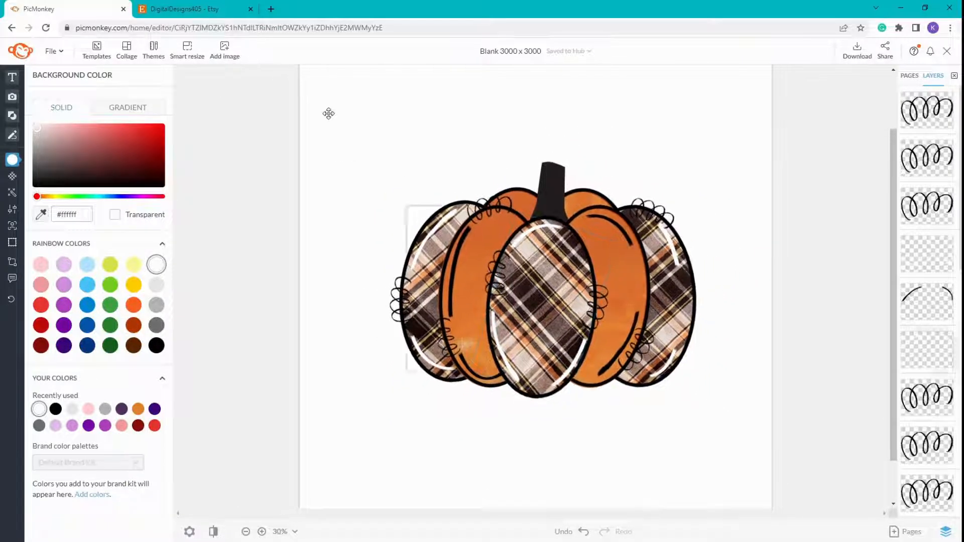
drag(321, 101, 718, 446)
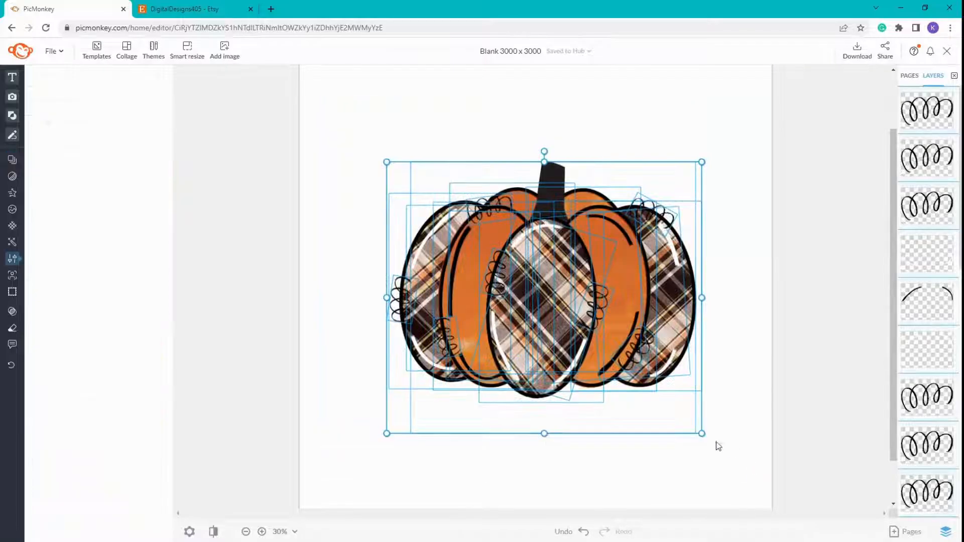
click(18, 161)
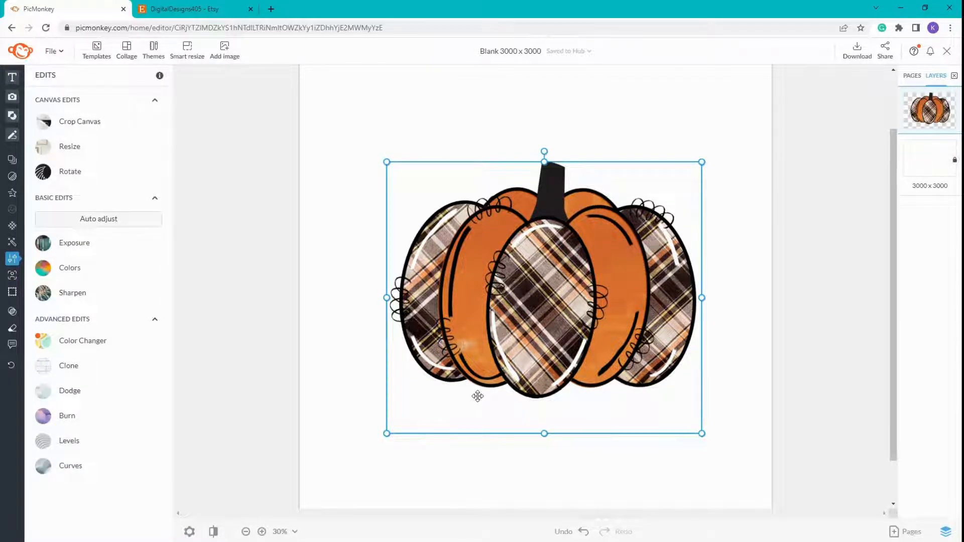
- Search the graphics library for "heart" and add the Broad Heart to the canvas
click(49, 117)
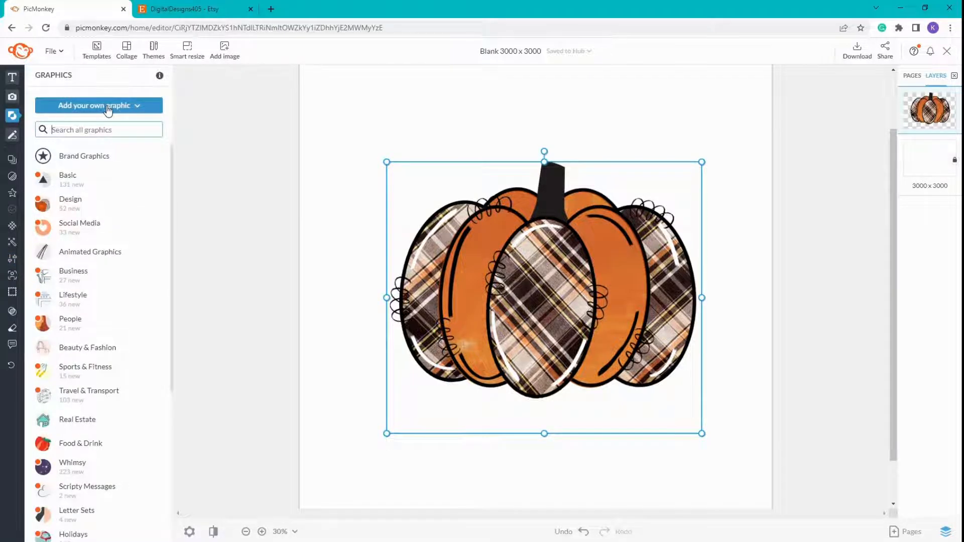
text(heart)
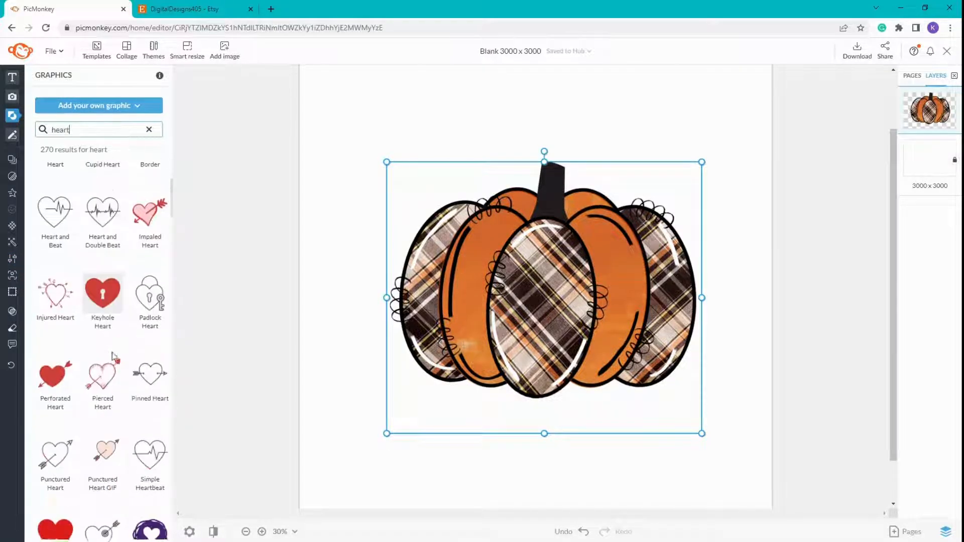
scroll(114, 352, down, 15)
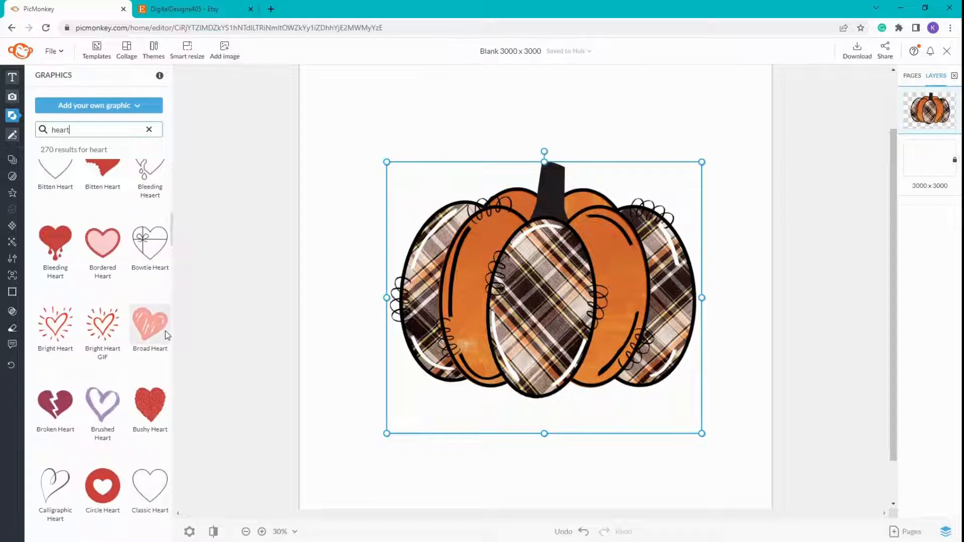
click(164, 330)
- Move the pink Broad Heart over the right orange segment and shrink it to about two thirds of its size
scroll(129, 362, down, 3)
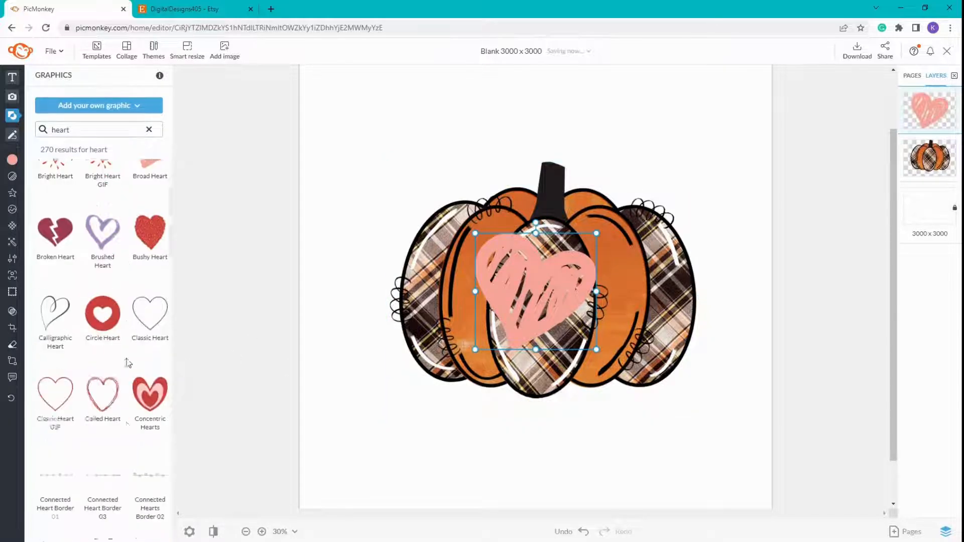
scroll(129, 363, down, 10)
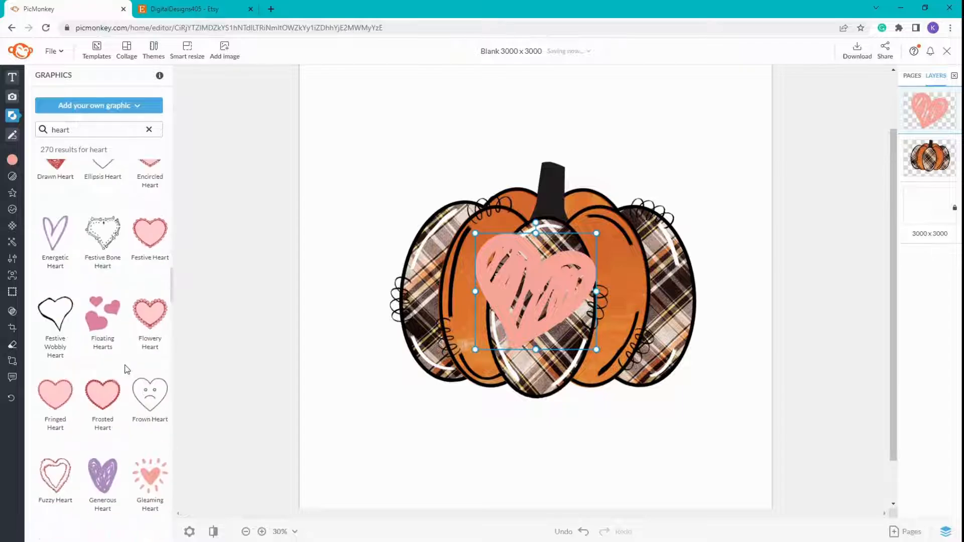
scroll(128, 370, down, 12)
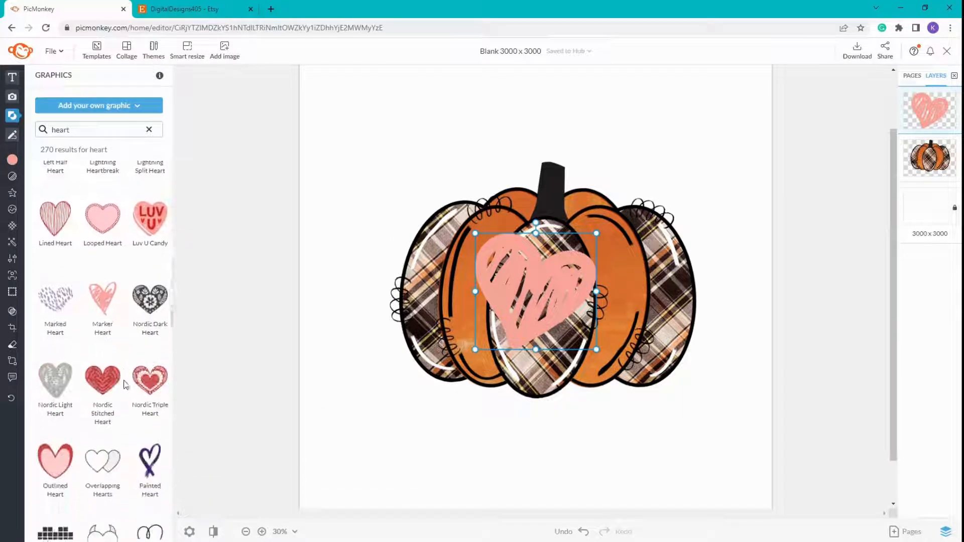
scroll(126, 385, down, 1)
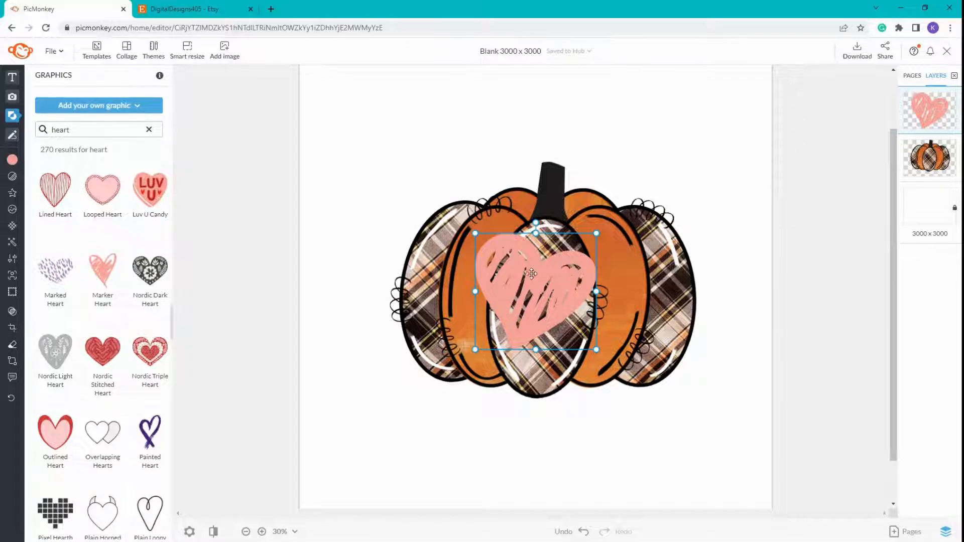
drag(532, 273, 595, 290)
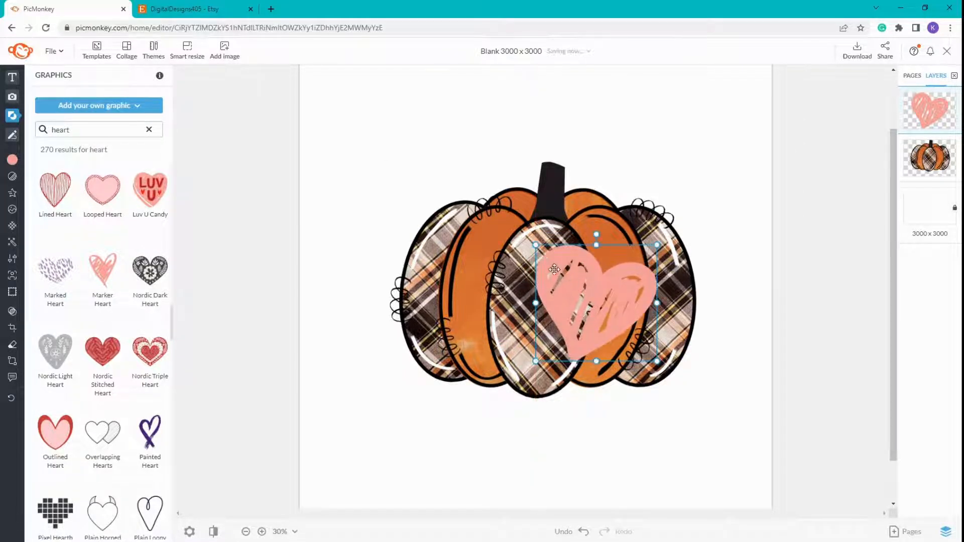
drag(535, 245, 588, 294)
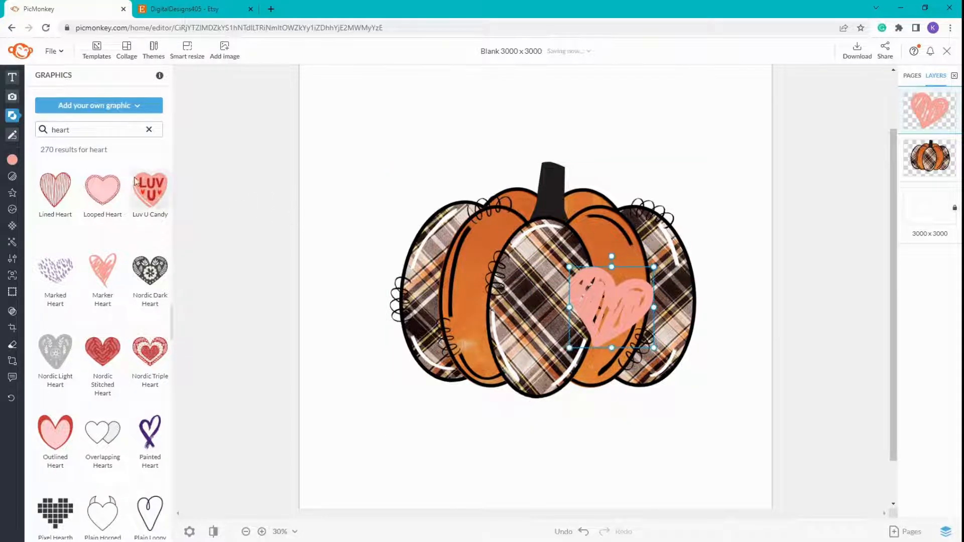
- Apply the leopard-print Wildlife texture to the heart with 0% fade and a size of 200
click(31, 230)
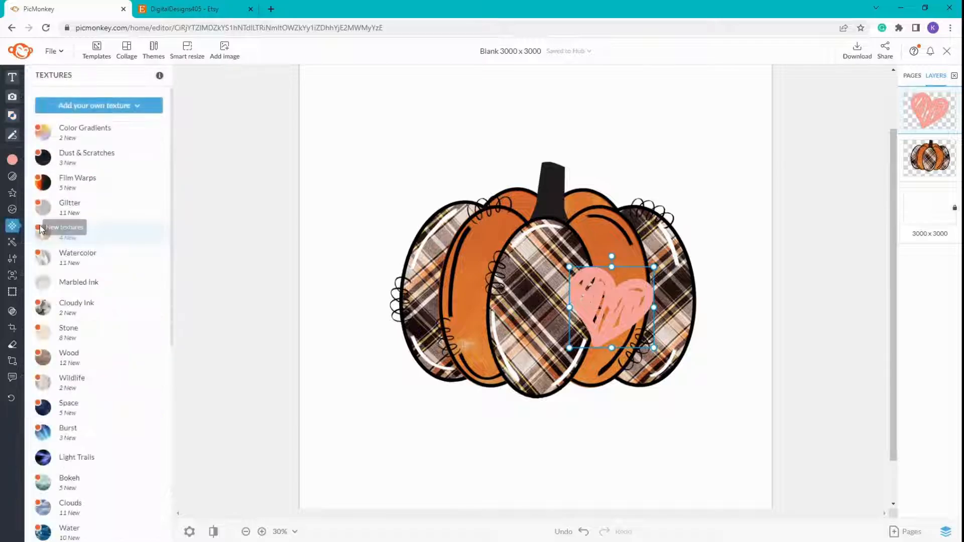
click(81, 381)
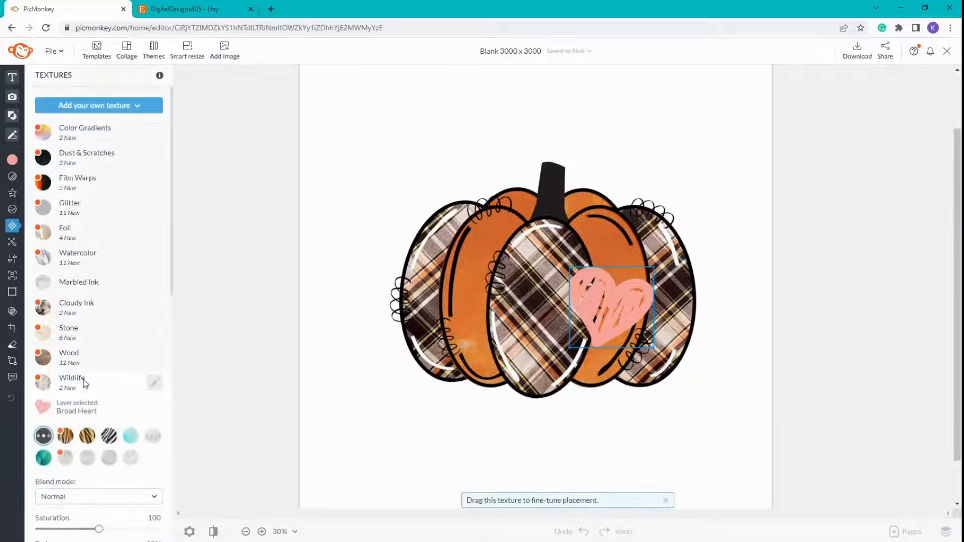
click(44, 432)
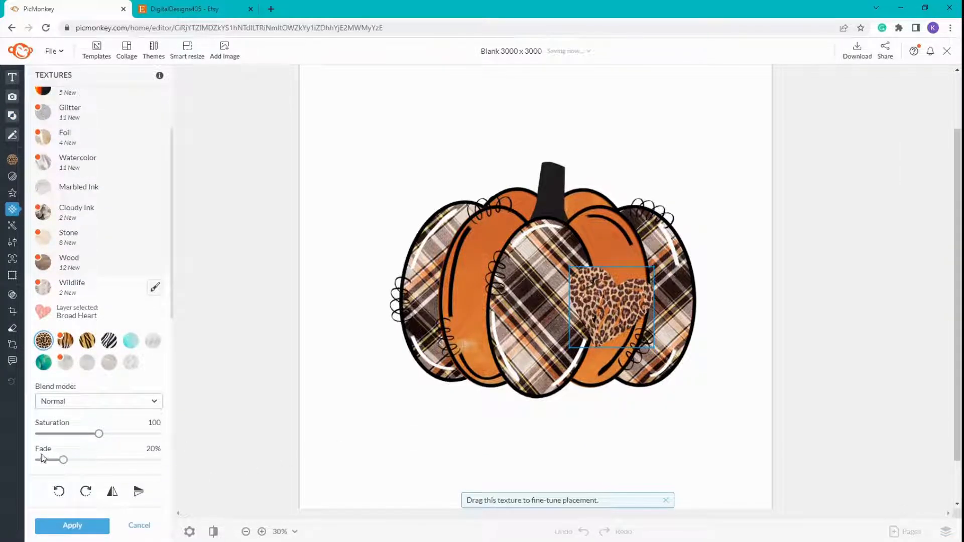
drag(63, 460, 31, 457)
scroll(157, 390, down, 5)
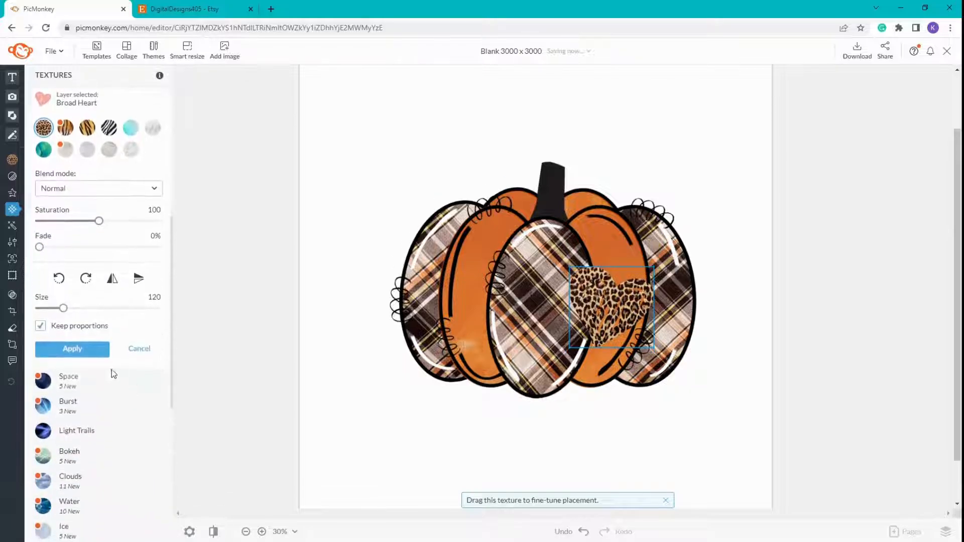
drag(63, 307, 176, 316)
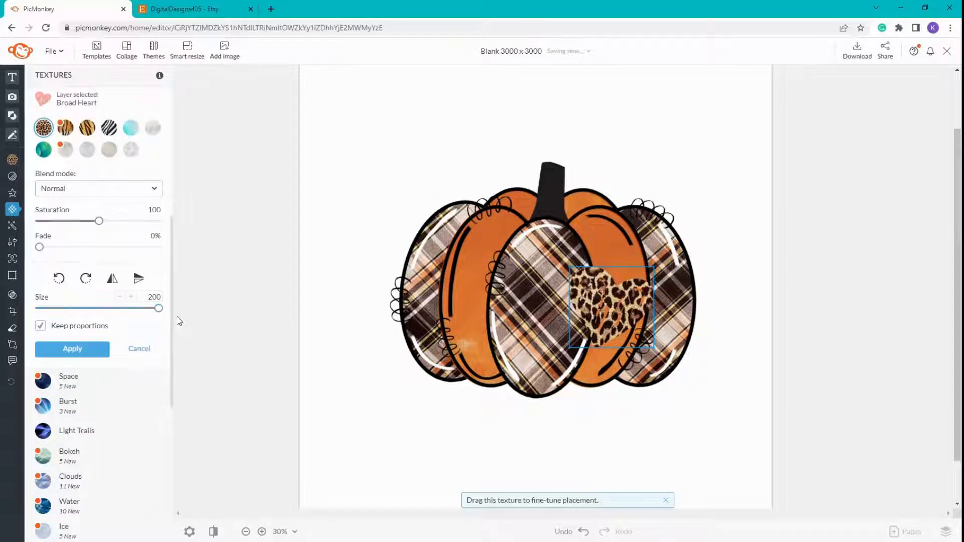
click(72, 350)
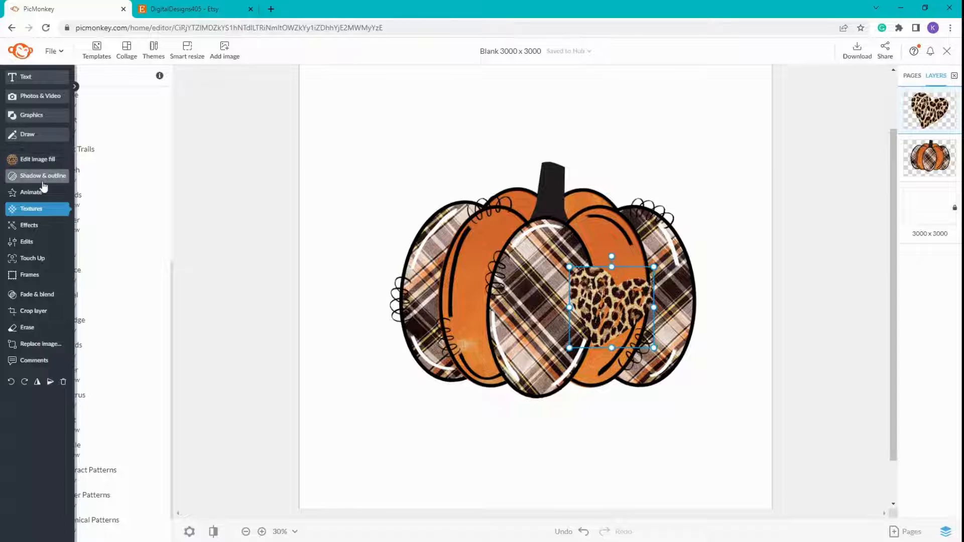
- Add an outline to the leopard heart and make it black (#000000)
click(44, 176)
click(54, 141)
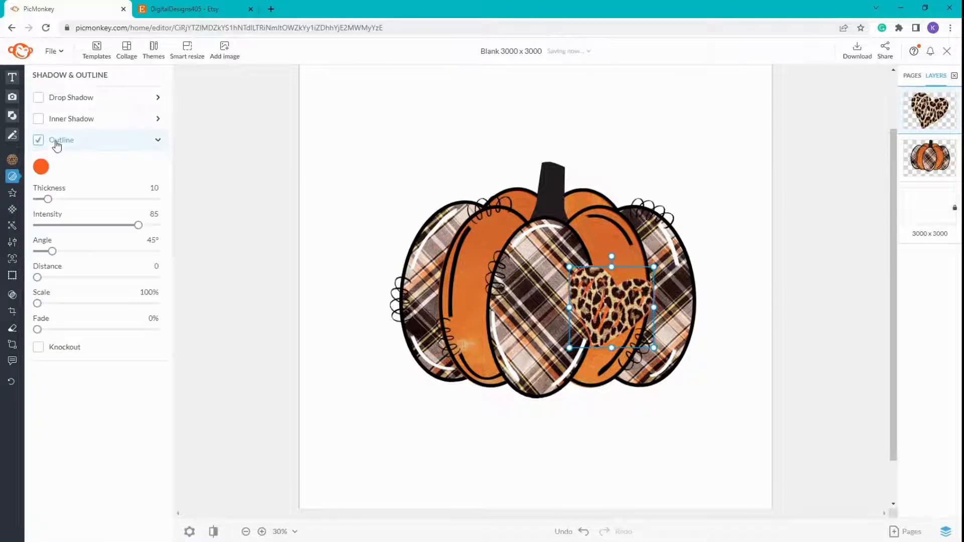
click(41, 169)
click(185, 374)
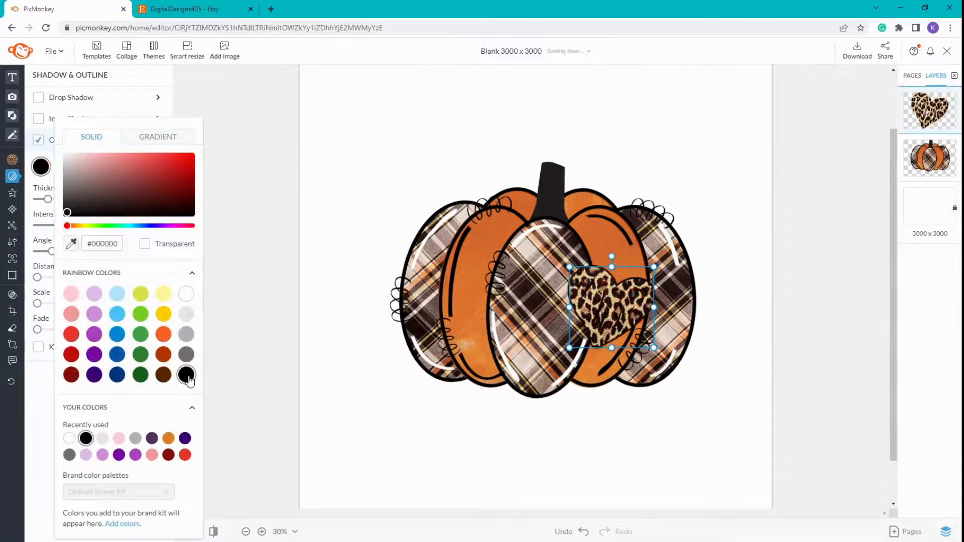
click(262, 297)
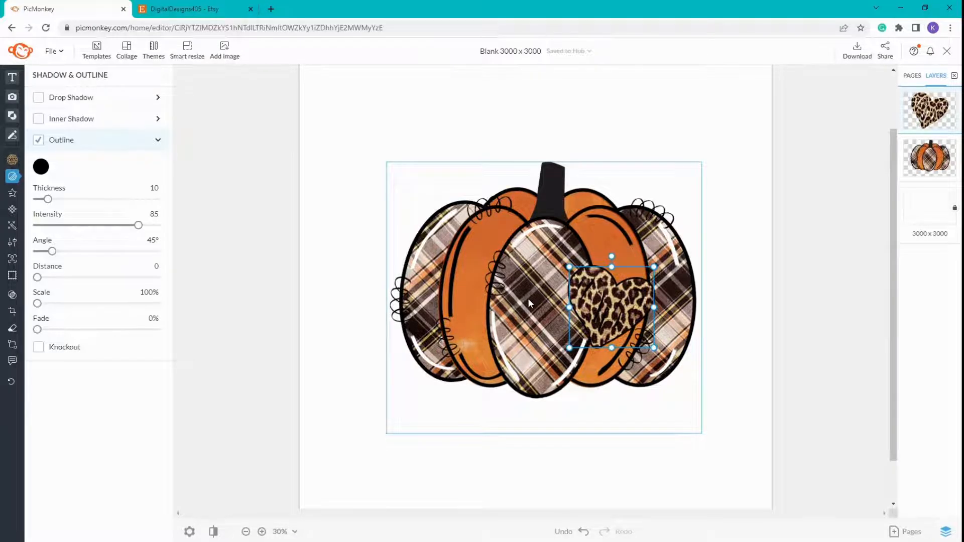
- Duplicate the leopard heart and give the copy a white outline with a thickness of 18
key(ctrl+d)
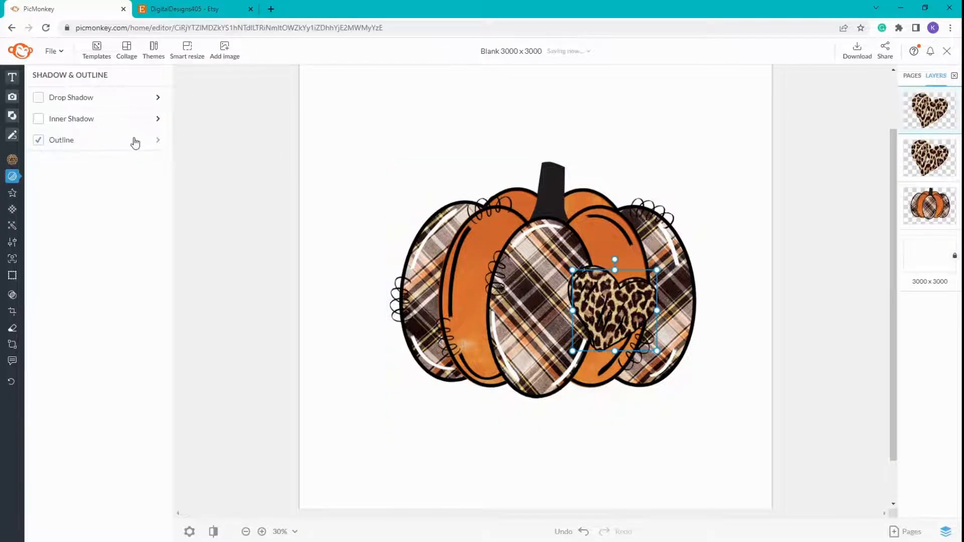
click(136, 140)
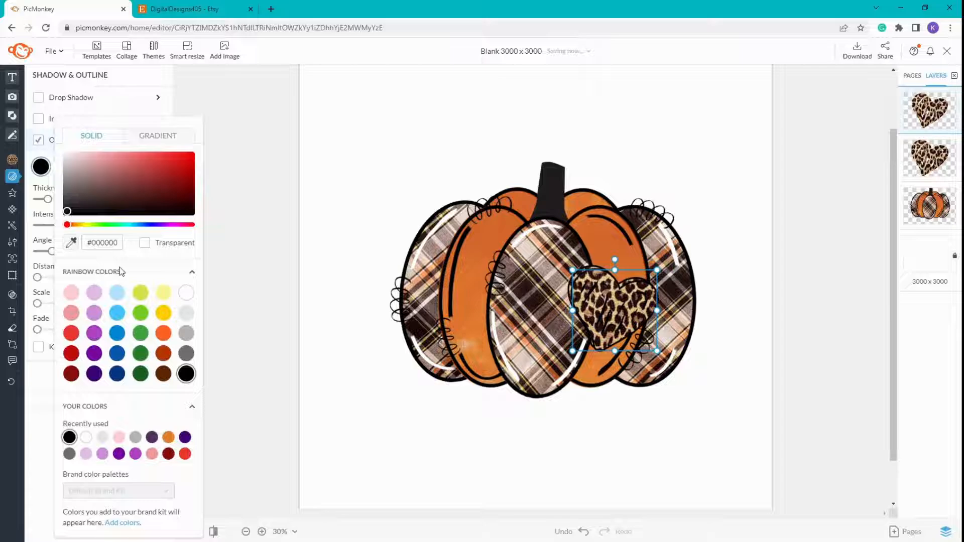
click(186, 293)
click(258, 257)
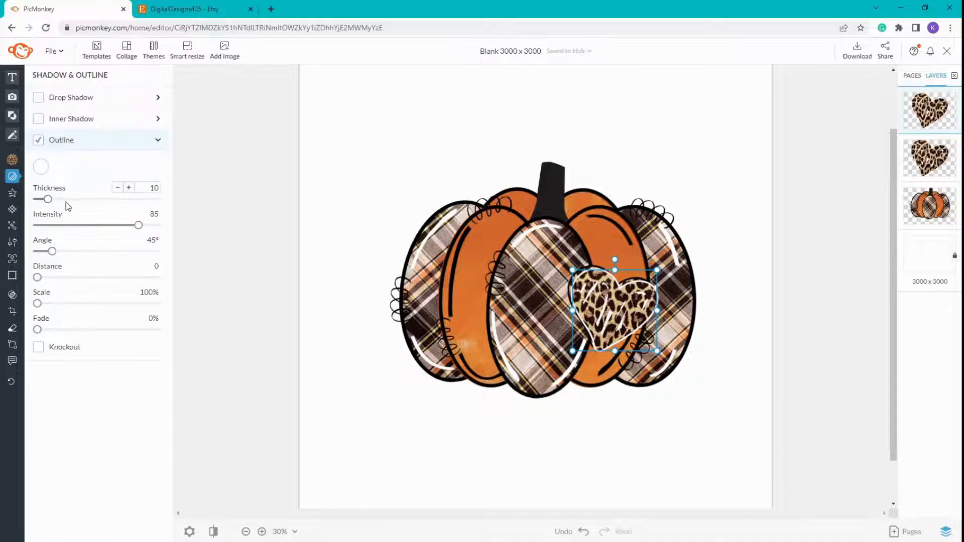
drag(48, 200, 57, 200)
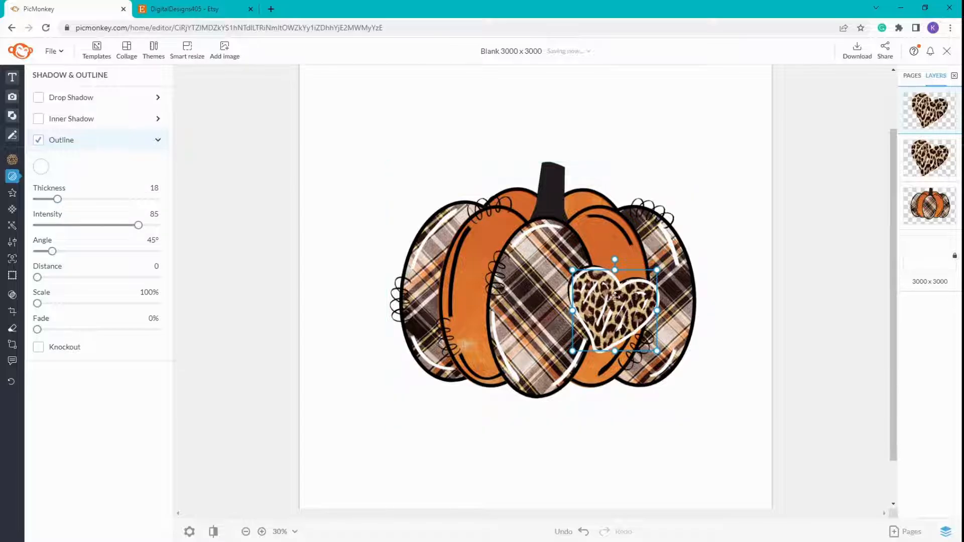
- Place the white-outlined heart behind the black-outlined one and align it so an even white border shows
drag(612, 290, 608, 287)
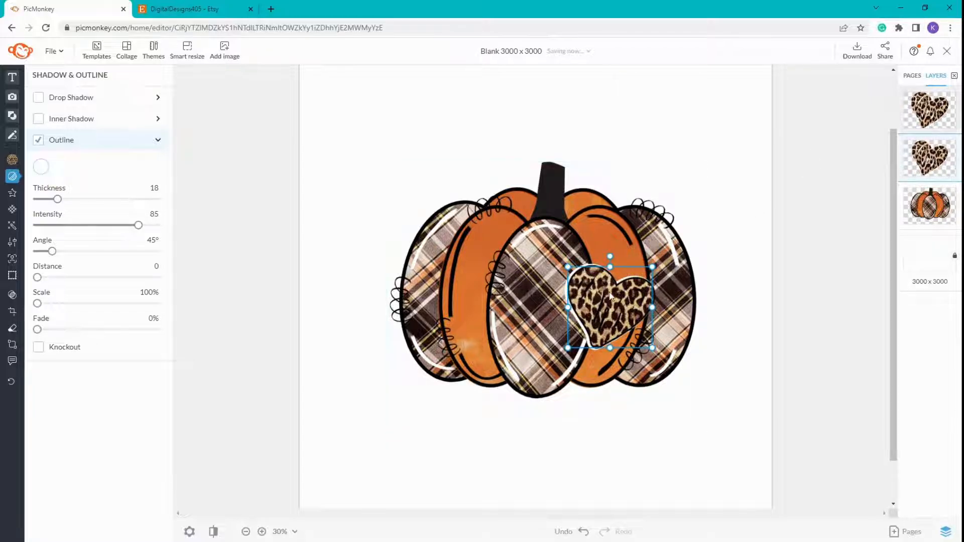
drag(588, 293, 587, 292)
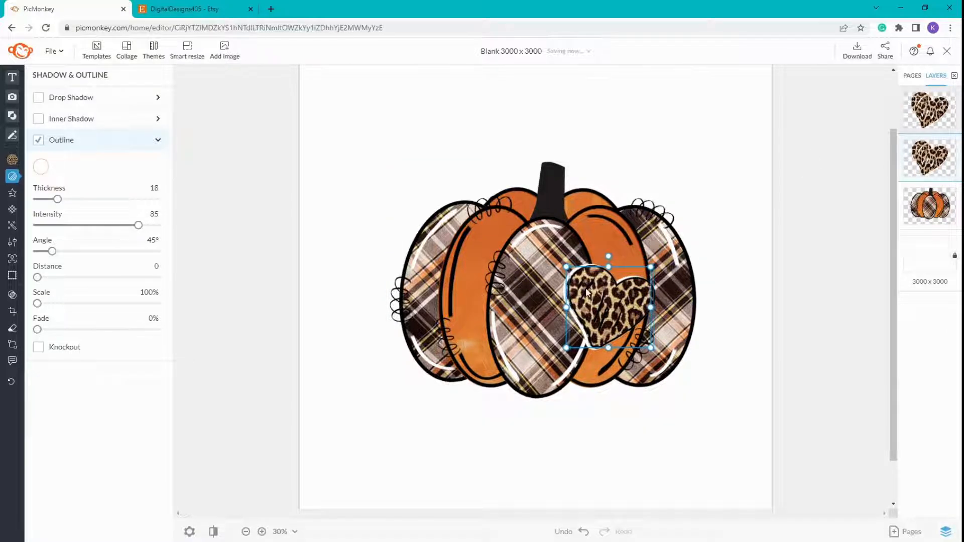
key(Right)
key(Right)
key(Right)
key(Right)
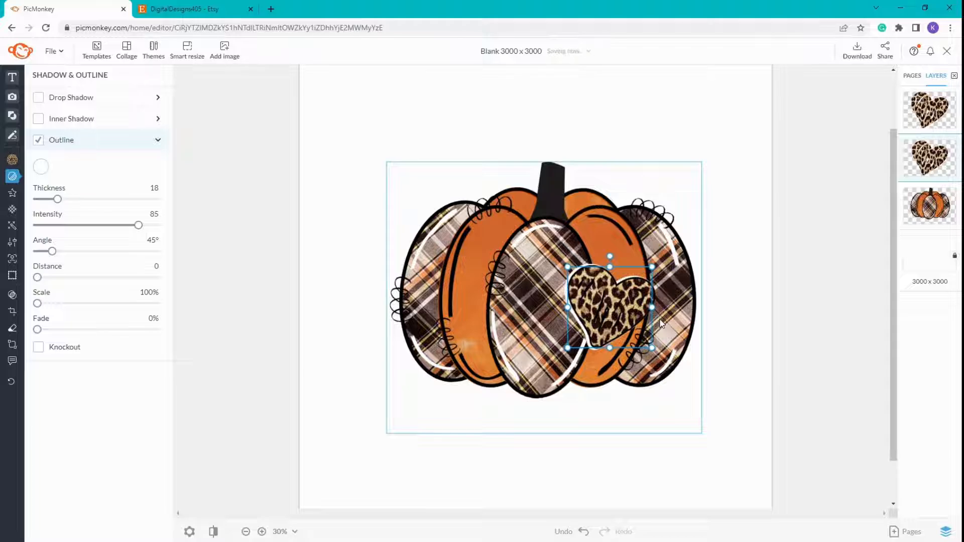
key(Right)
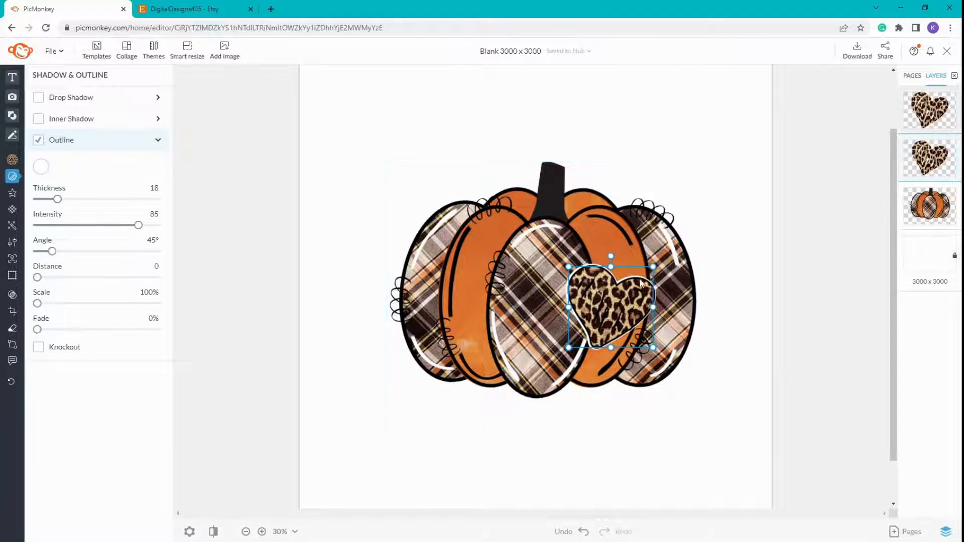
- Rotate the white-outlined heart about 2.5° clockwise and nudge it to even out the border
drag(609, 256, 612, 256)
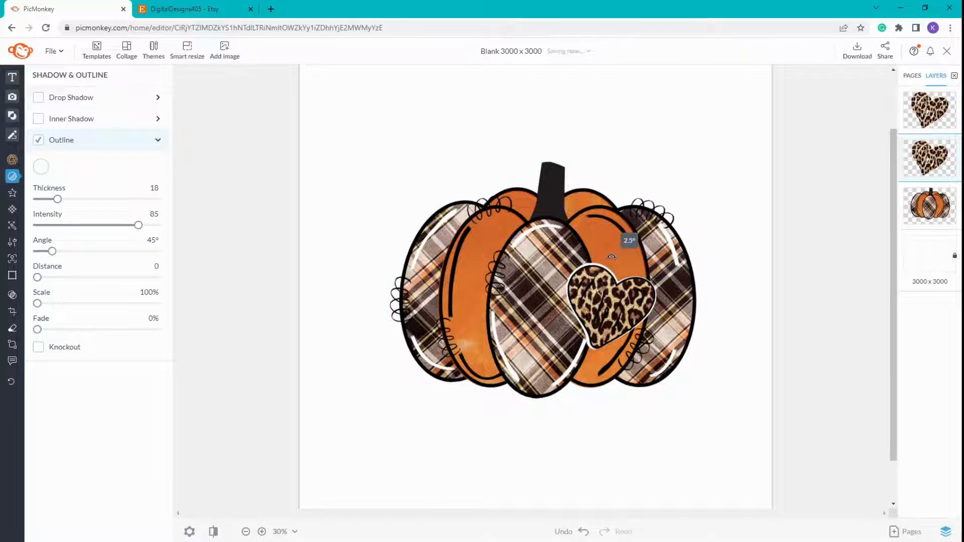
key(Down)
key(Down)
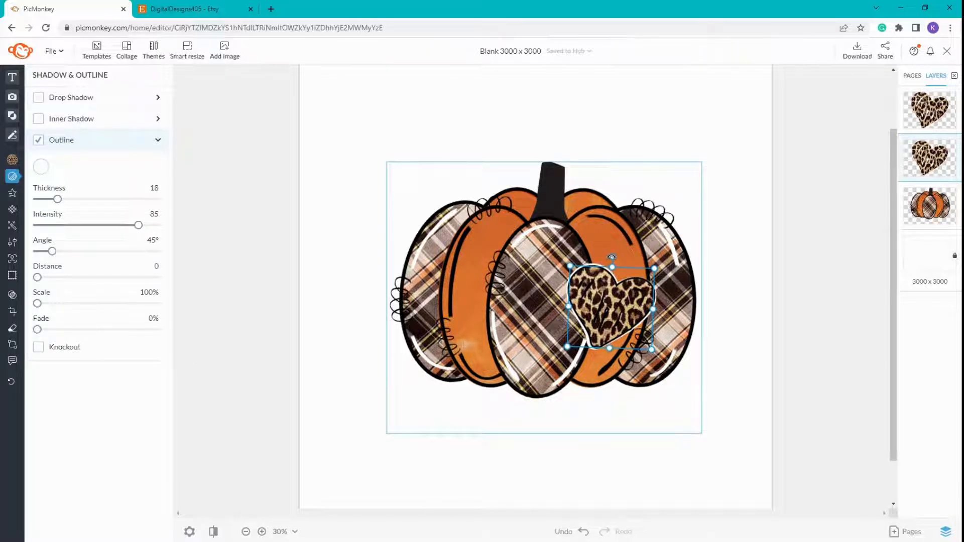
key(Right)
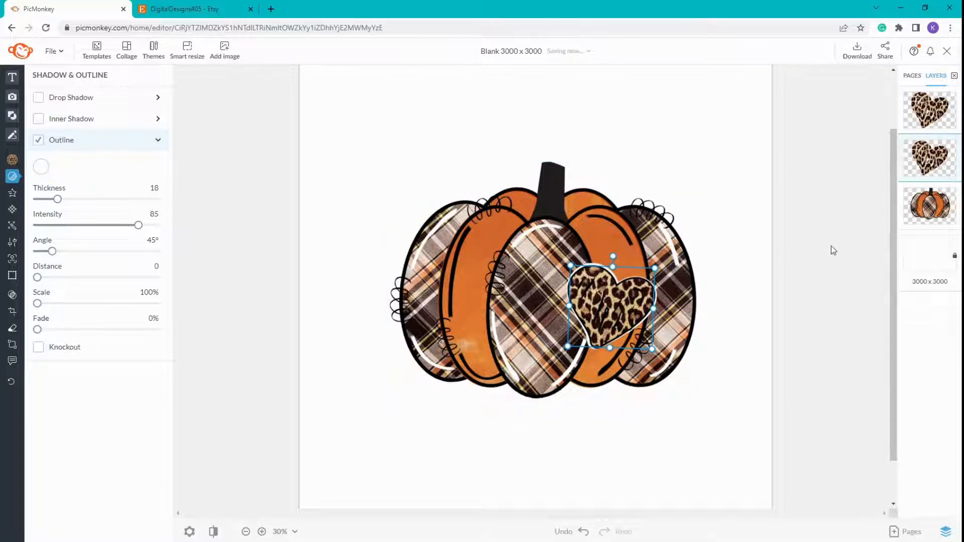
click(862, 281)
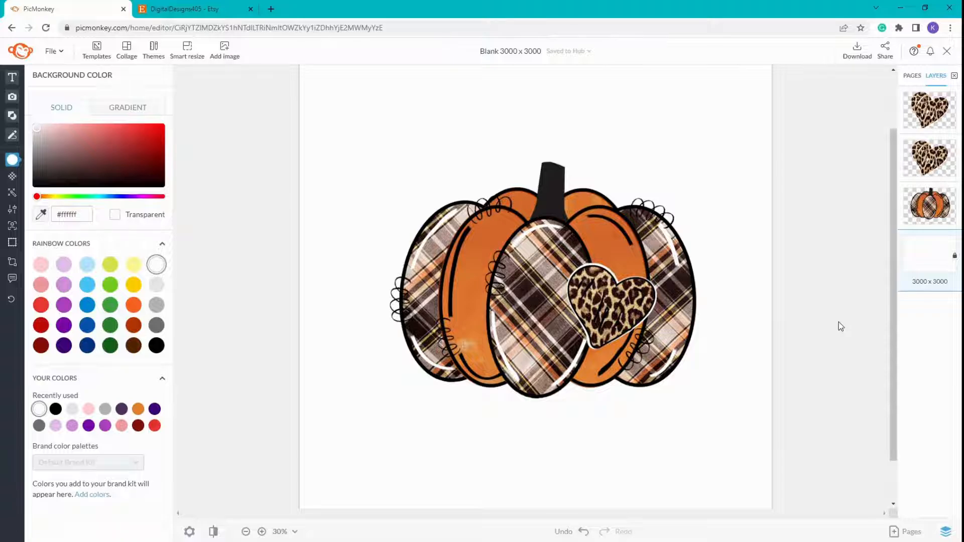
- Merge the two hearts into one layer and tilt the combined heart clockwise, slightly higher on the right orange segment
click(923, 160)
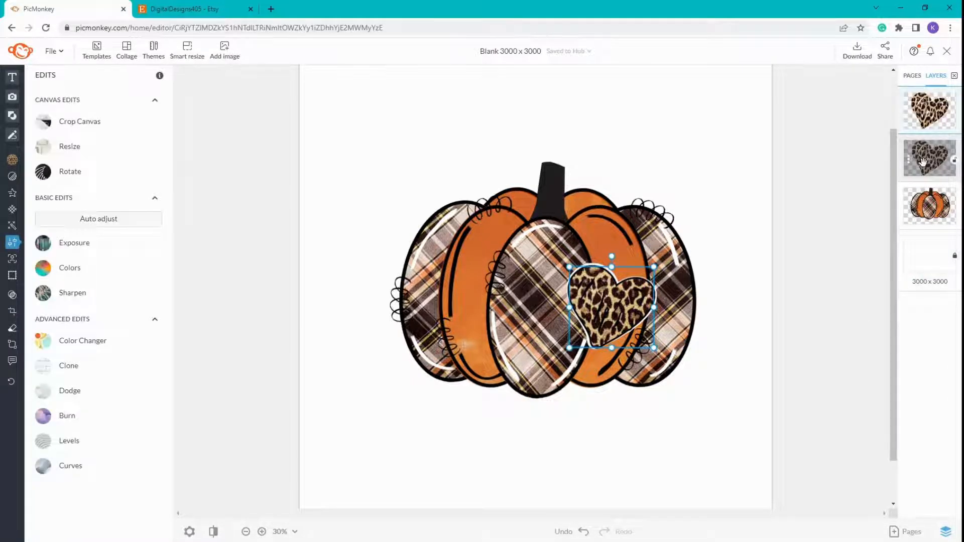
click(13, 162)
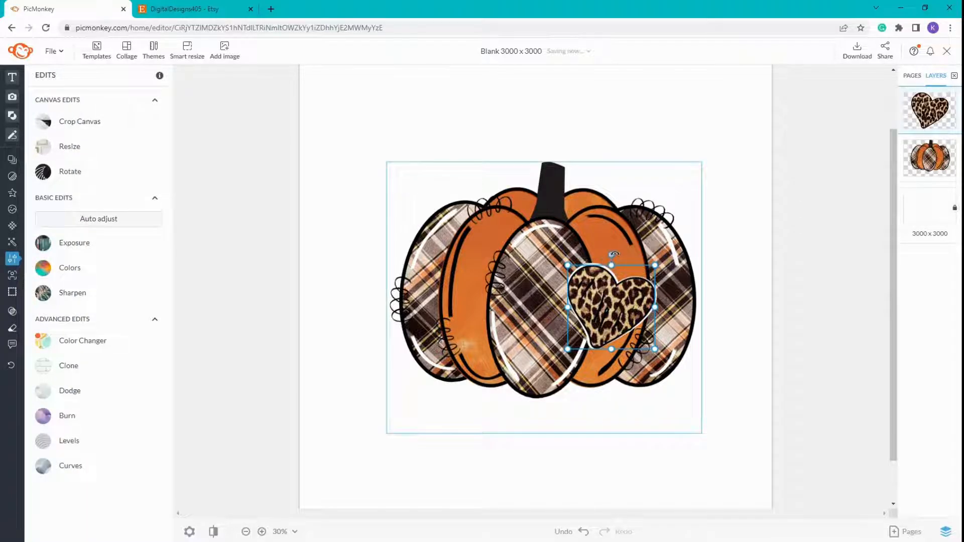
drag(614, 254, 634, 249)
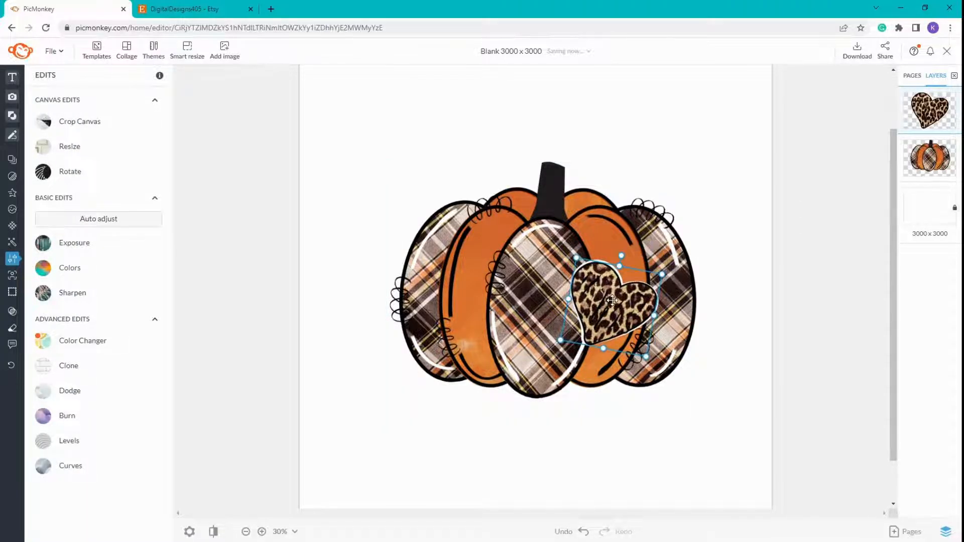
drag(611, 301, 606, 294)
click(832, 278)
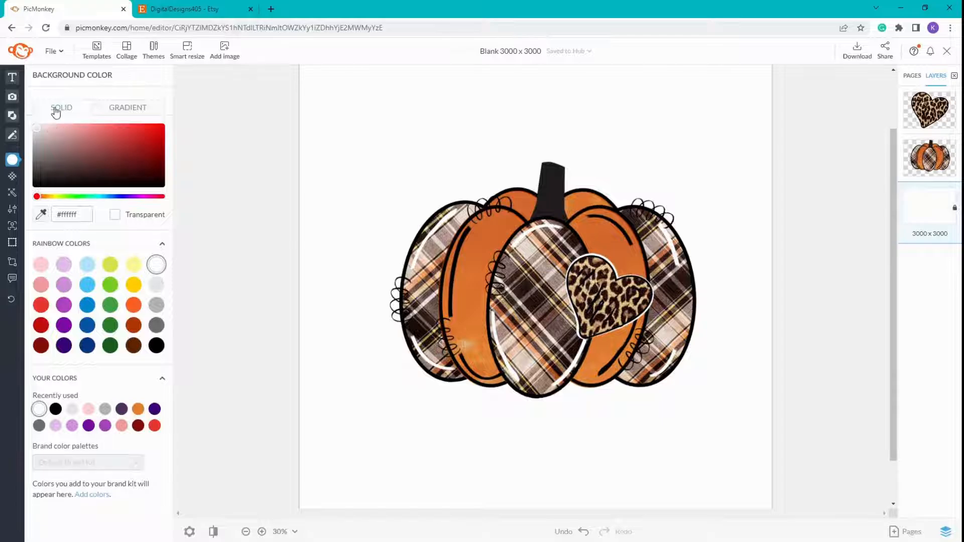
- Search the graphics library for "doo", add the Bouncing Scribble and make it black (#000000)
click(20, 117)
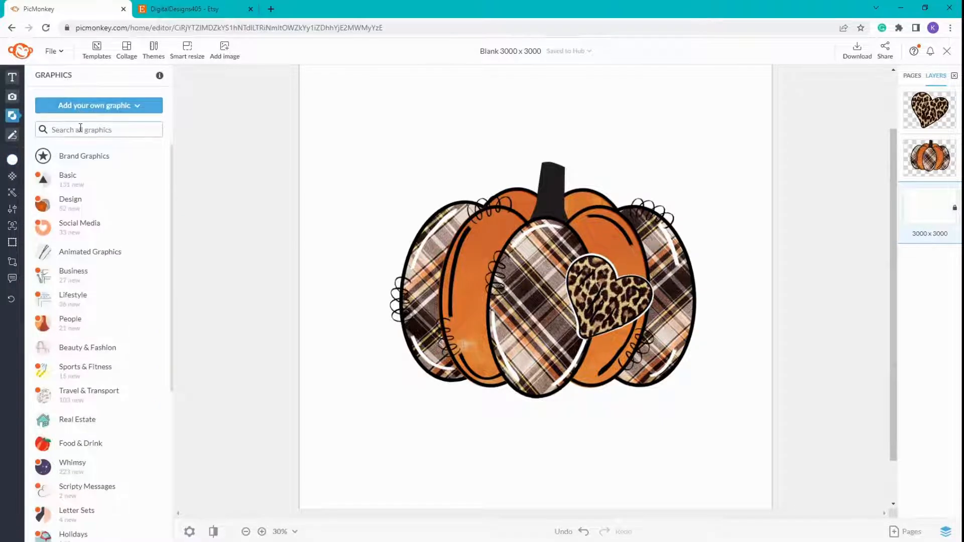
text(doo)
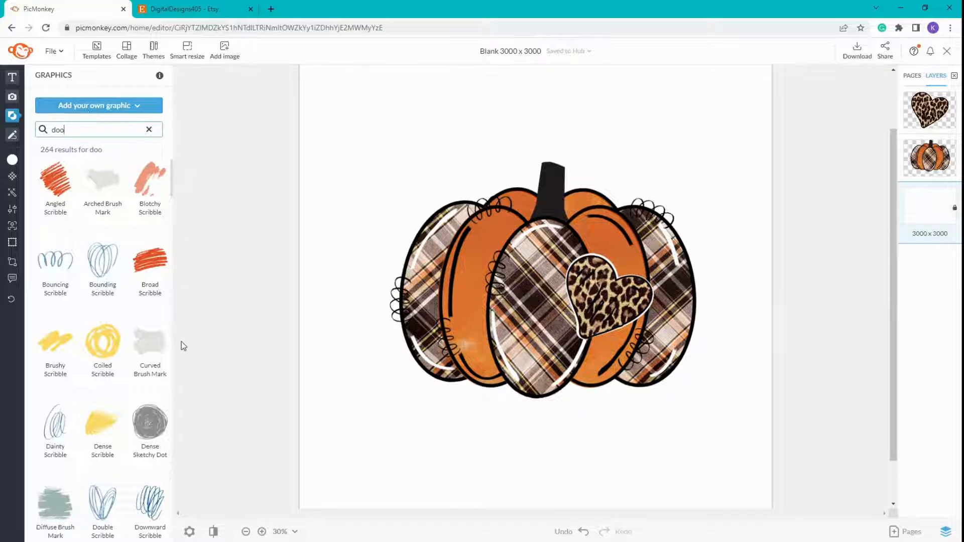
scroll(108, 379, down, 6)
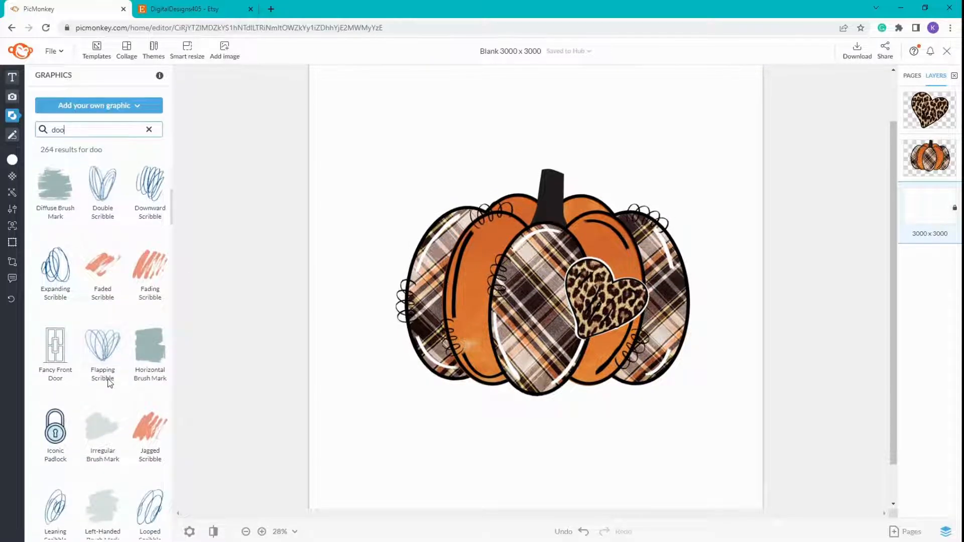
scroll(109, 383, down, 7)
scroll(110, 384, down, 5)
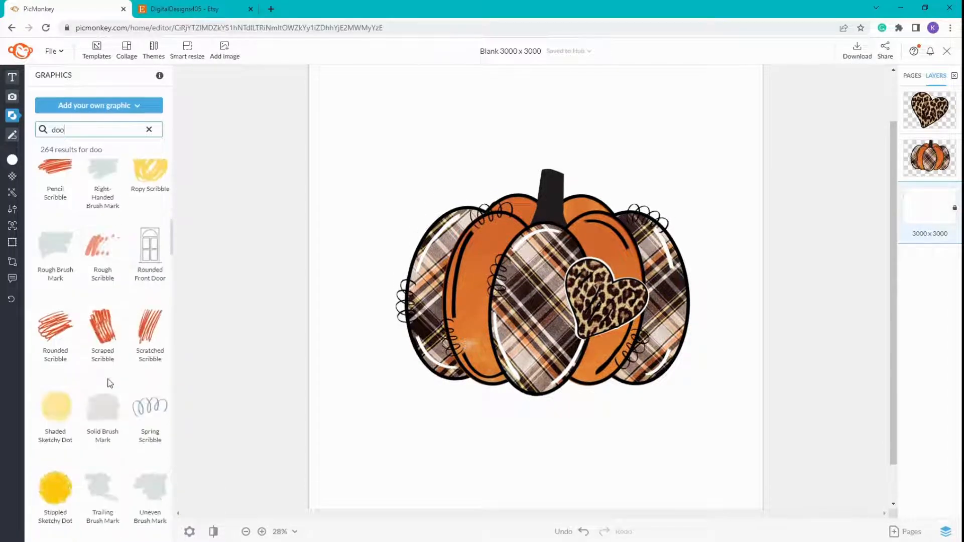
click(50, 265)
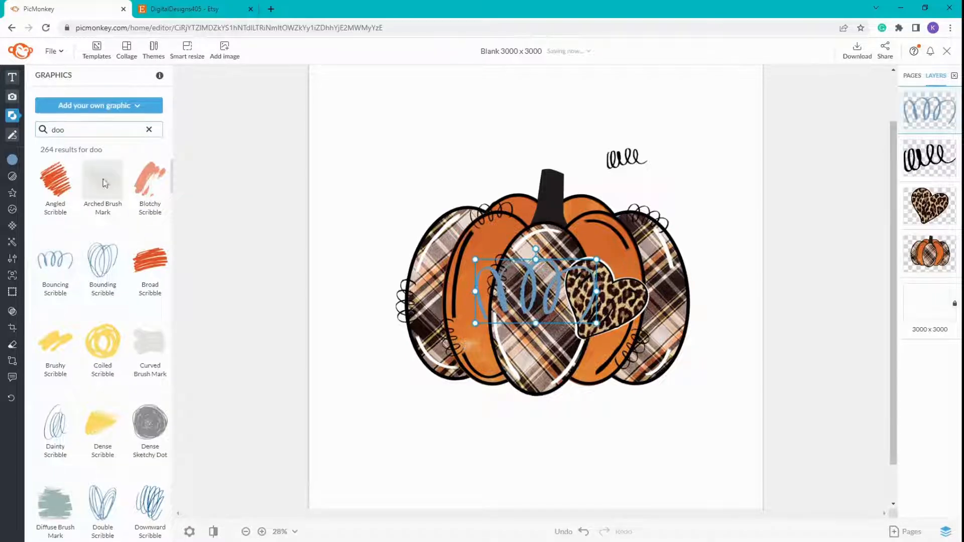
click(12, 160)
click(155, 345)
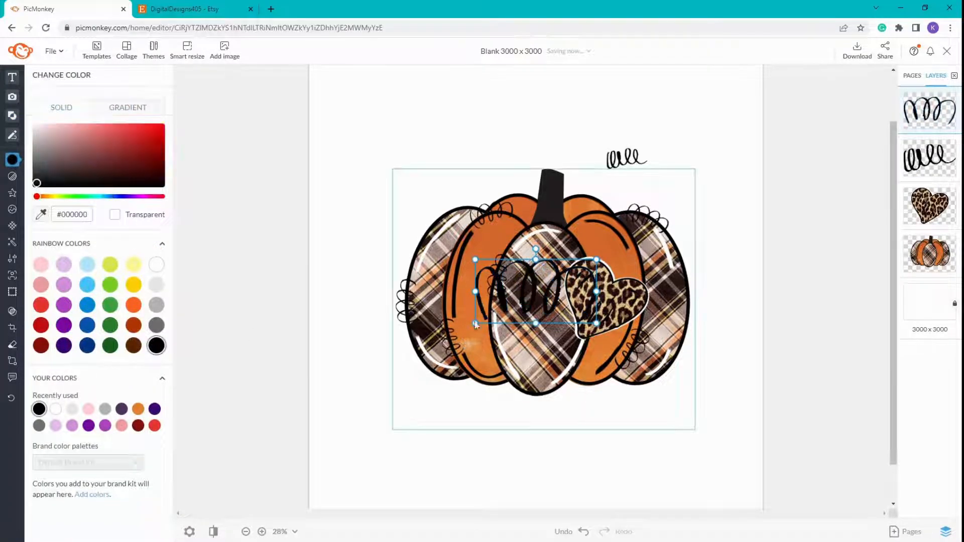
- Shrink the black Bouncing Scribble onto the top edge of the heart's left lobe and rotate it slightly counterclockwise
mouse_move(557, 291)
mouse_down()
mouse_move(522, 304)
mouse_move(590, 257)
mouse_move(609, 263)
mouse_move(583, 262)
mouse_up()
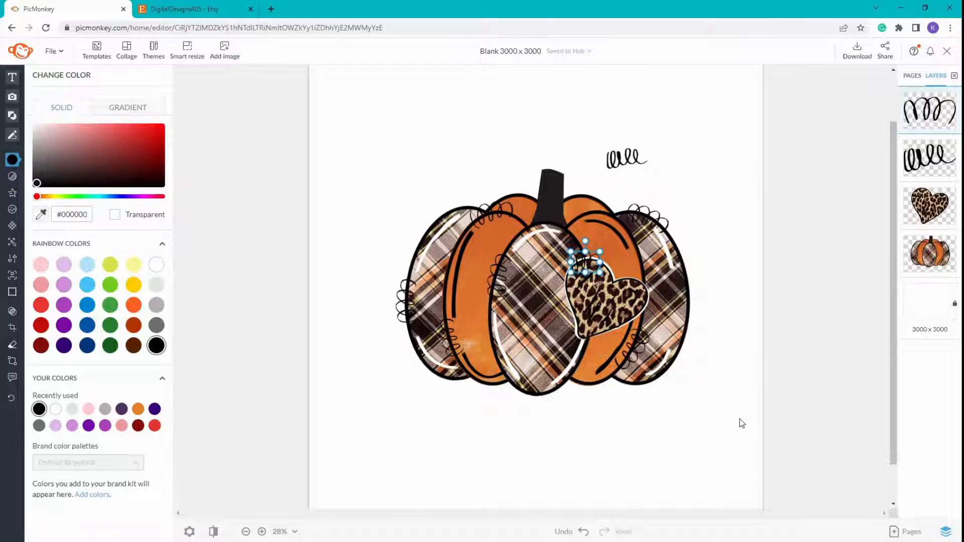
click(848, 393)
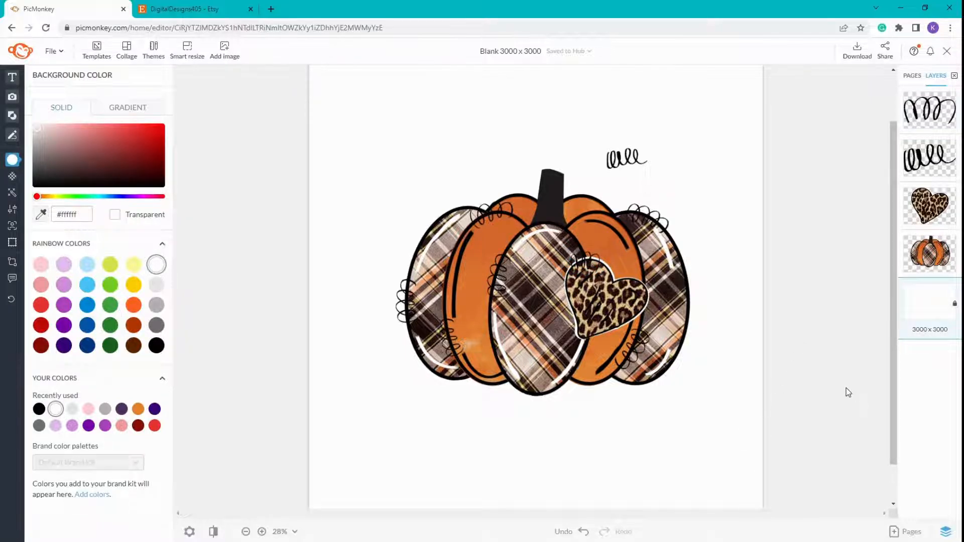
click(573, 244)
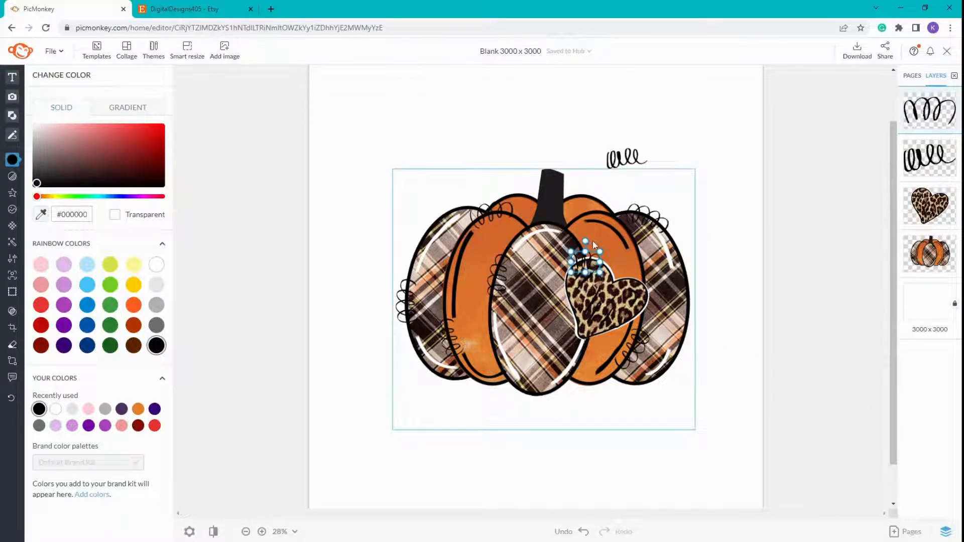
drag(586, 241, 583, 241)
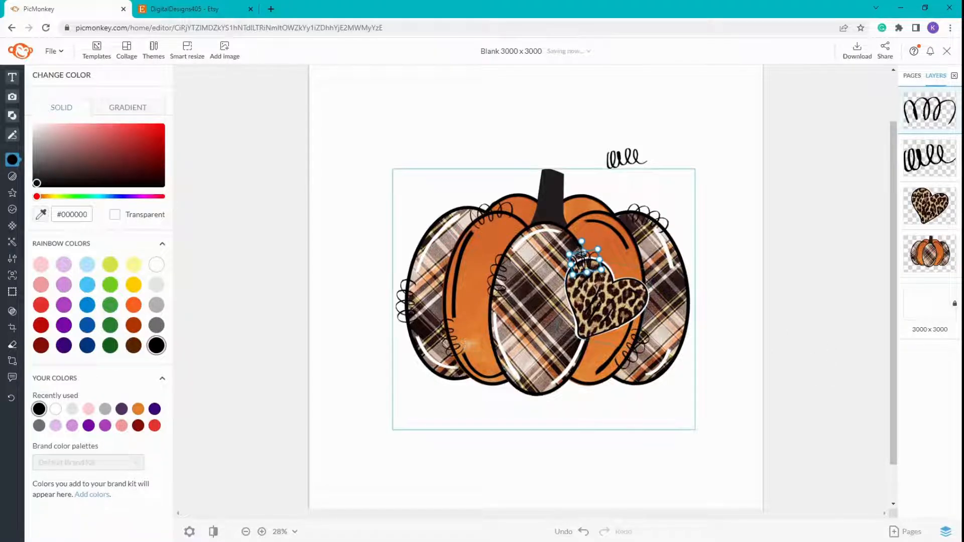
- Place an upside-down copy of the small scribble at the heart's lower tip and delete the spare scribble above the pumpkin
key(ctrl+c)
key(ctrl+v)
mouse_move(596, 273)
mouse_down()
mouse_move(593, 324)
mouse_move(605, 333)
mouse_move(597, 357)
mouse_up()
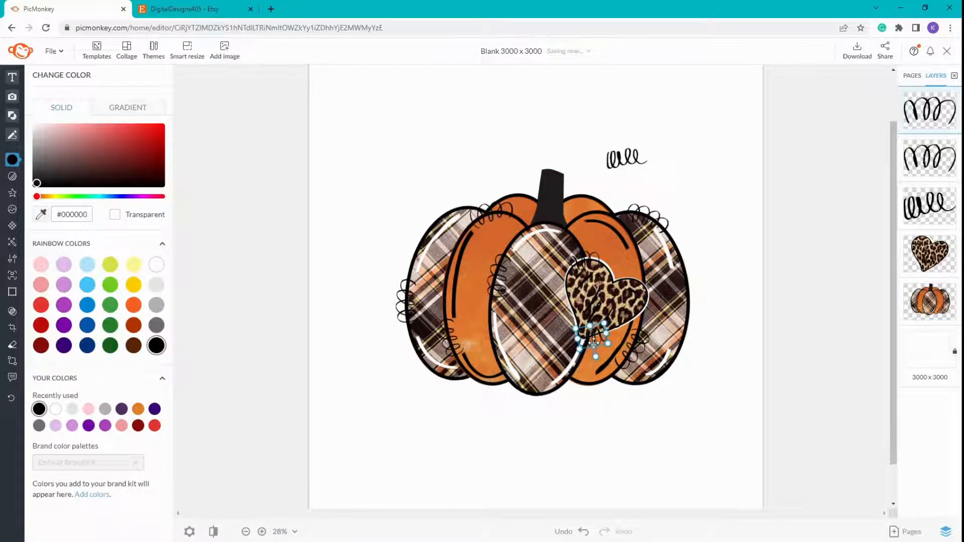
click(735, 311)
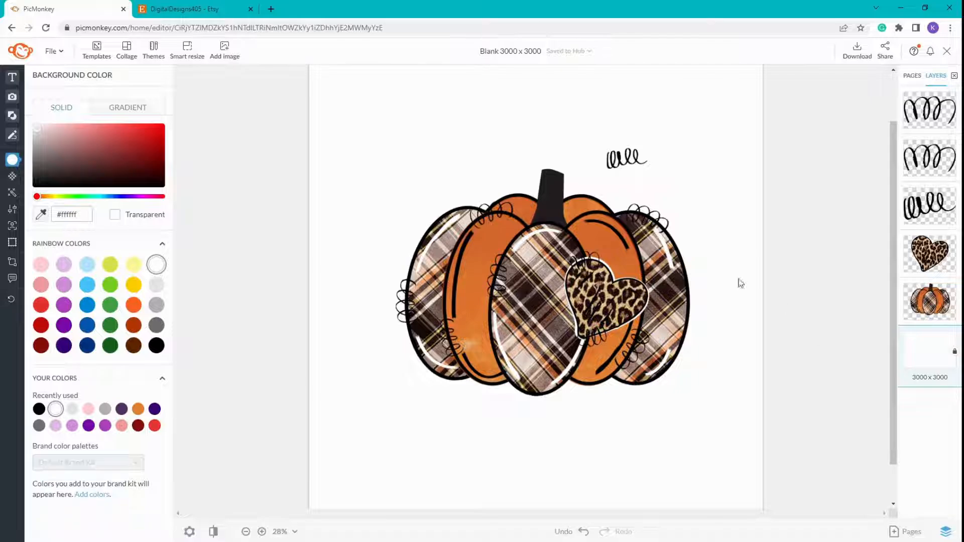
click(630, 154)
key(Delete)
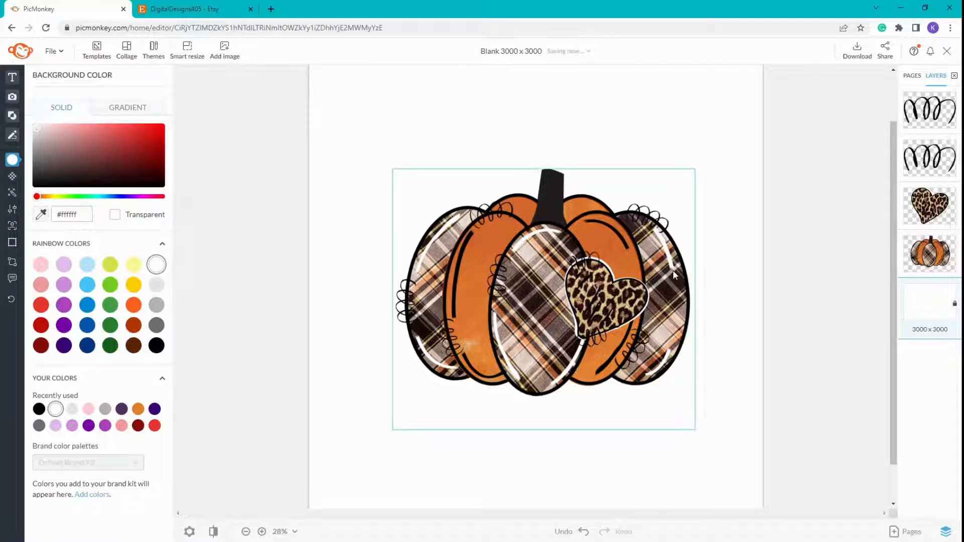
- Merge the pumpkin, heart and both scribbles into one layer and move the graphic slightly down and left on the canvas
scroll(673, 270, down, 3)
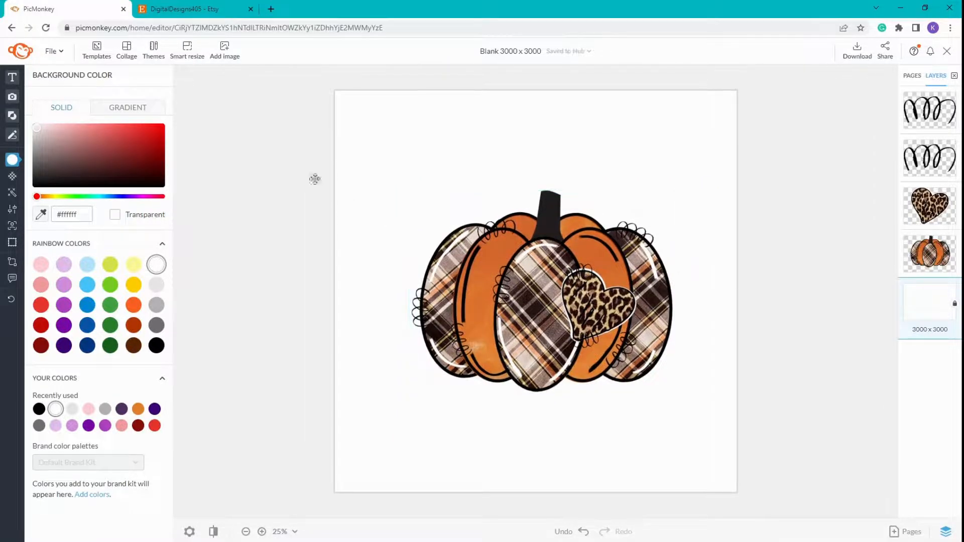
drag(254, 119, 714, 444)
click(12, 258)
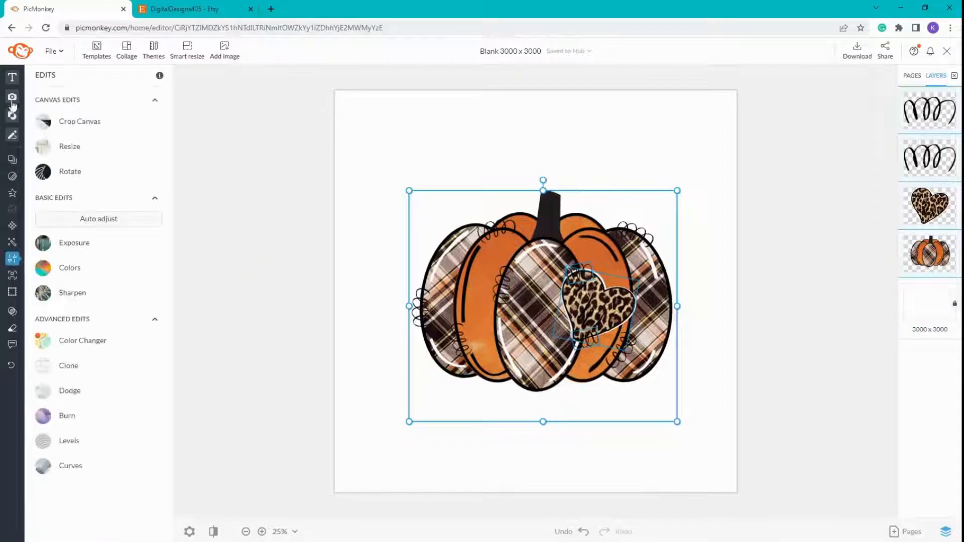
mouse_move(562, 315)
mouse_down()
mouse_move(545, 317)
mouse_move(549, 327)
mouse_up()
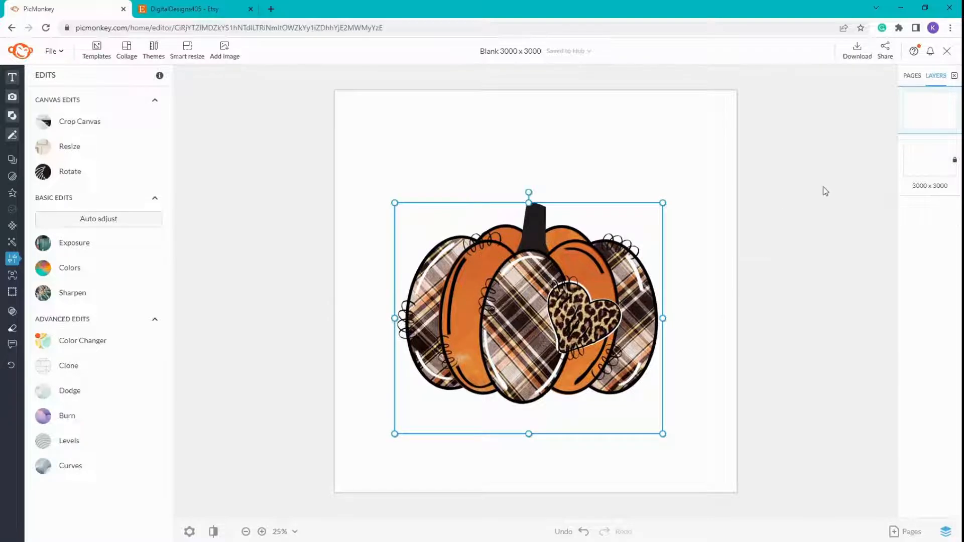